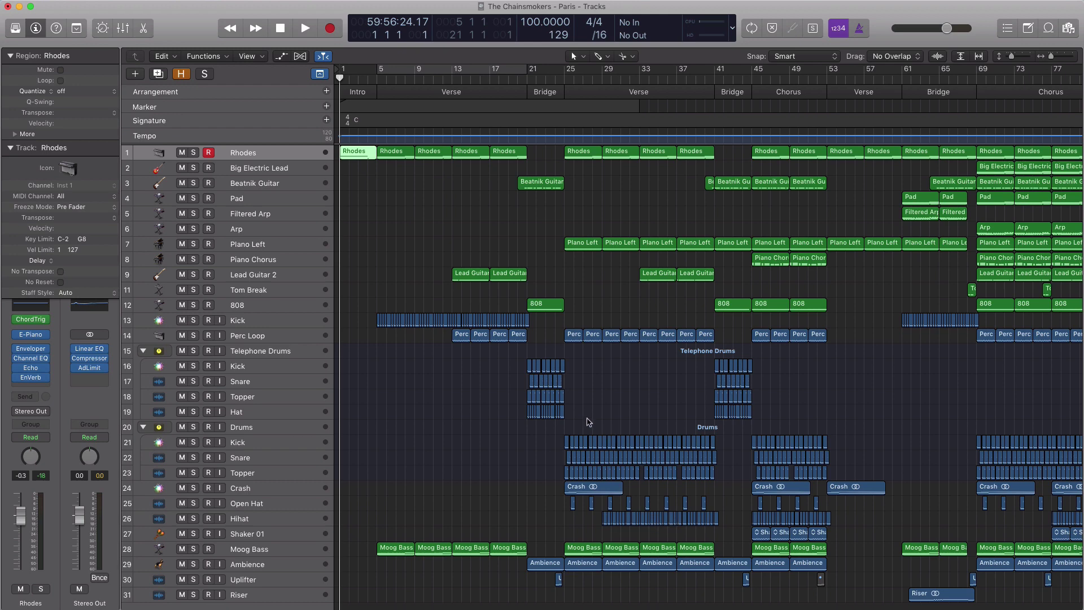
- Loop the intro from bar 1 to 5, play it, and open the first Rhodes region in the Piano Roll
scroll(573, 412, down, 4)
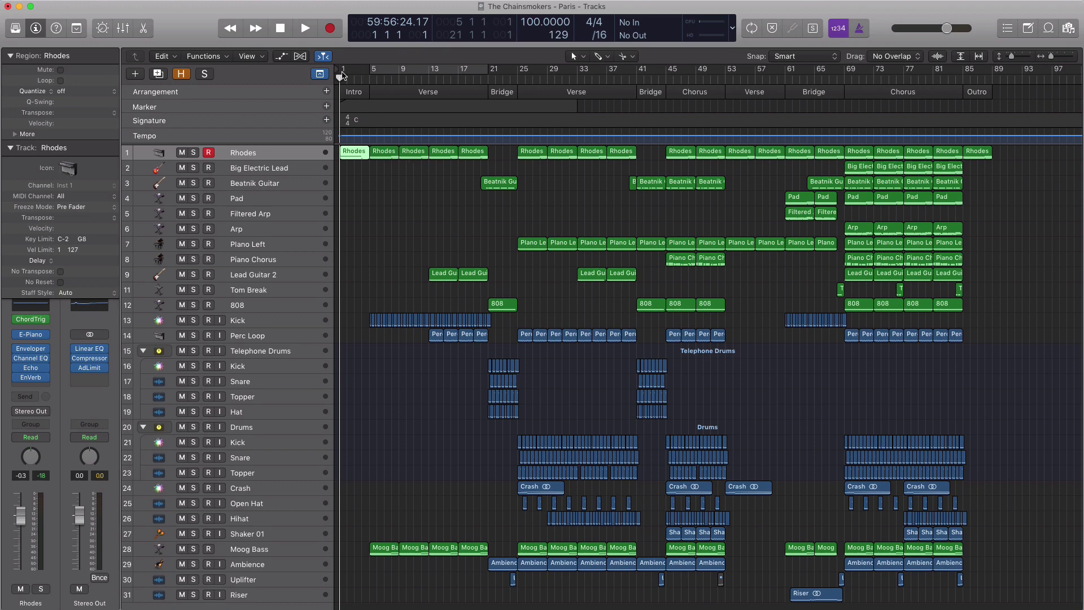
drag(343, 75, 370, 77)
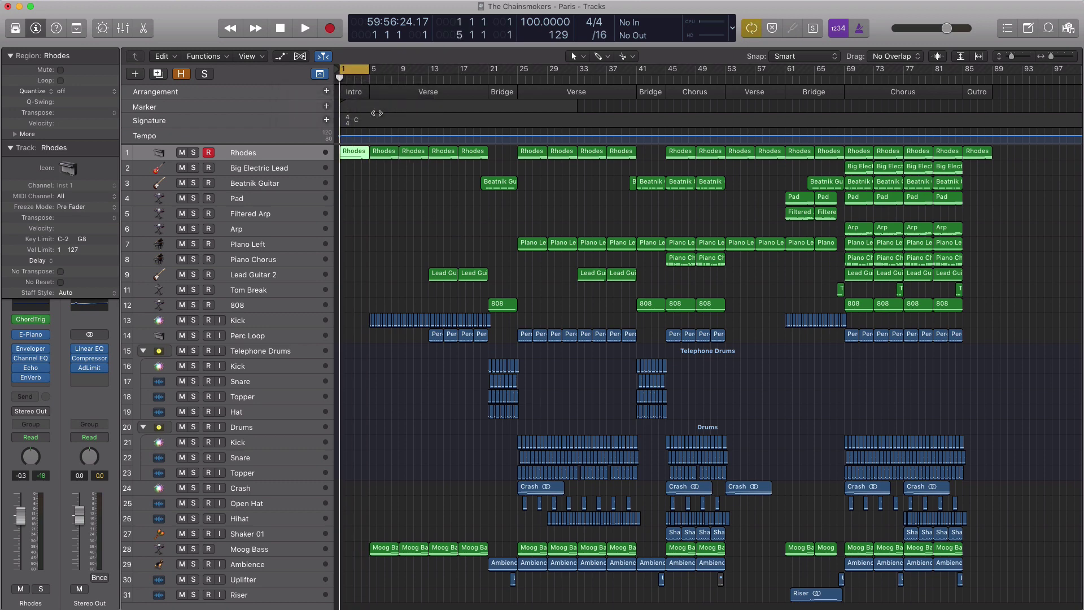
key(space)
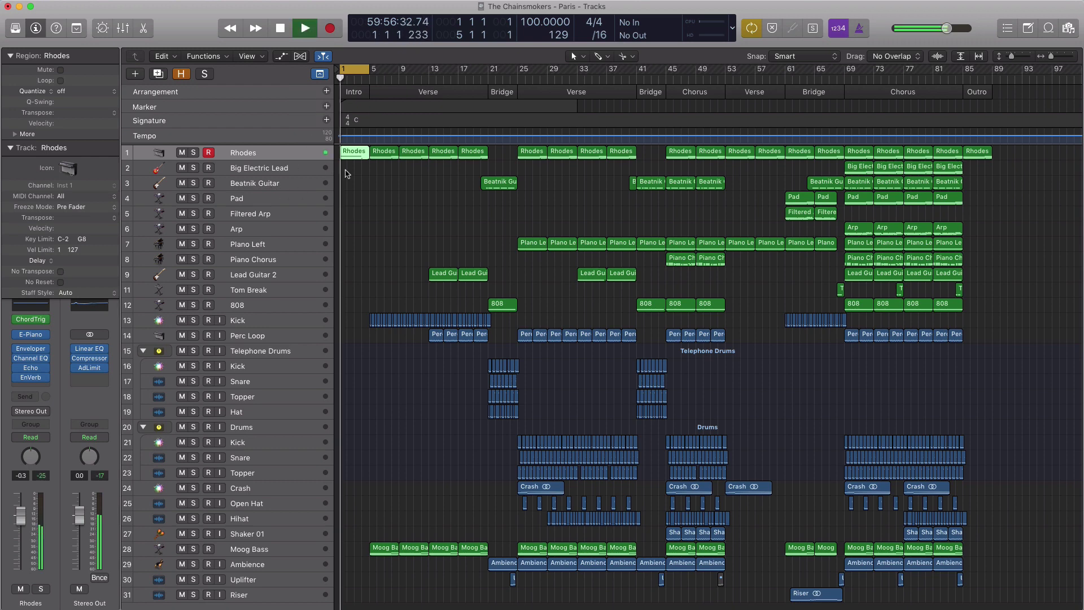
double_click(353, 158)
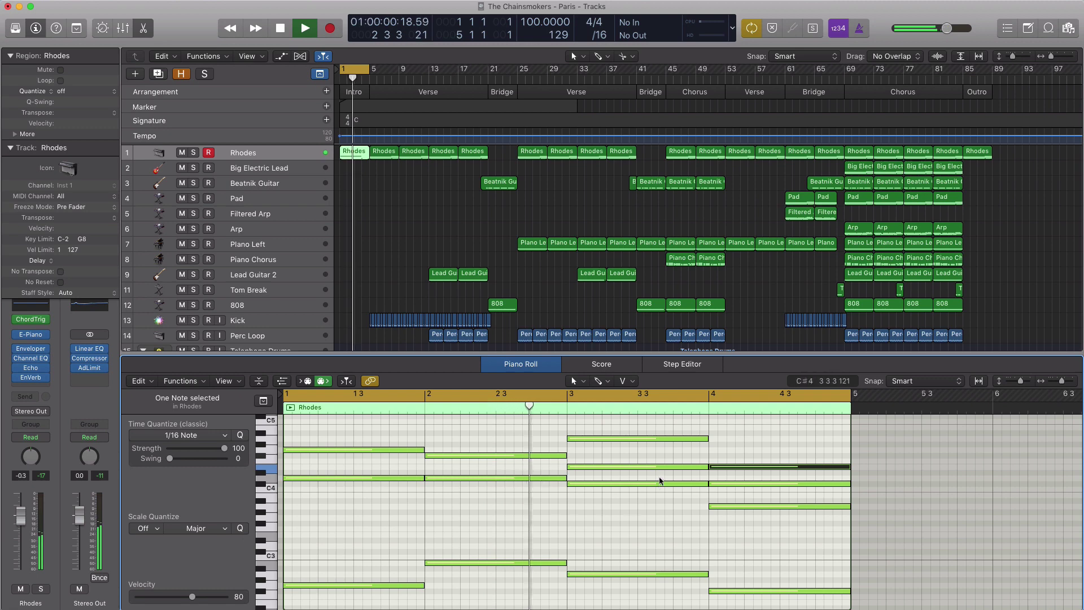
key(space)
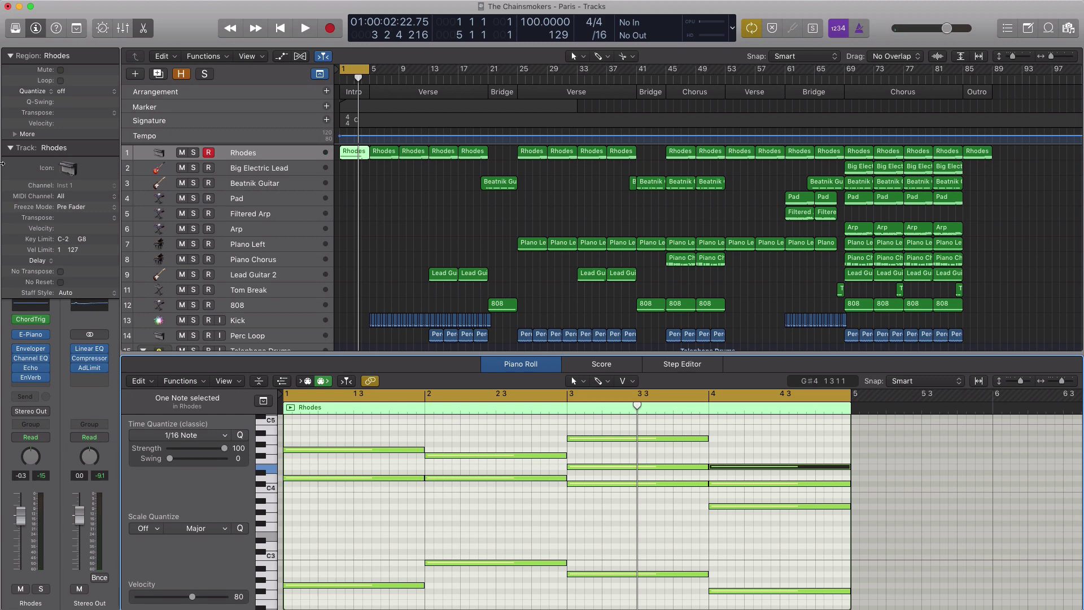
- Move the cycle range to bars 5 to 9 and play it with Kick track 13, Moog Bass and Rhodes soloed
drag(351, 72, 380, 75)
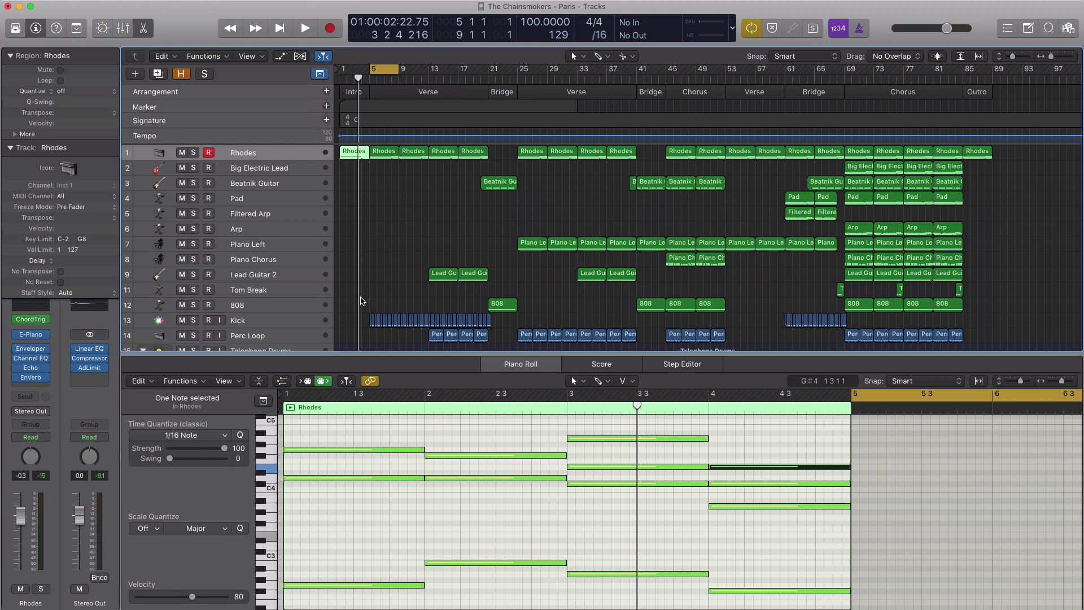
key(space)
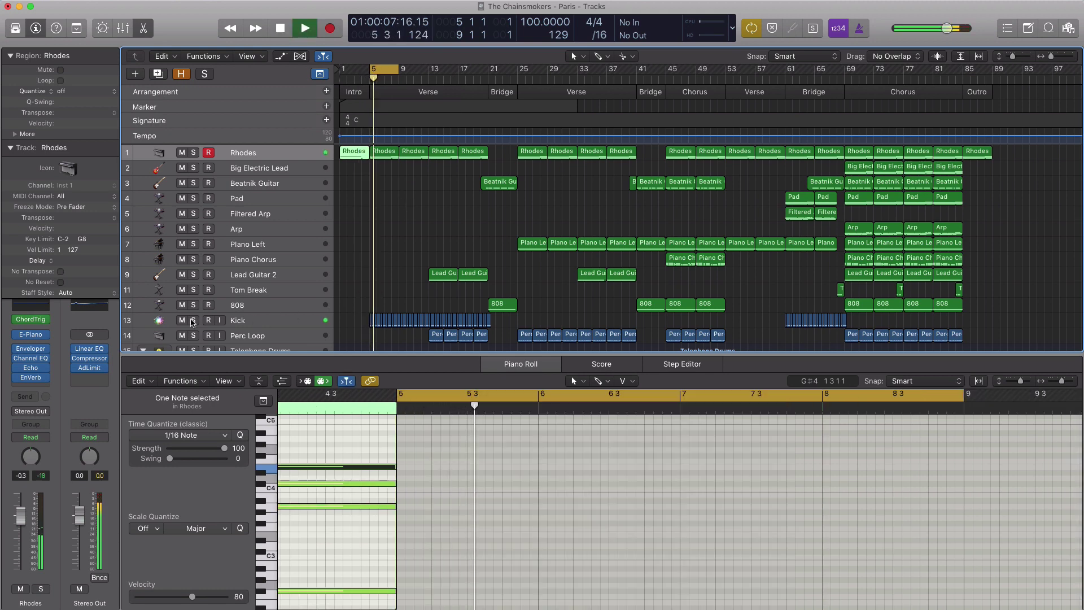
click(192, 320)
key(x)
key(x)
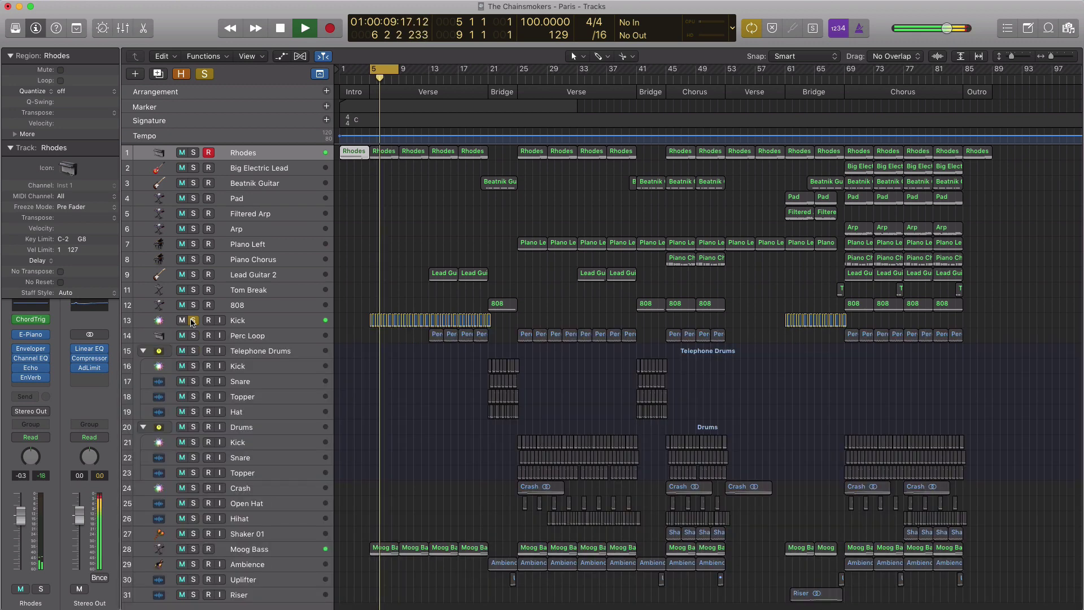
click(193, 548)
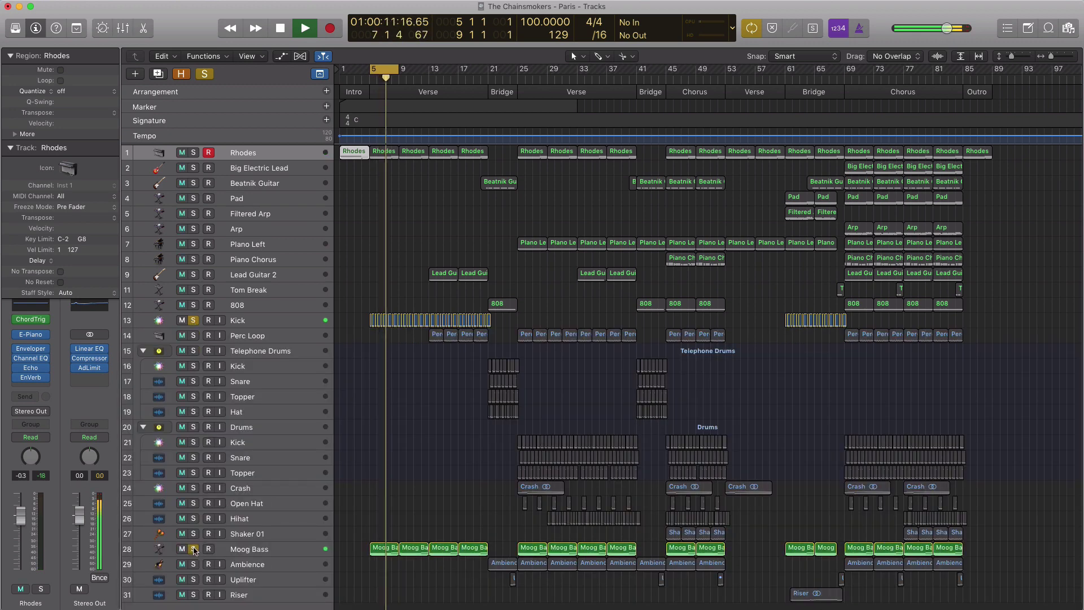
click(192, 152)
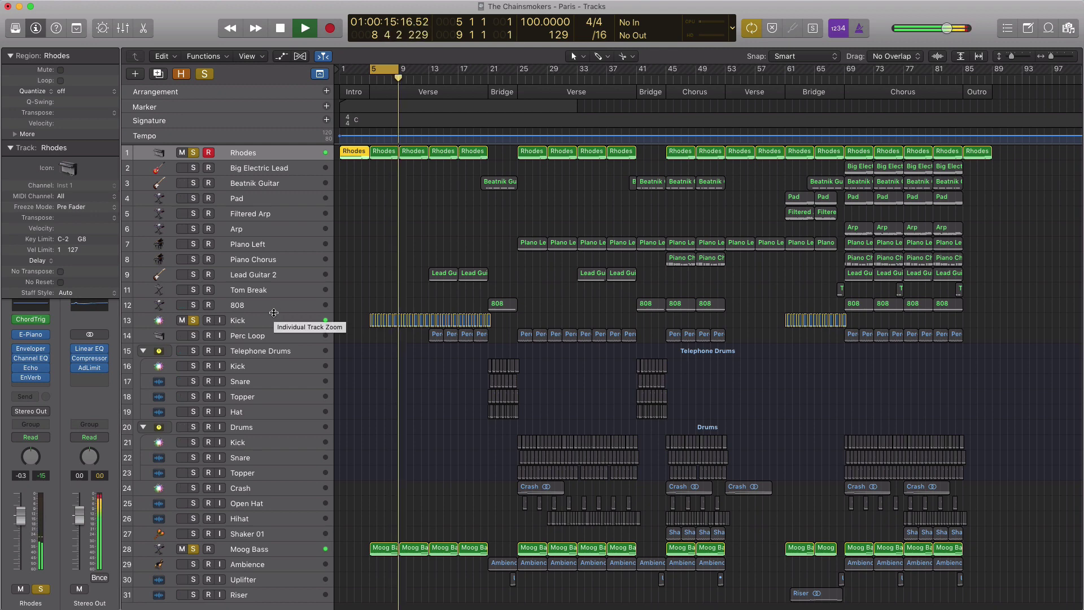
key(space)
- Examine the ES2 synth settings on the Moog Bass track and close the plug-in window
click(308, 548)
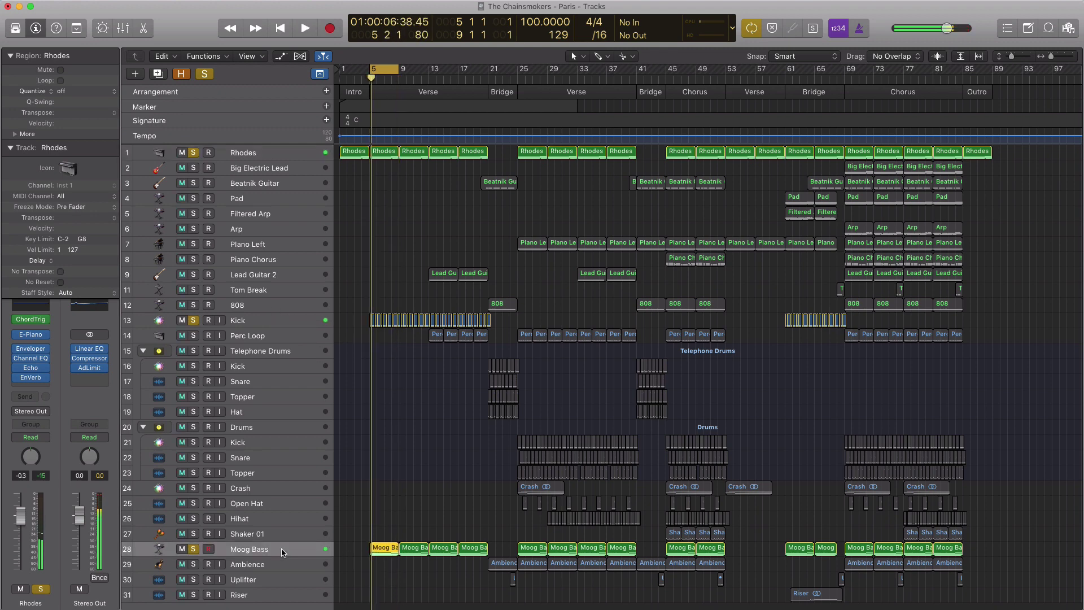
click(36, 346)
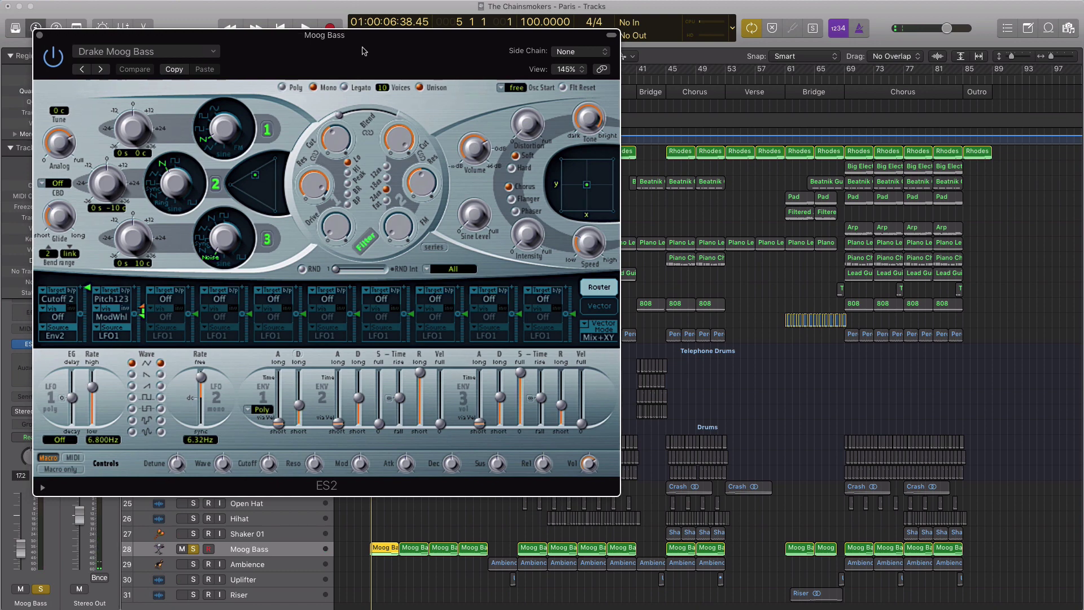
drag(342, 32, 430, 44)
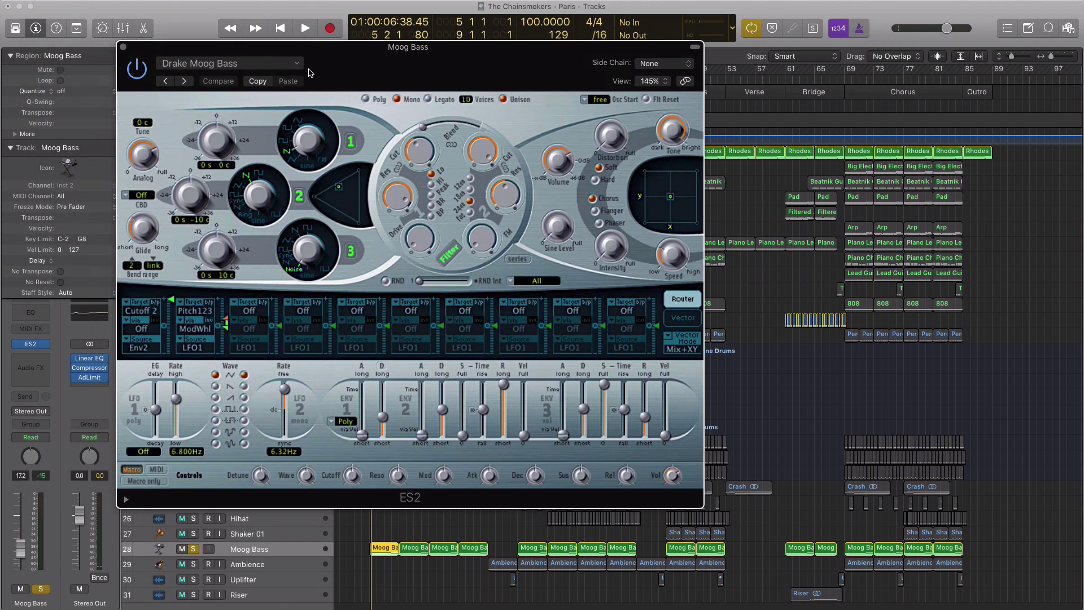
click(123, 47)
- Move the cycle range to bars 13 to 17, add Perc Loop to the soloed tracks, and play the section
scroll(382, 350, up, 6)
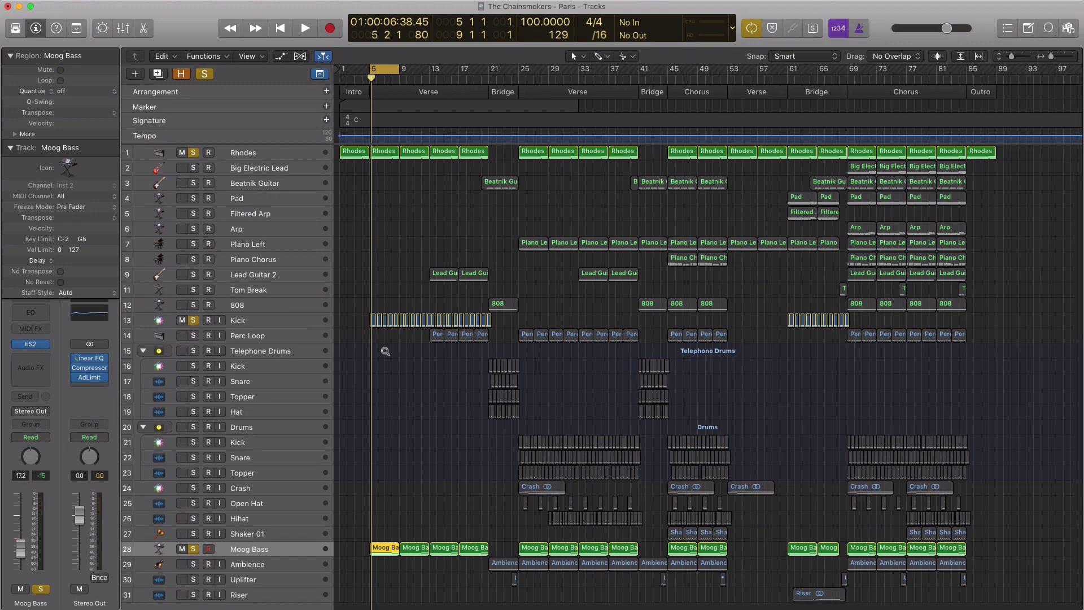
scroll(385, 351, up, 1)
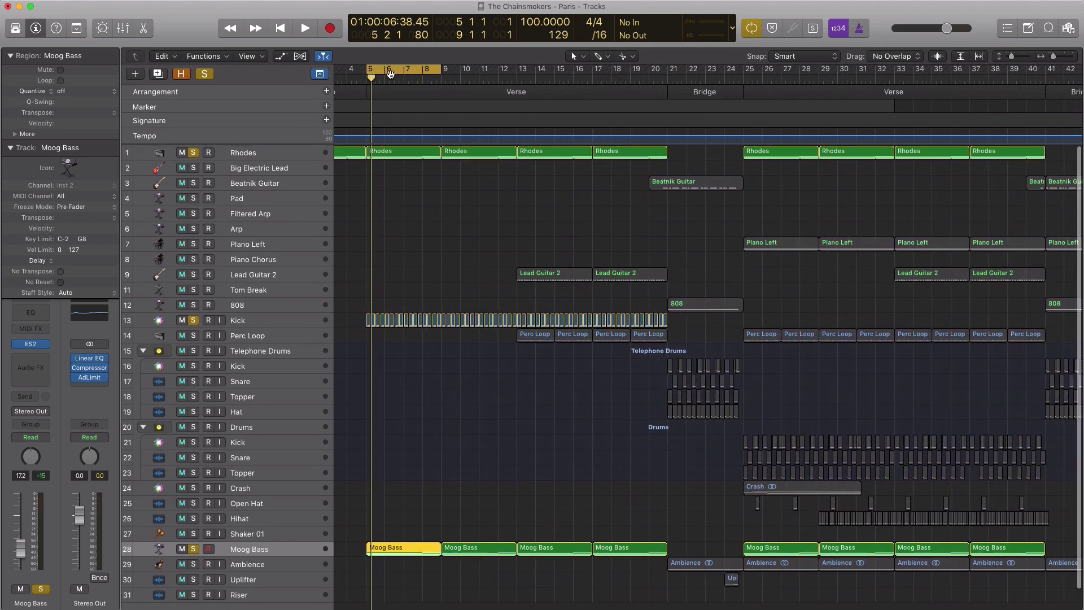
drag(392, 74, 529, 75)
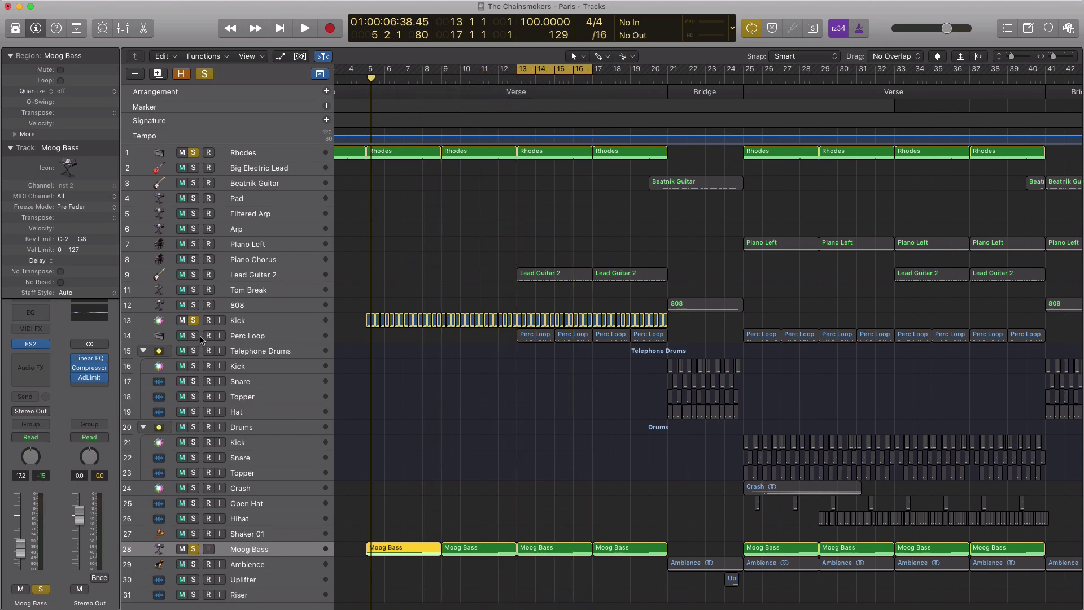
click(194, 336)
key(space)
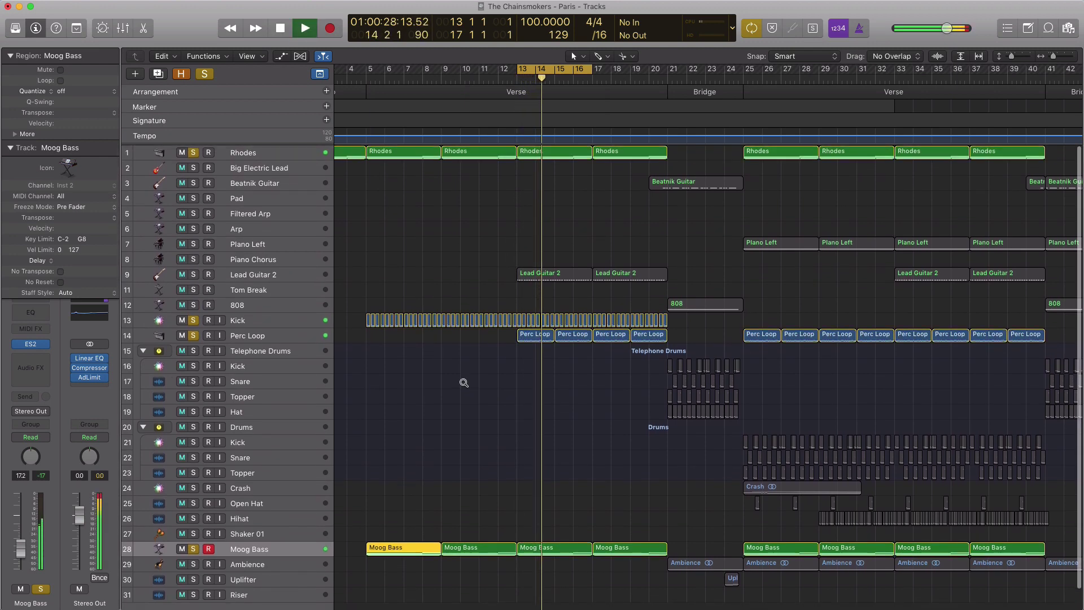
scroll(464, 382, down, 5)
scroll(464, 383, left, 10)
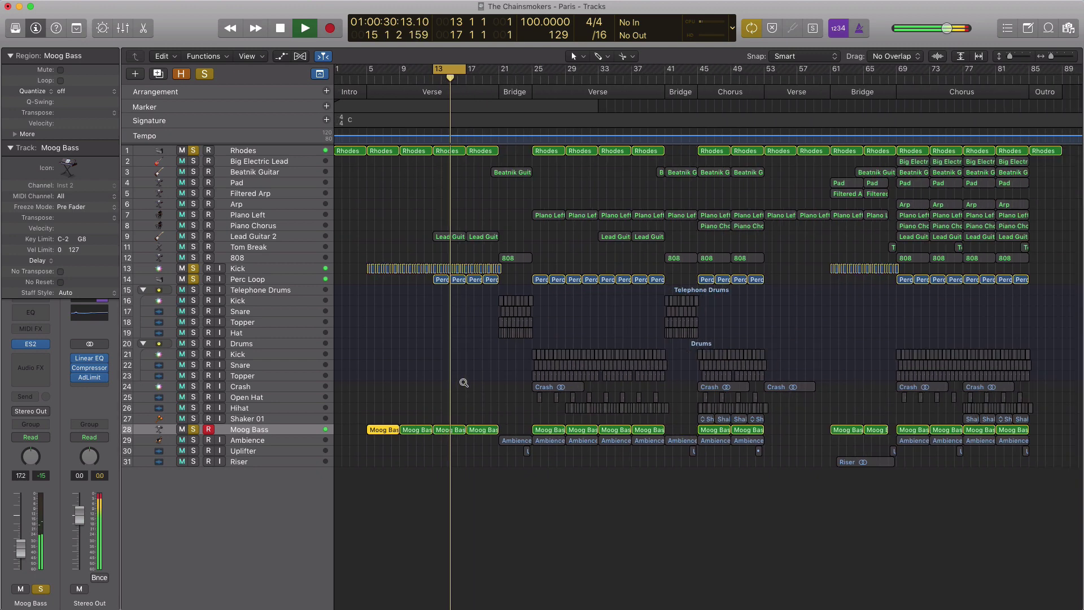
scroll(464, 383, right, 2)
key(space)
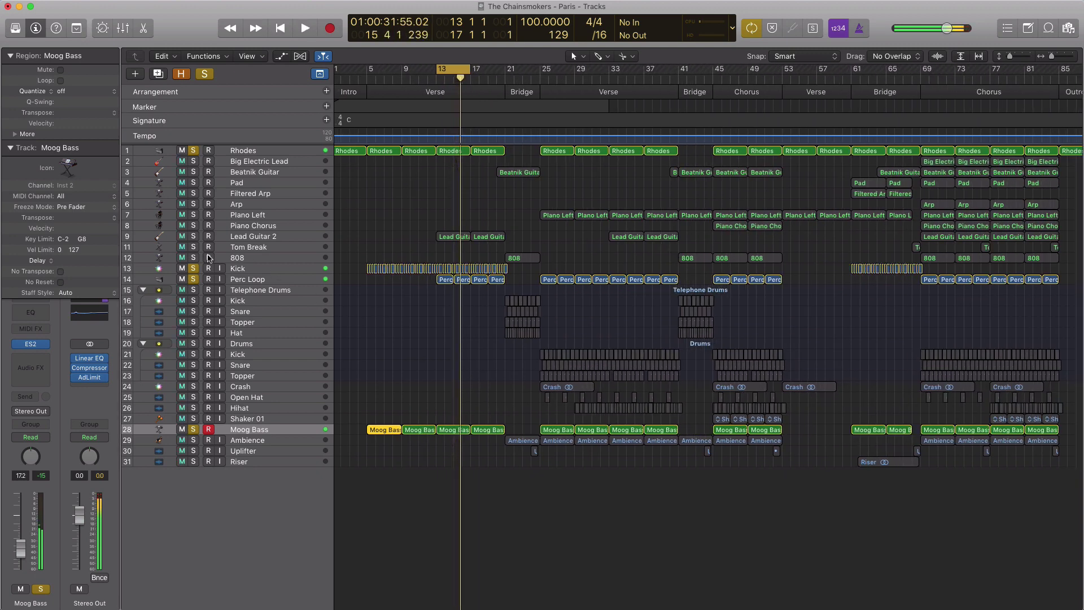
- Add Lead Guitar 2 to the soloed tracks and briefly play the looped section
click(194, 239)
key(space)
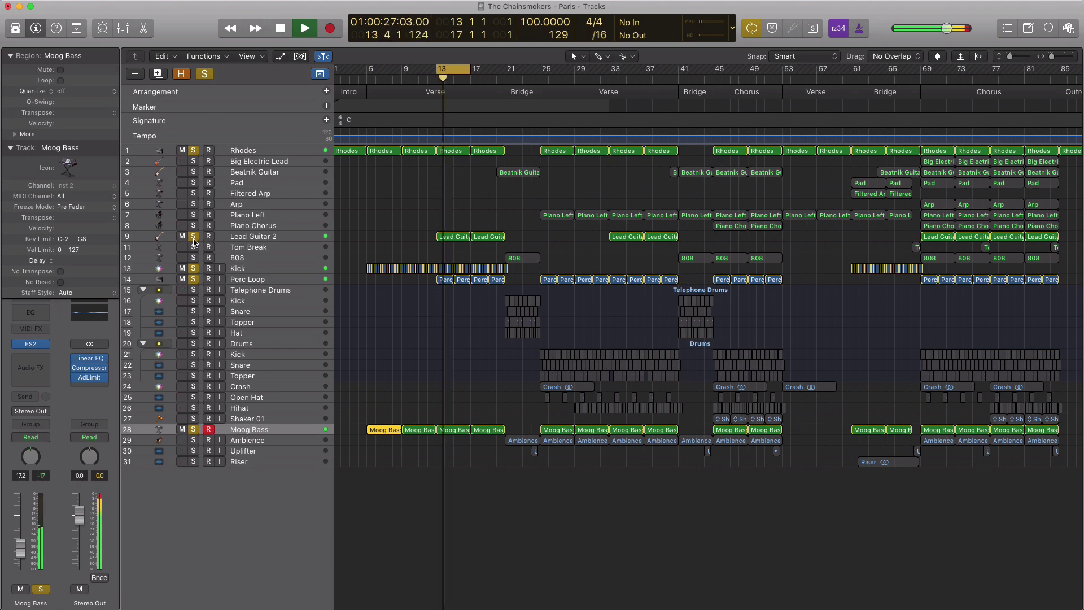
key(space)
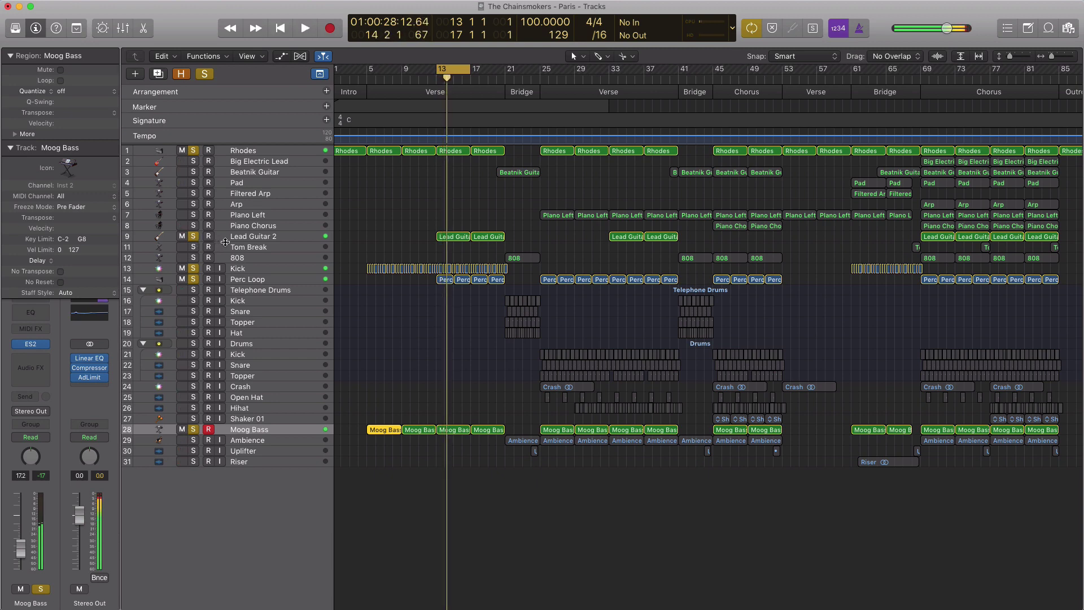
- Examine the Sculpture instrument settings on the Lead Guitar 2 track and close the plug-in window
click(256, 240)
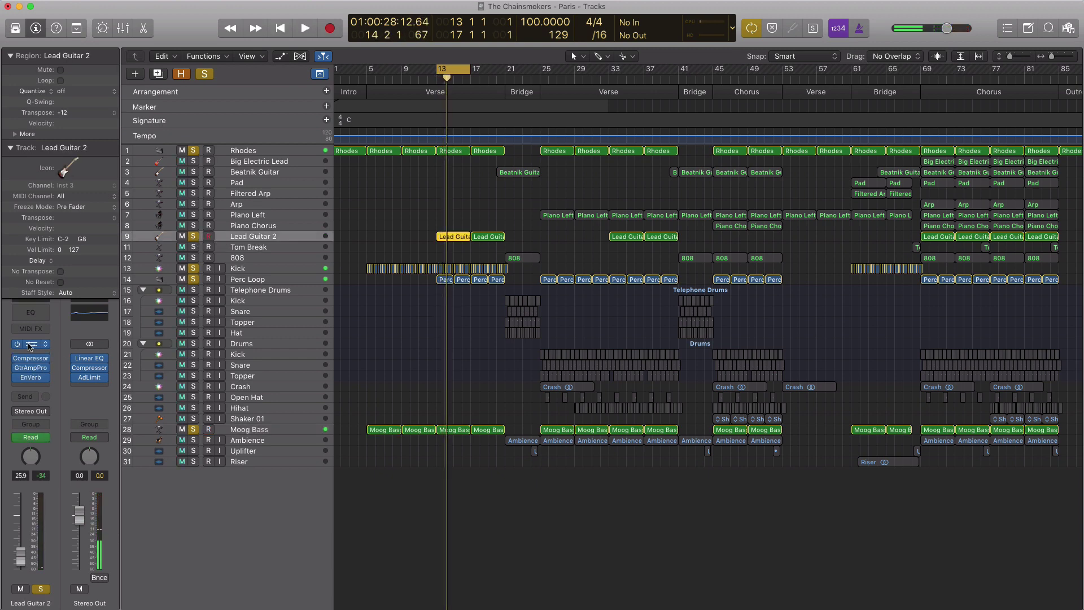
click(31, 344)
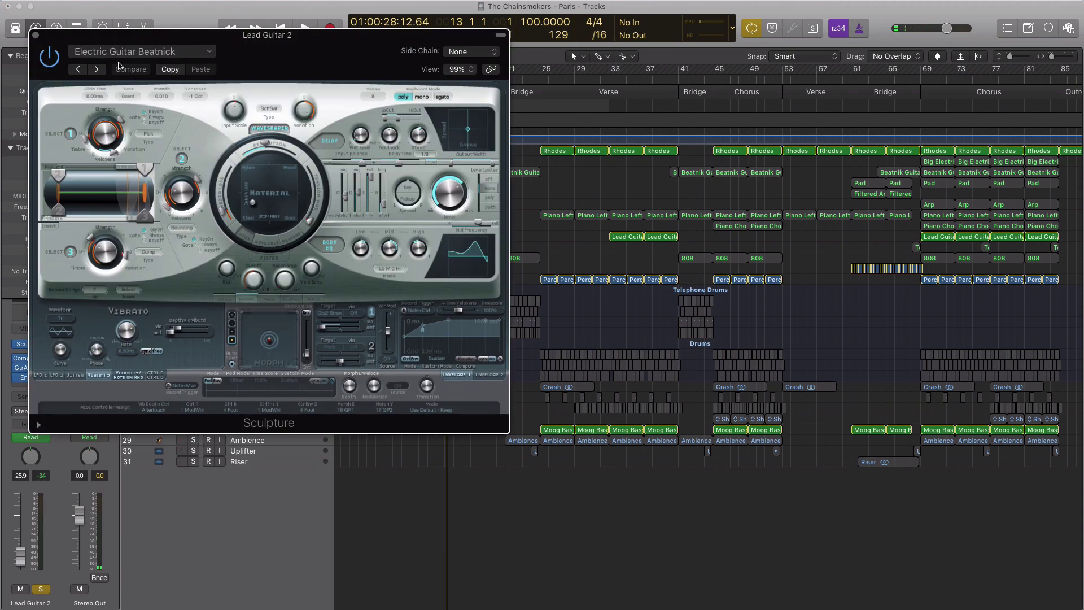
click(35, 35)
- Play the looped section at bar 13, then shift the cycle range to bars 17 to 21 and play that
key(space)
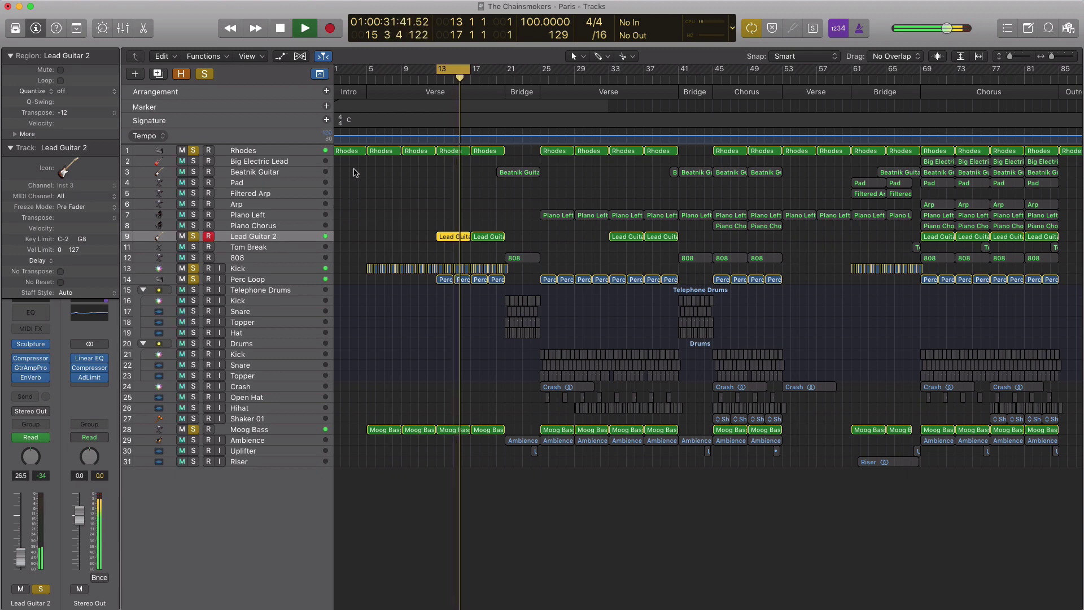
key(space)
drag(460, 72, 473, 73)
key(space)
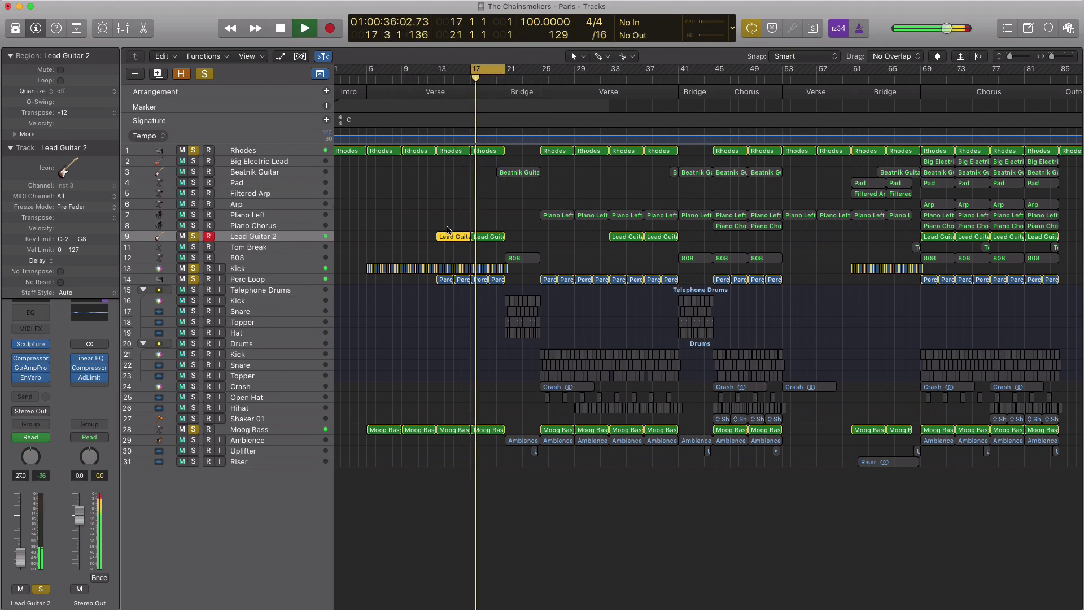
key(space)
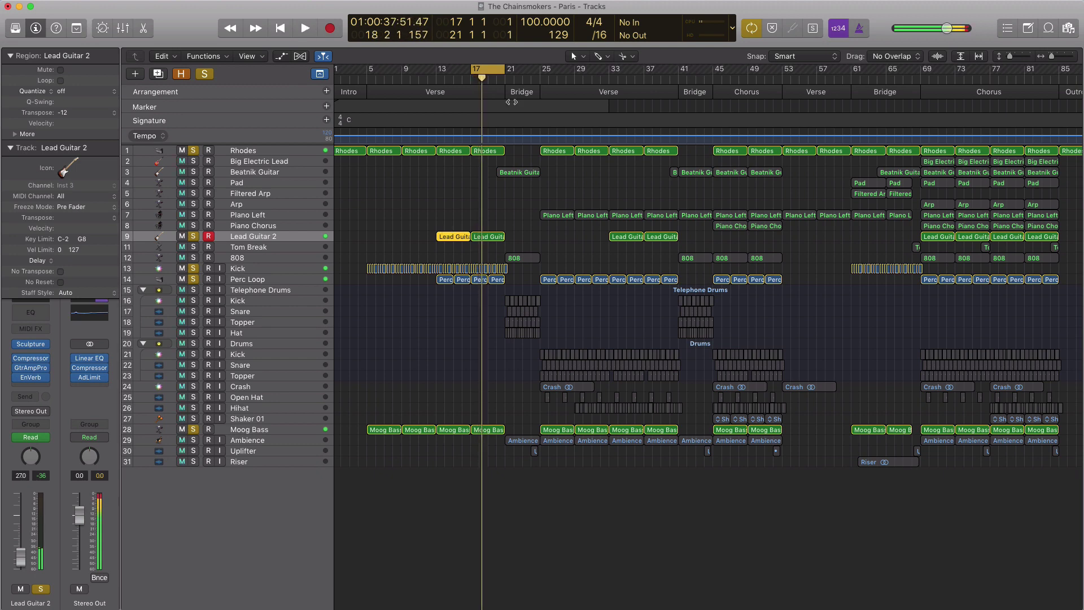
- Move the cycle range to the first bridge, bars 21 to 25, clear all track solos, and play it
drag(493, 73, 528, 74)
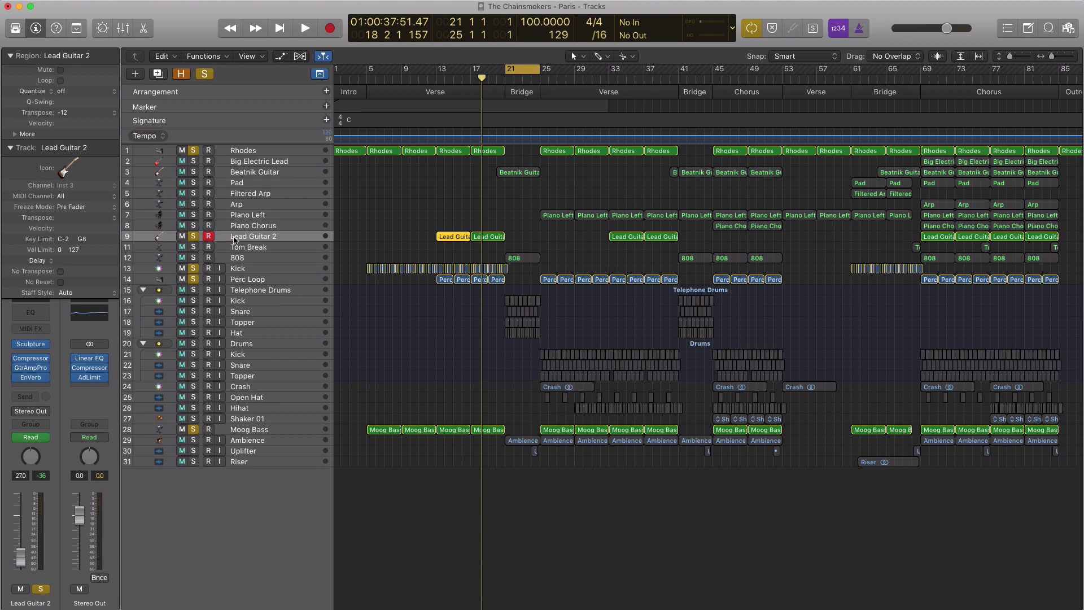
alt+click(194, 279)
key(space)
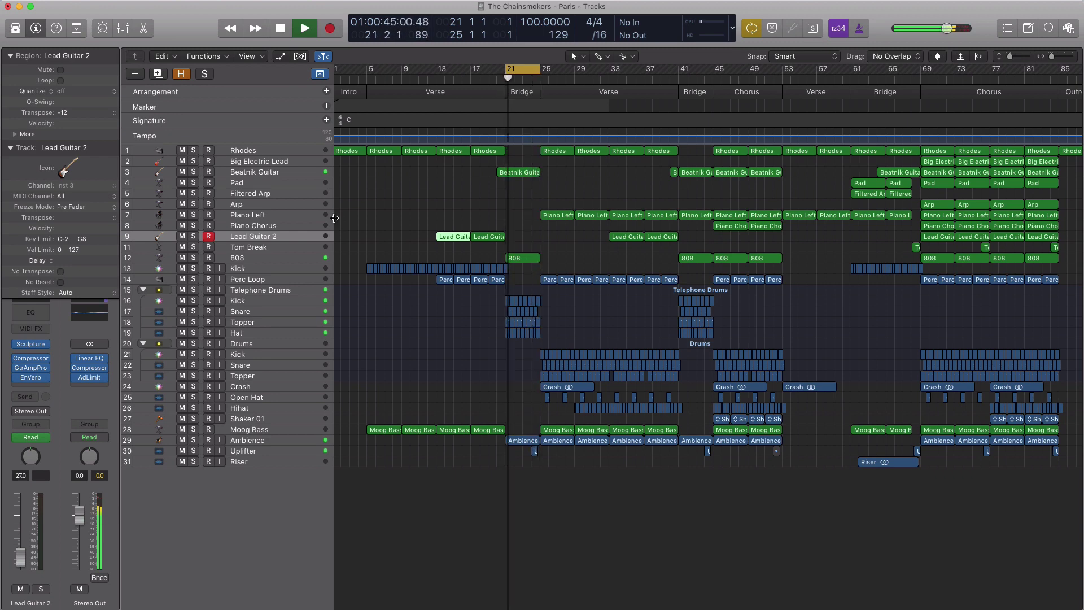
key(space)
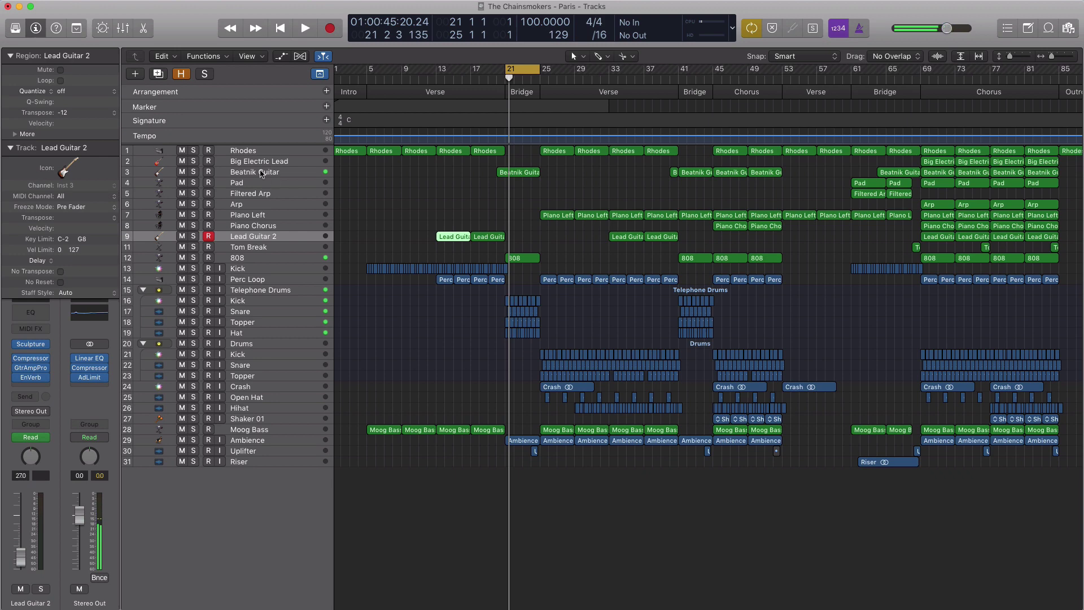
- Examine the Sculpture instrument settings on the Beatnik Guitar track and close the plug-in window
click(261, 173)
click(31, 336)
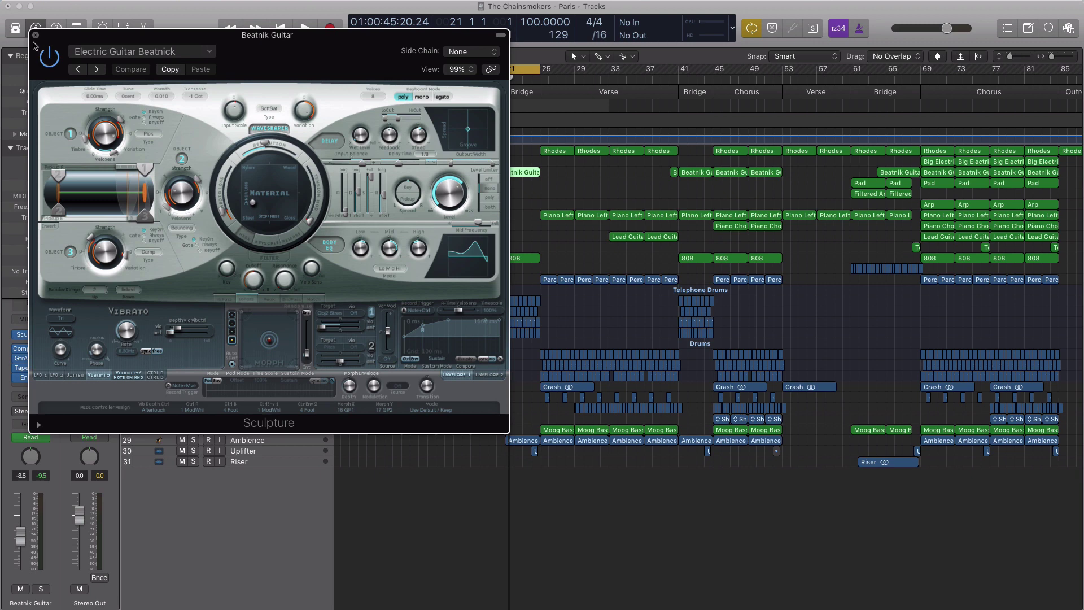
click(35, 35)
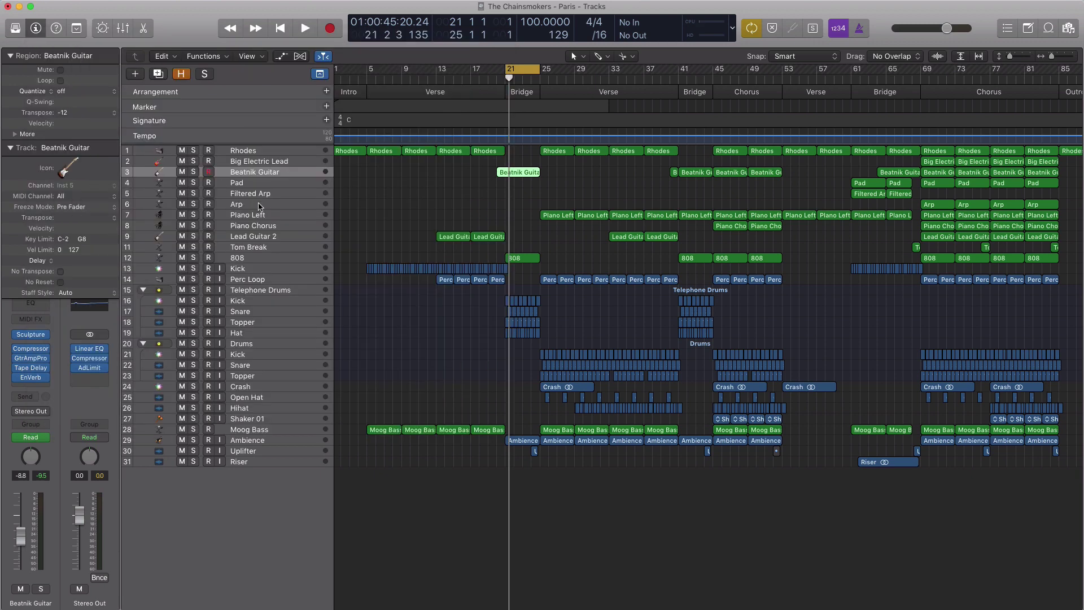
- Solo and play the 808 track in the looped bridge, and examine its ES2 synth settings
click(193, 257)
key(space)
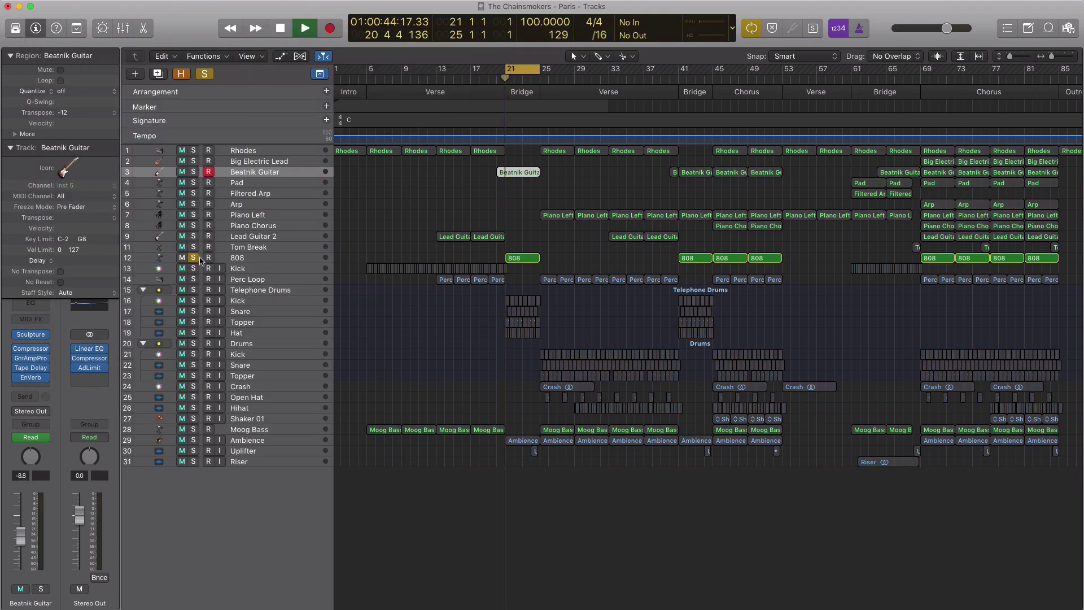
click(253, 259)
click(32, 330)
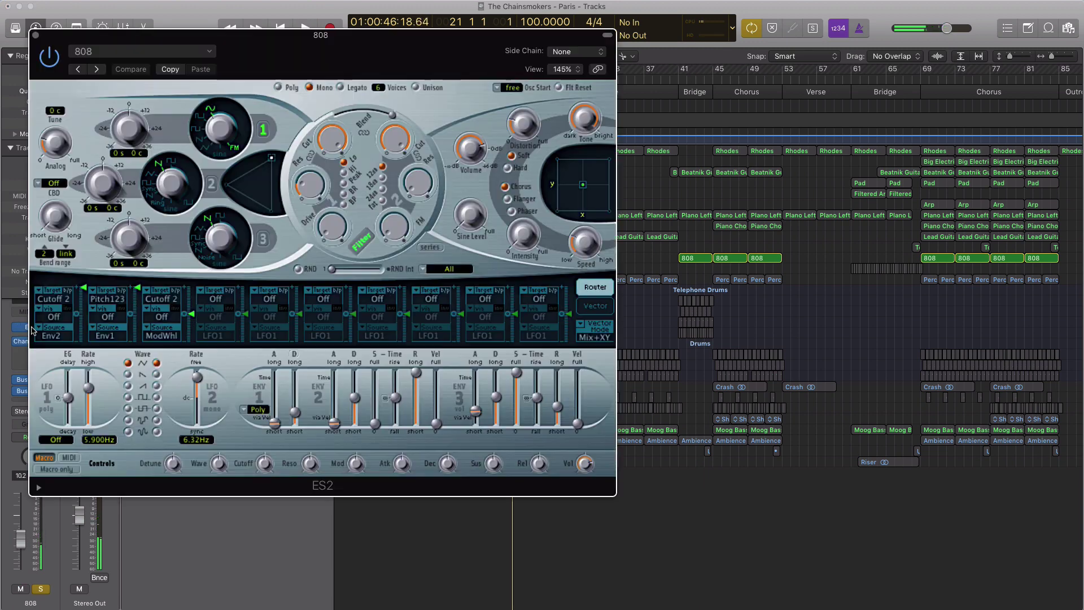
drag(347, 73, 520, 98)
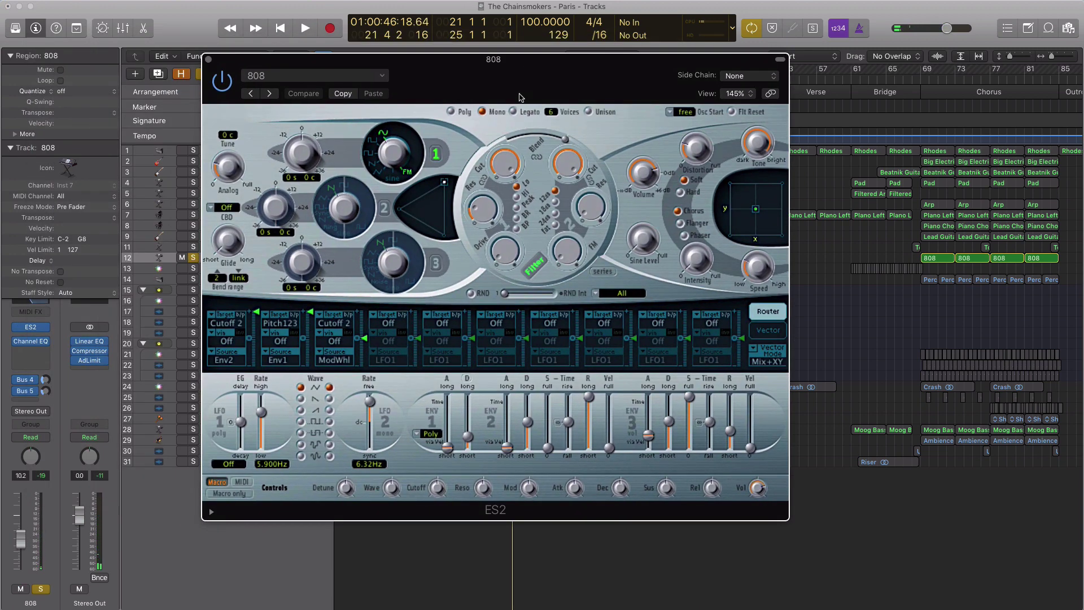
click(208, 60)
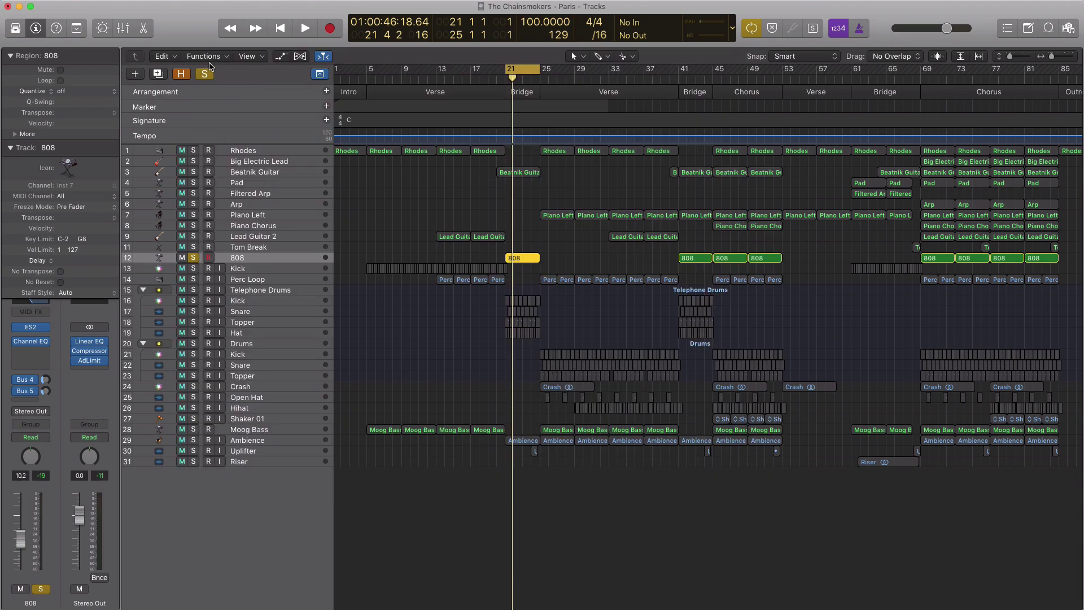
- Solo the Telephone Drums track in place of the 808 and play it in the looped bridge
click(264, 291)
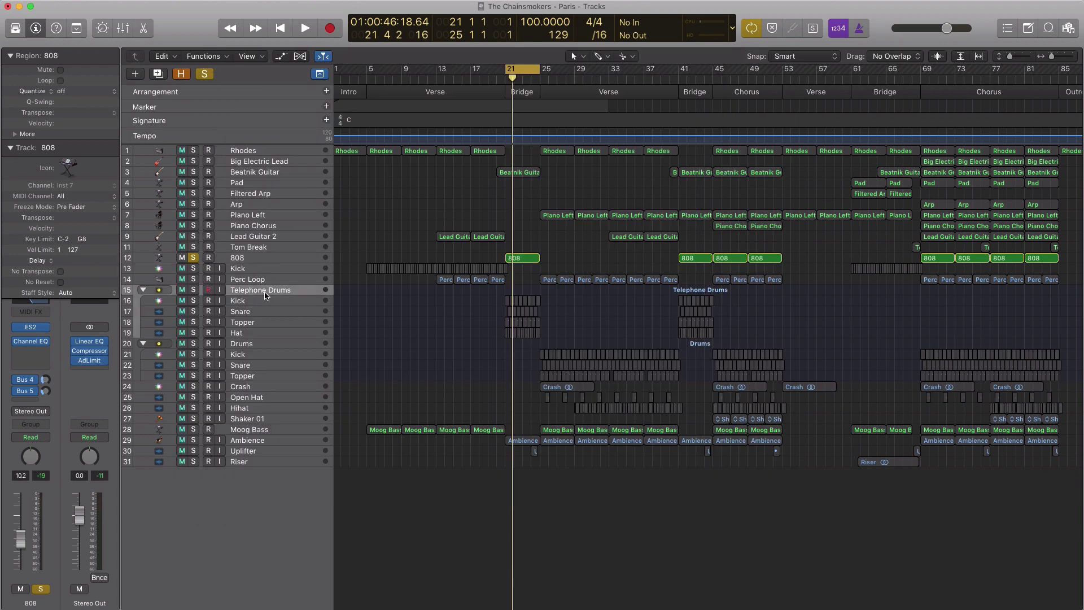
click(193, 290)
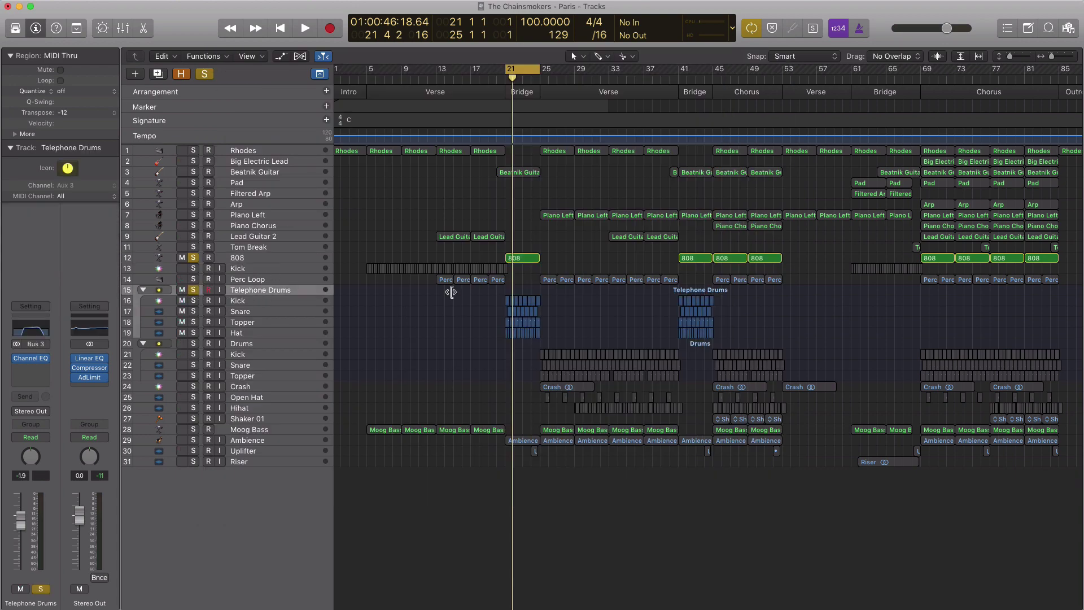
key(space)
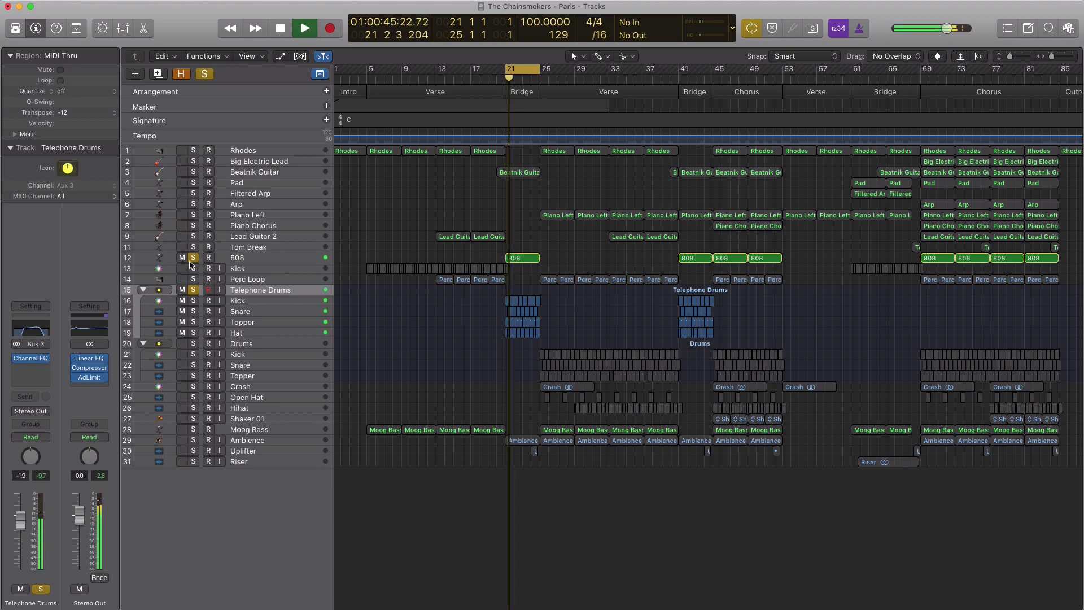
click(192, 258)
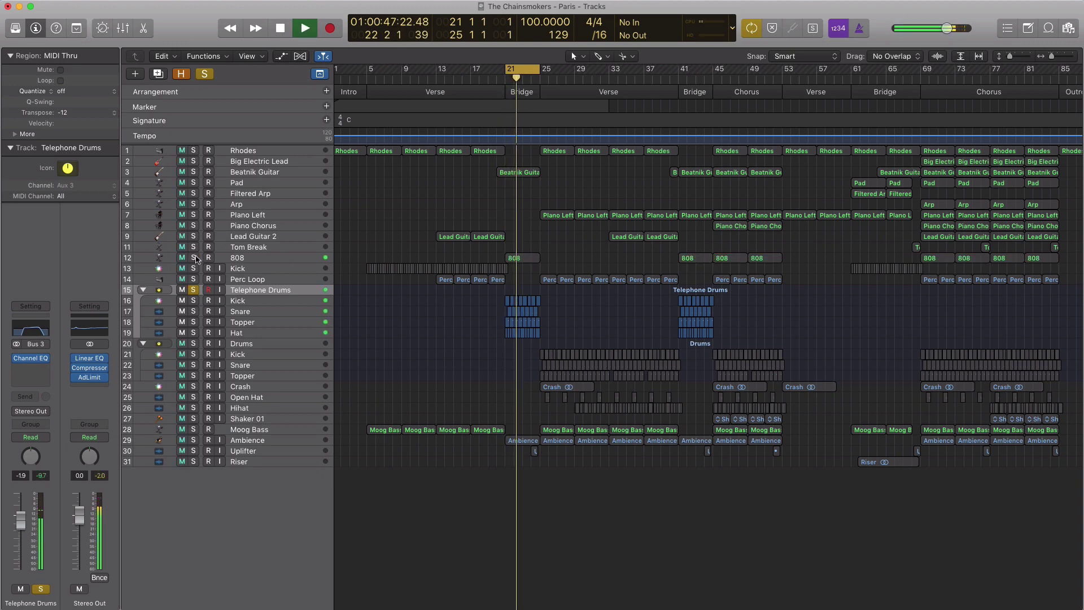
key(space)
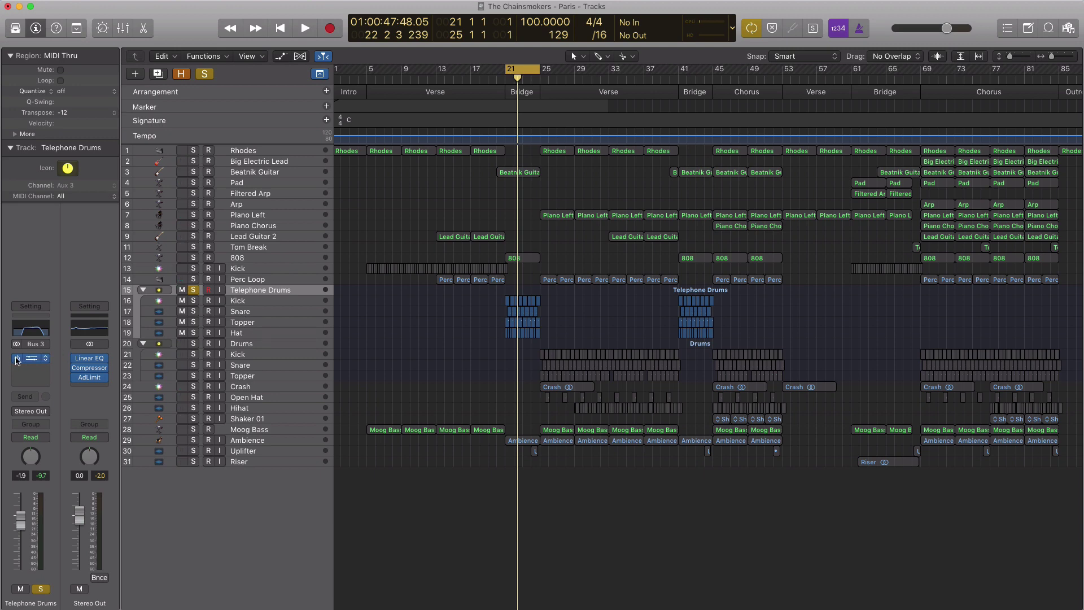
- Examine the Channel EQ on the Telephone Drums track and play the drums with the EQ active
click(37, 360)
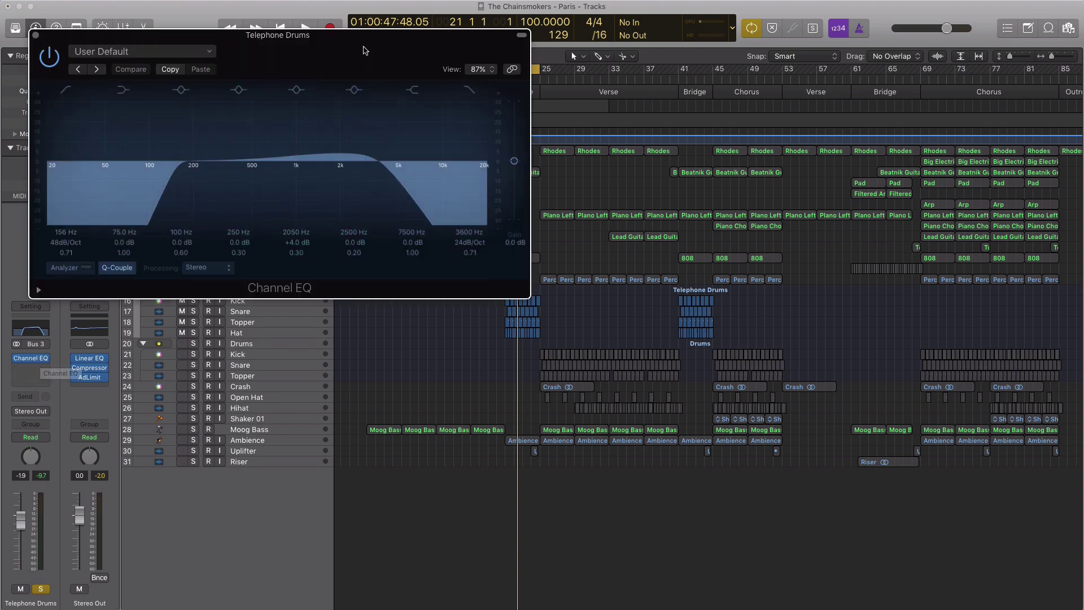
drag(363, 48, 524, 93)
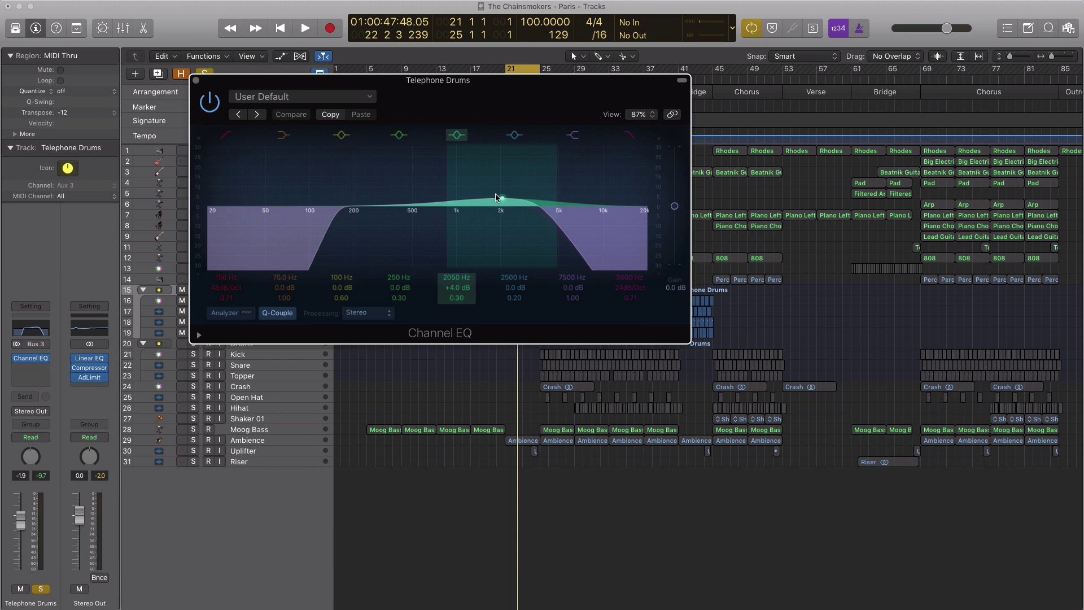
drag(503, 111, 898, 165)
key(space)
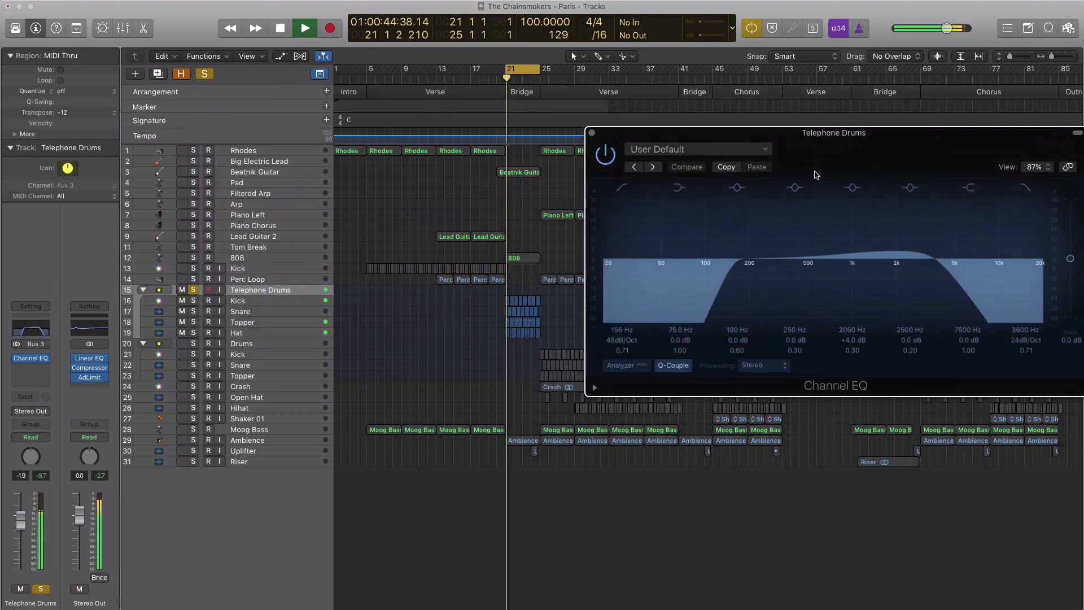
key(space)
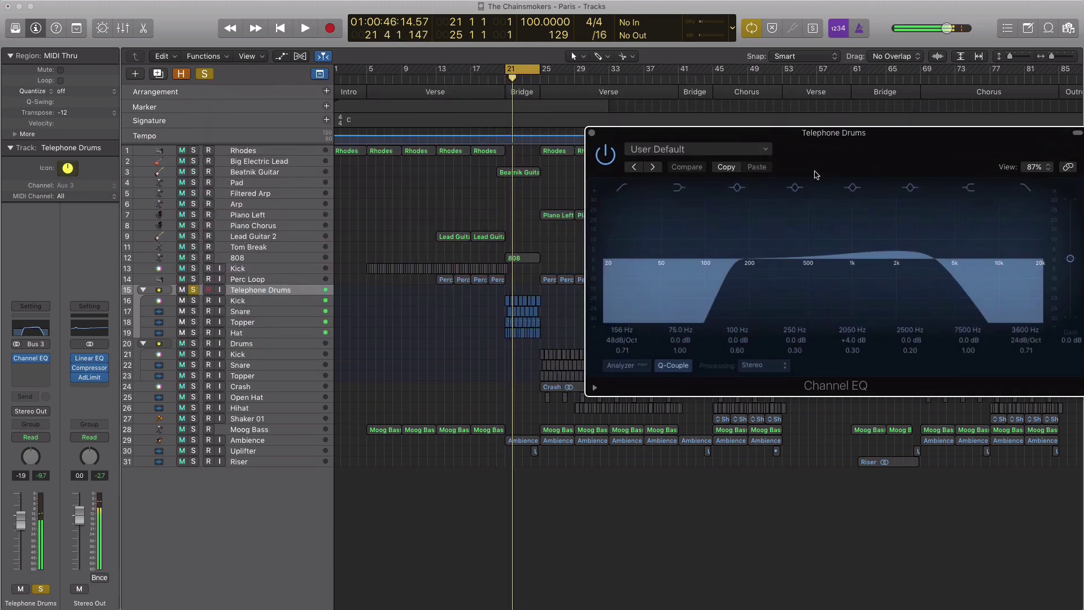
- Compare the Telephone Drums with the Channel EQ bypassed and re-enabled during playback, and close the plug-in window
click(604, 154)
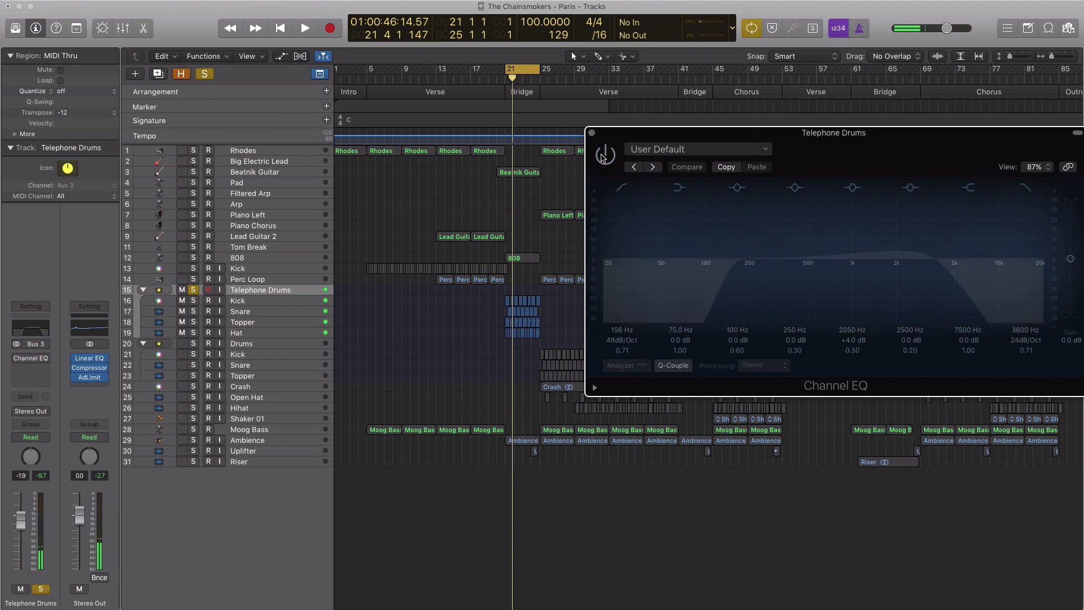
key(space)
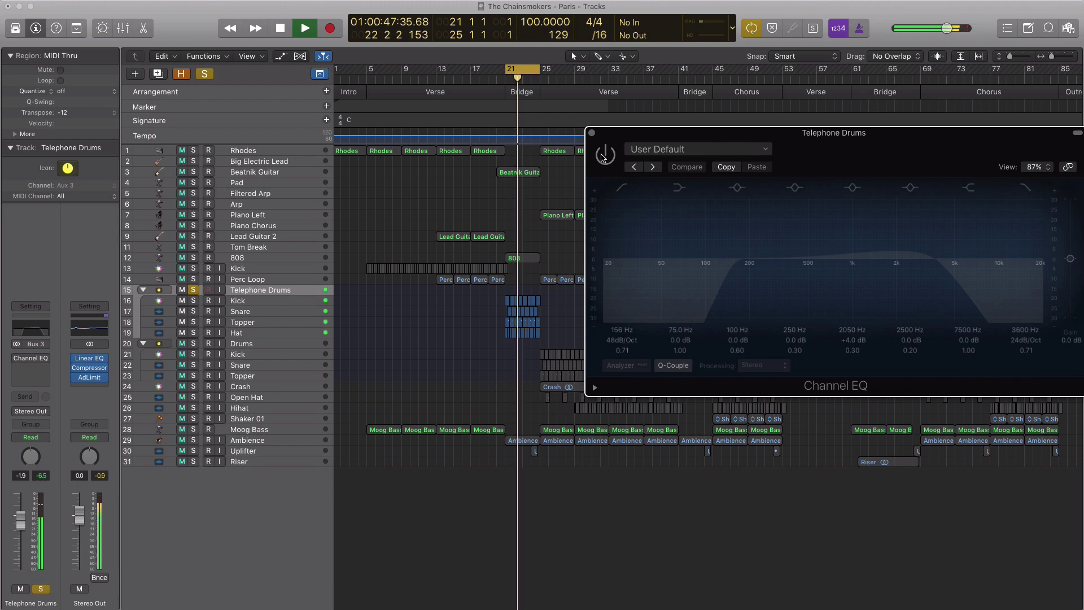
key(space)
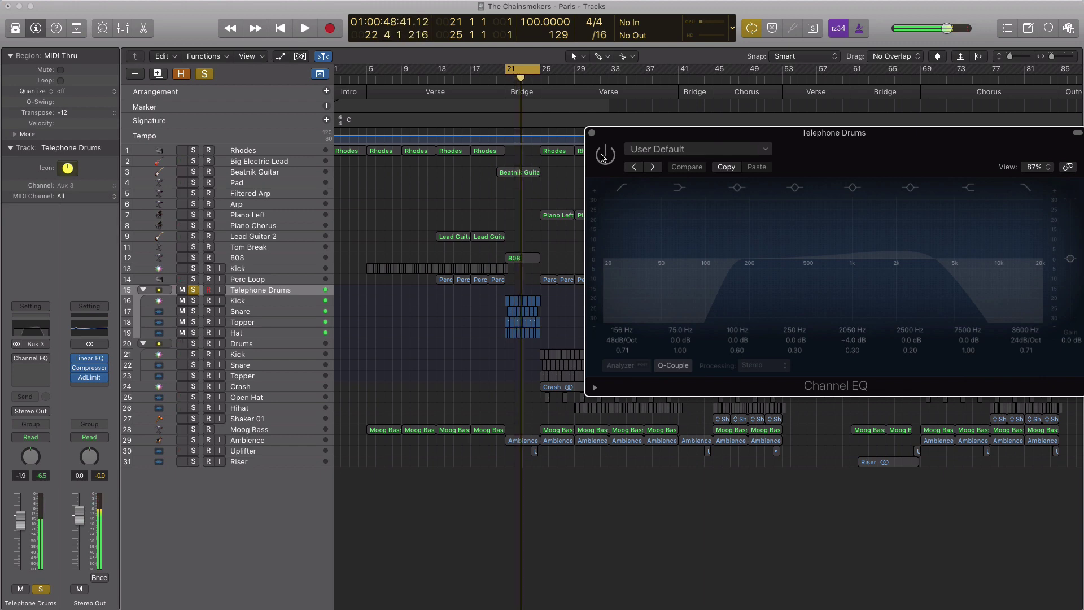
click(603, 156)
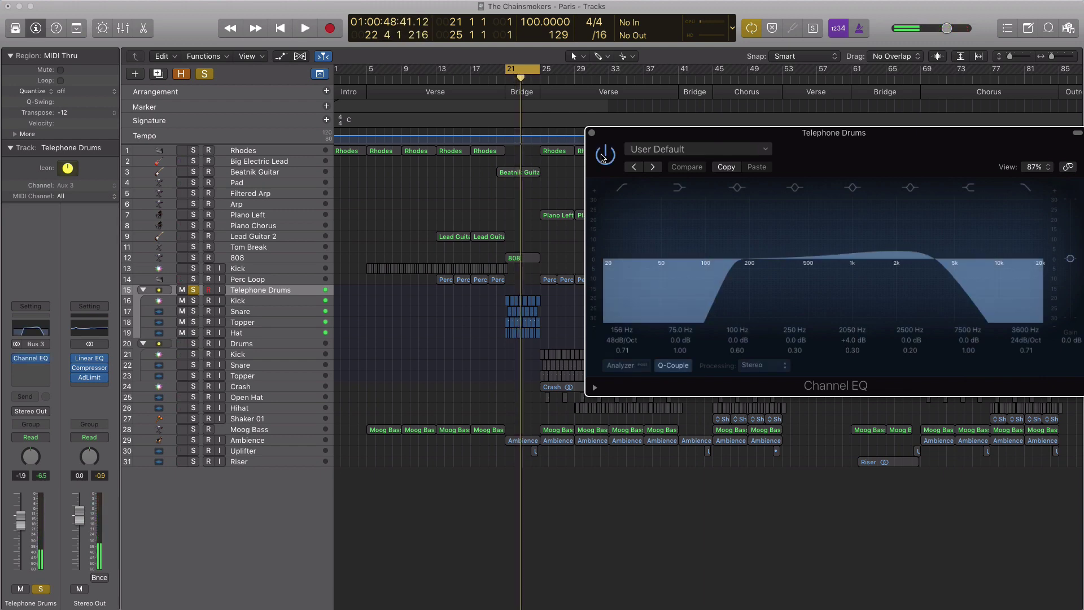
key(space)
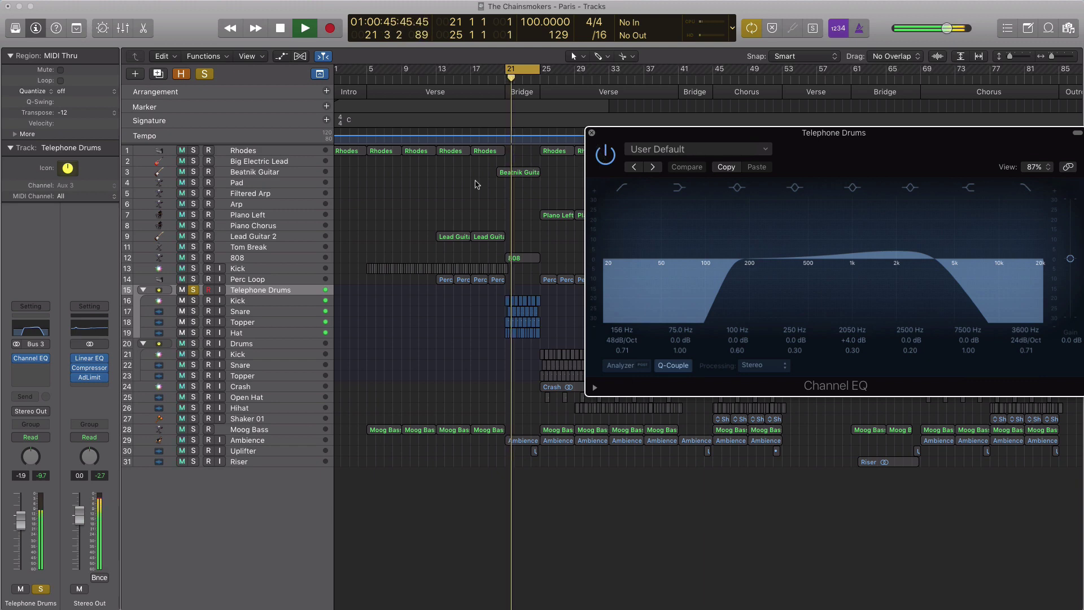
key(super+w)
- Clear the Telephone Drums solo, and listen to the Ambience and Uplifter tracks soloed in the looped bridge
click(193, 290)
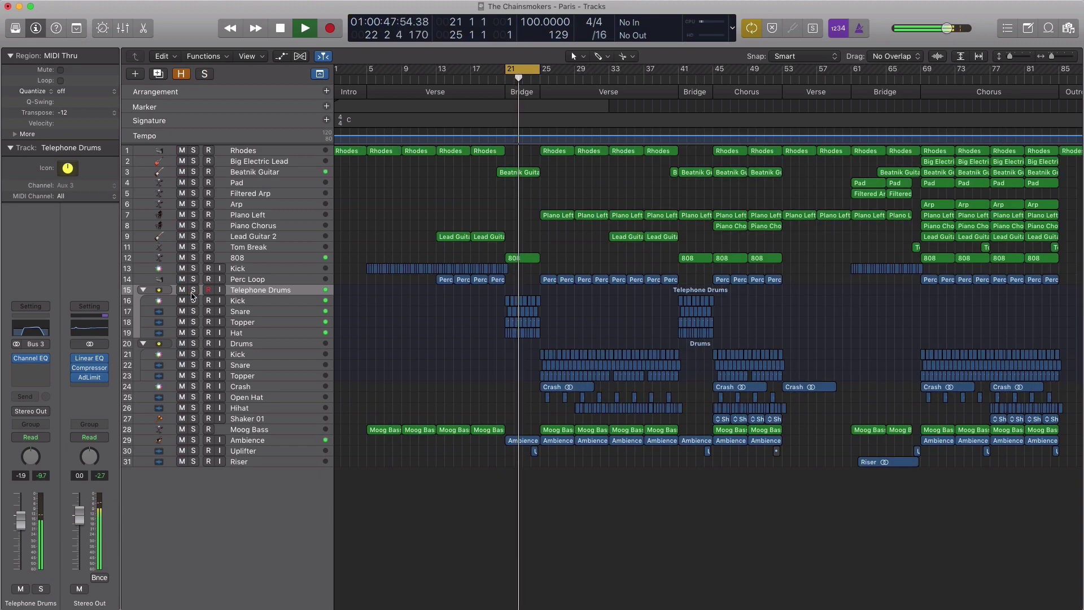
click(193, 440)
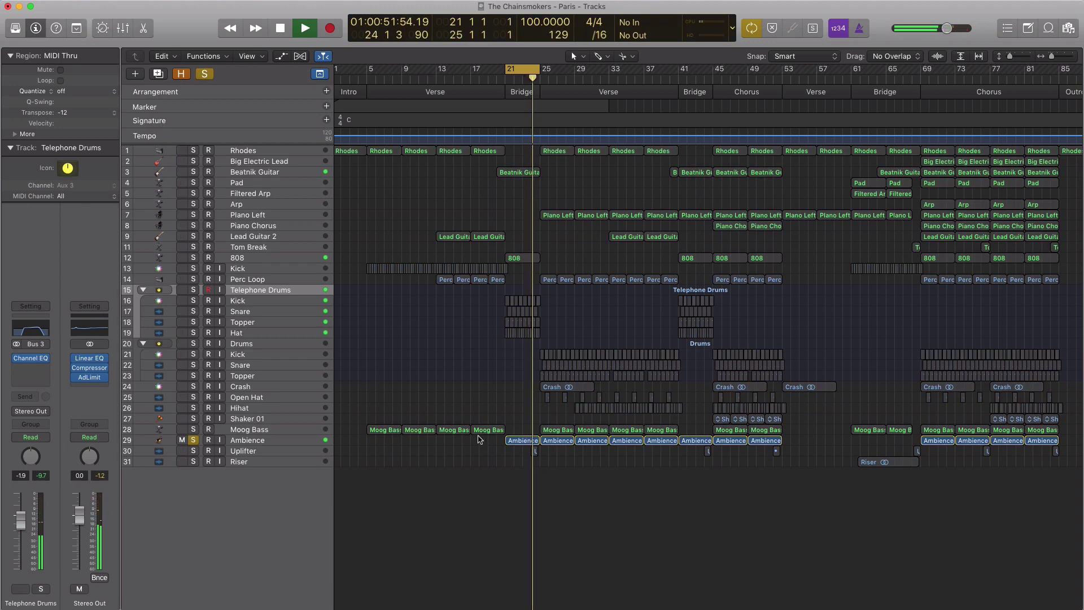
click(194, 451)
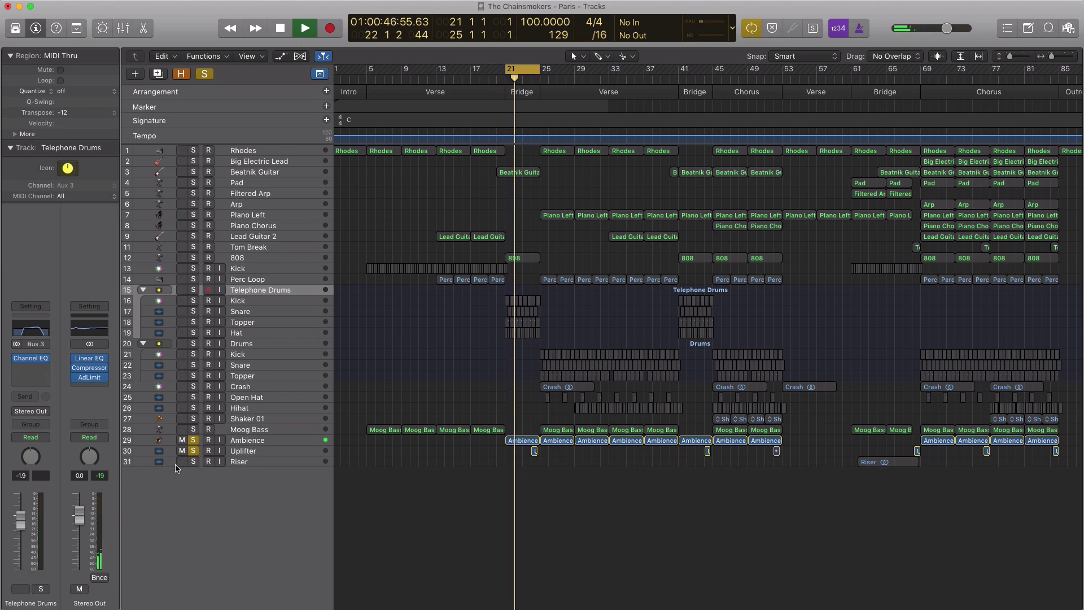
click(194, 440)
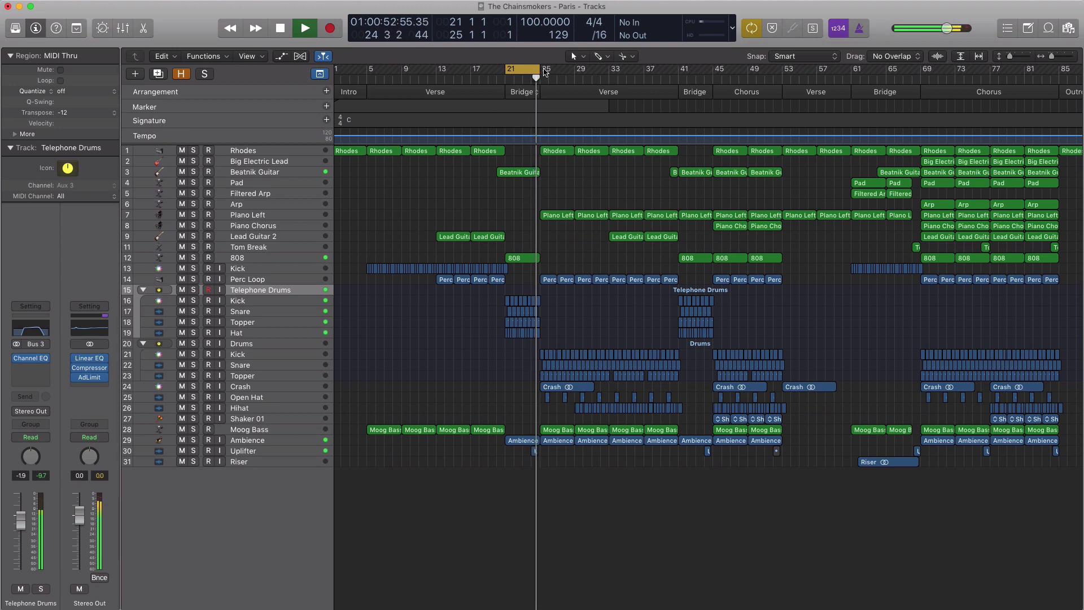
- Set the cycle range to the second verse, bars 25 to 41, and play it with the Piano Left track temporarily soloed
key(space)
drag(537, 70, 678, 73)
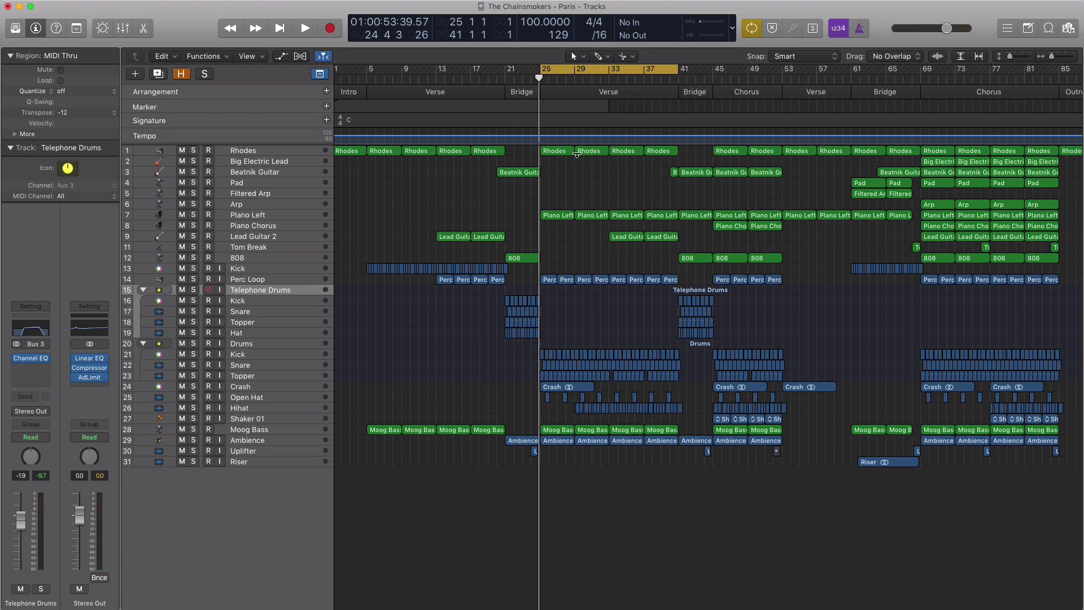
click(273, 219)
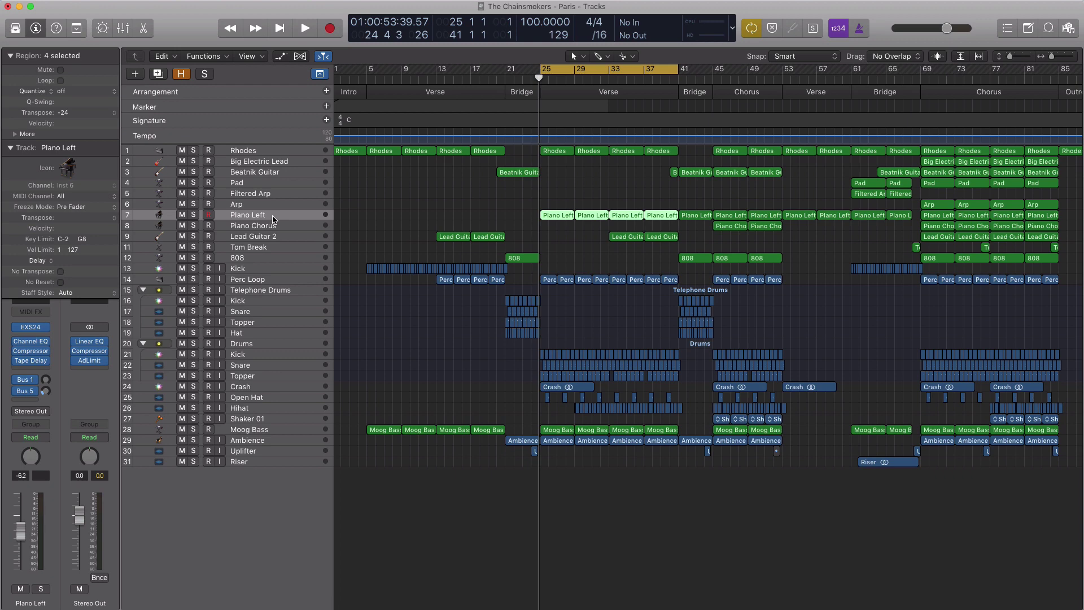
key(space)
click(194, 215)
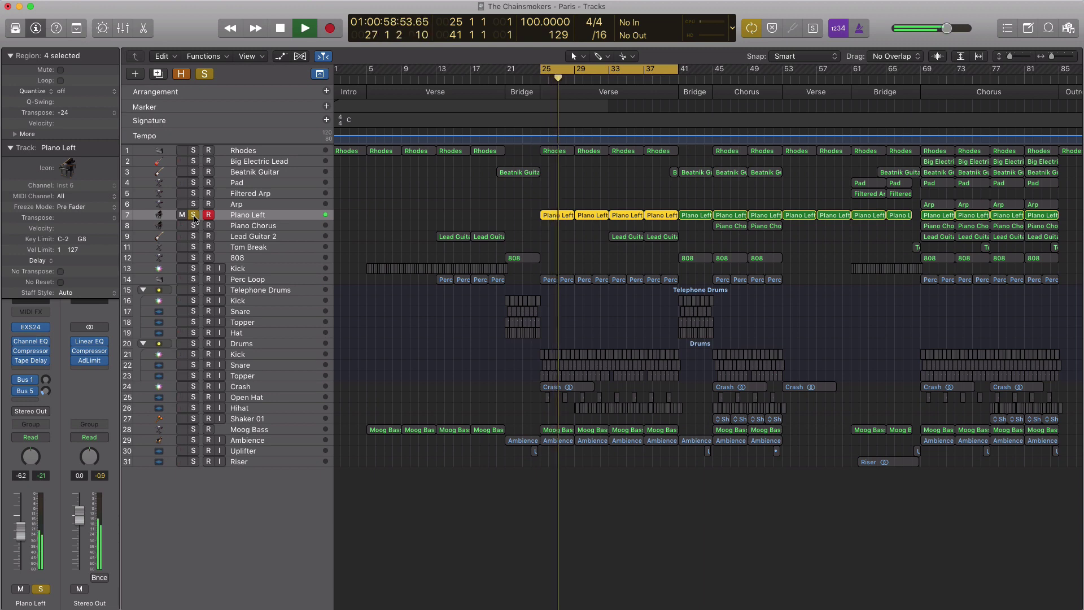
click(194, 215)
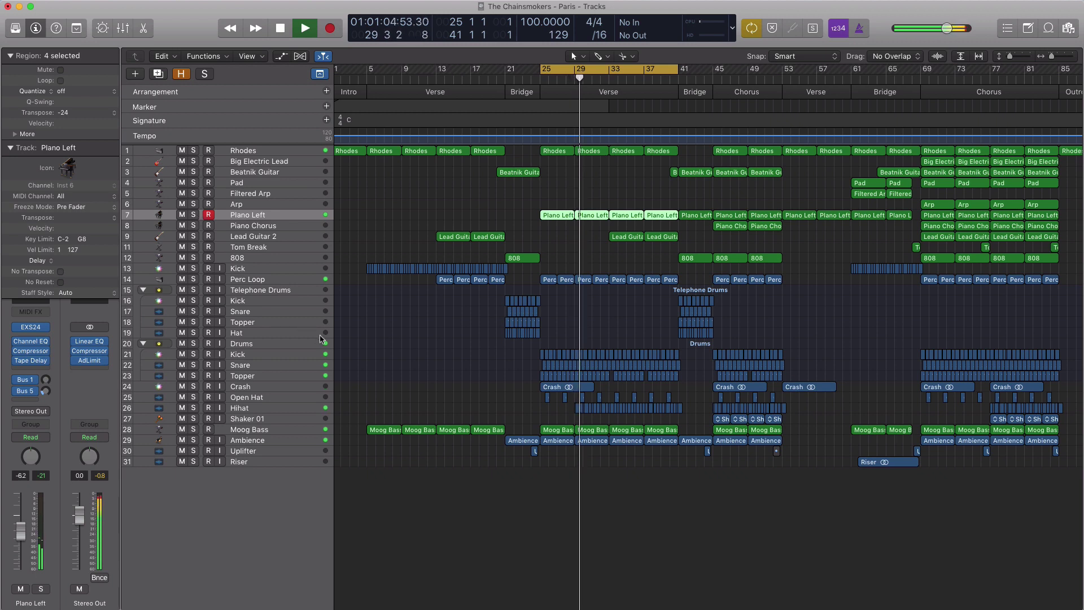
- Review the Drums, Hihat, Moog Bass and Ambience tracks in the second verse and resume playback
click(246, 347)
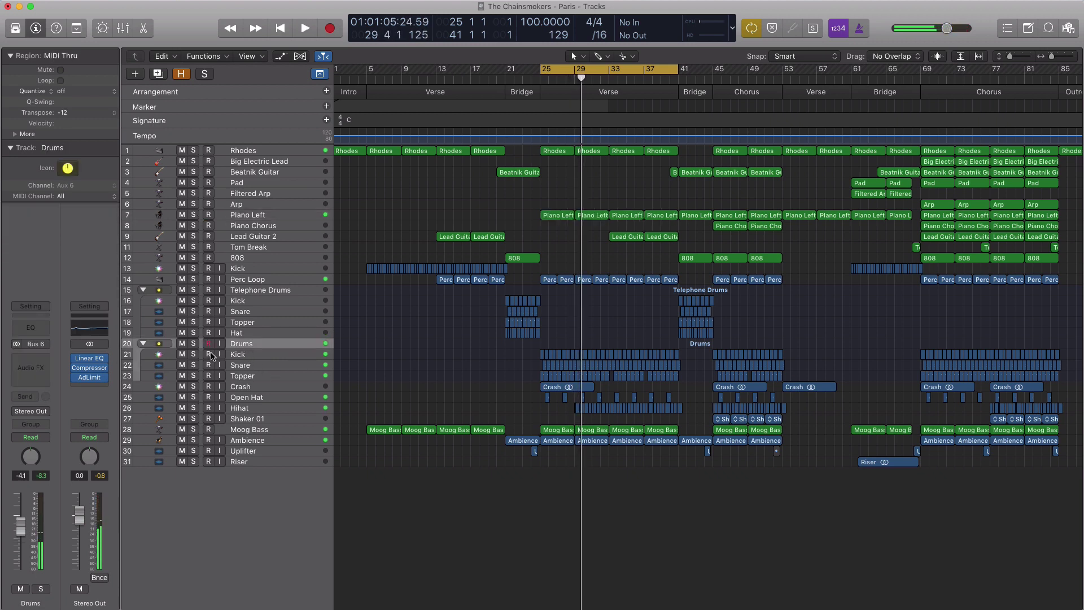
click(263, 408)
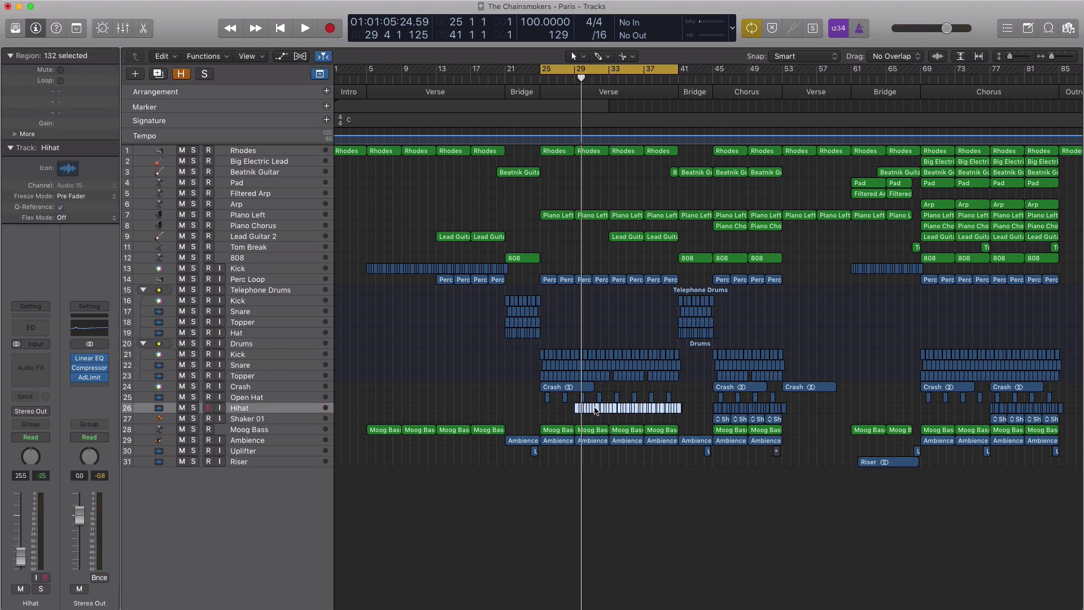
click(293, 430)
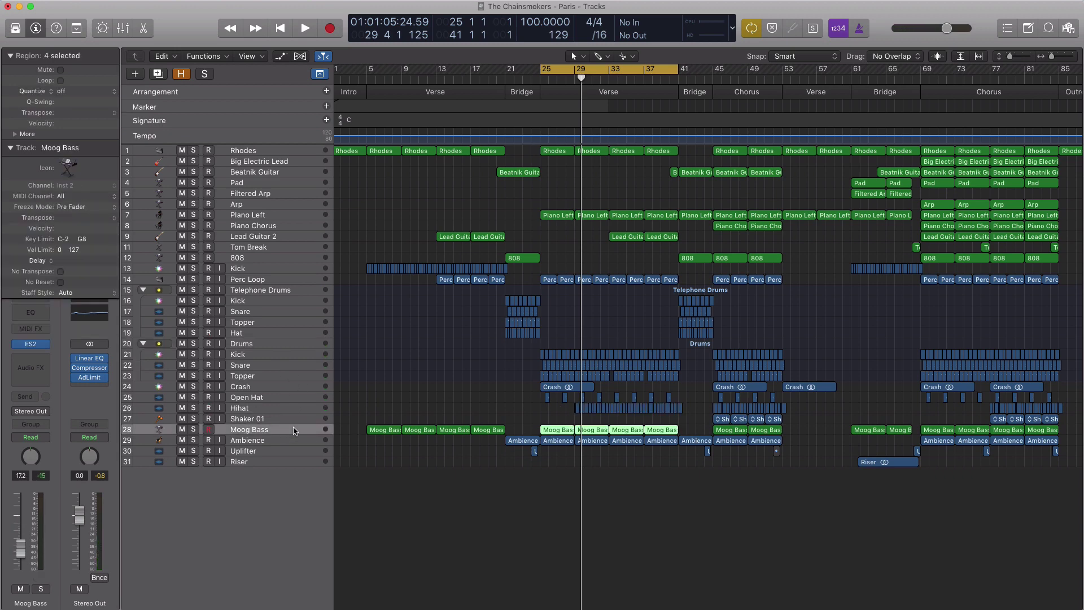
click(277, 440)
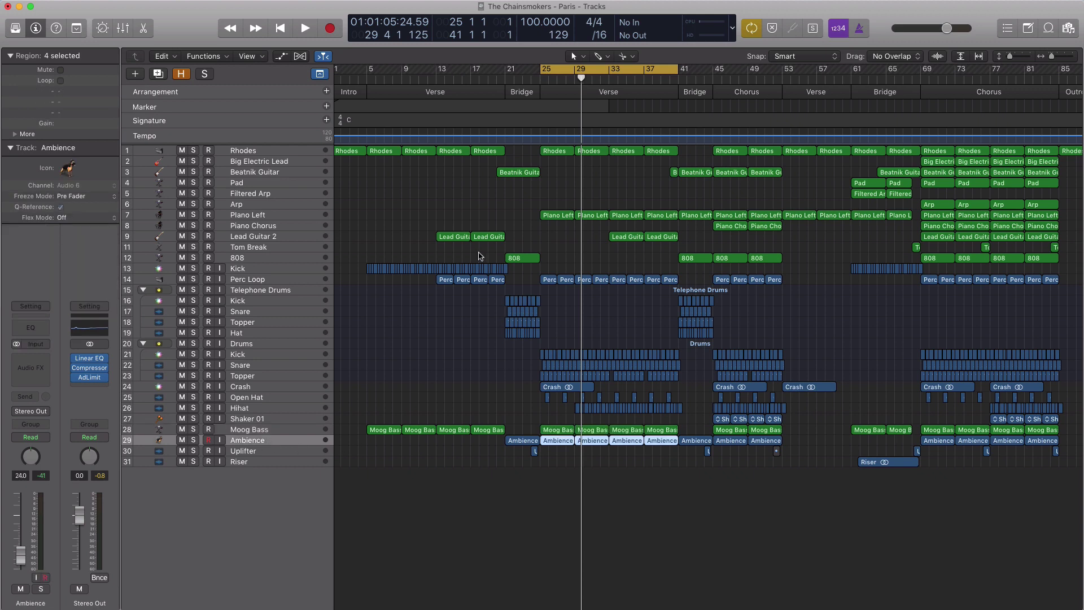
key(space)
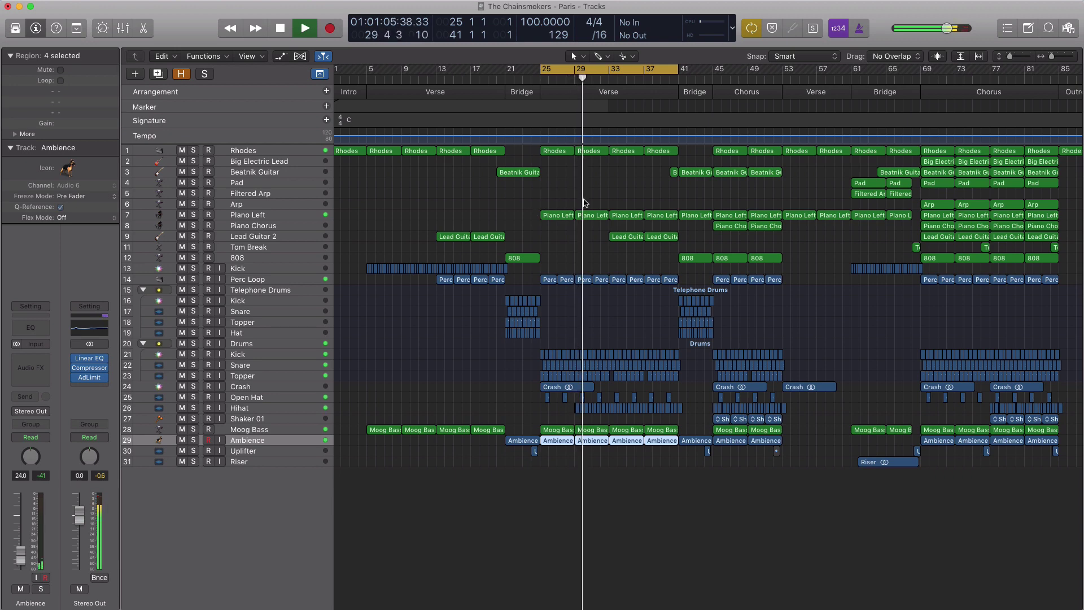
- Shorten the cycle range to the second half of the verse, bars 33 to 41, and play it
key(super+Right)
key(super+Right)
key(super+Down)
key(super+Down)
key(super+Down)
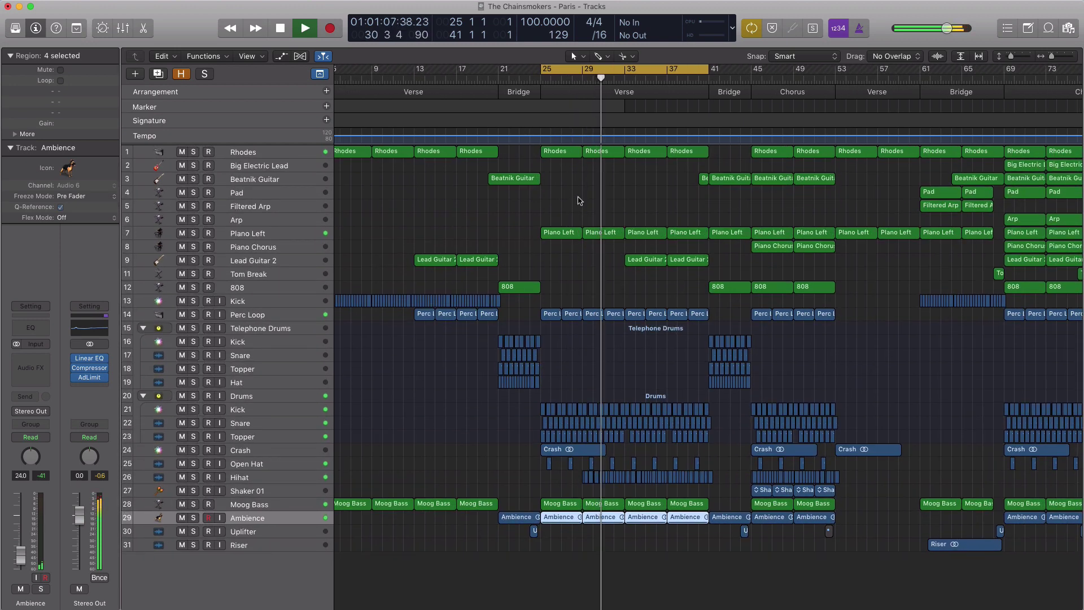
key(space)
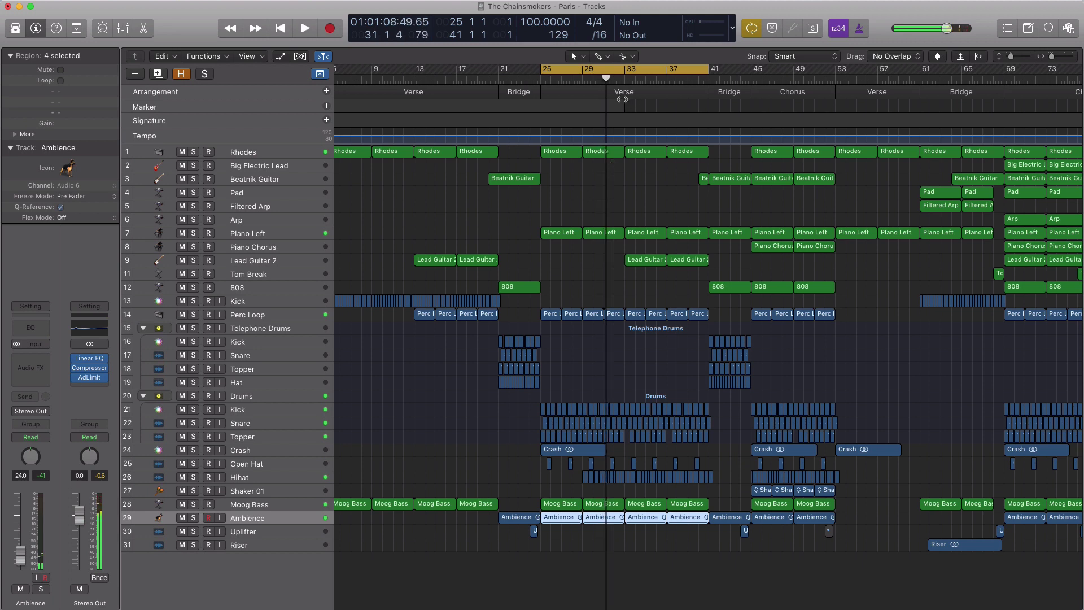
mouse_move(624, 80)
mouse_down()
mouse_move(693, 81)
mouse_move(625, 84)
mouse_up()
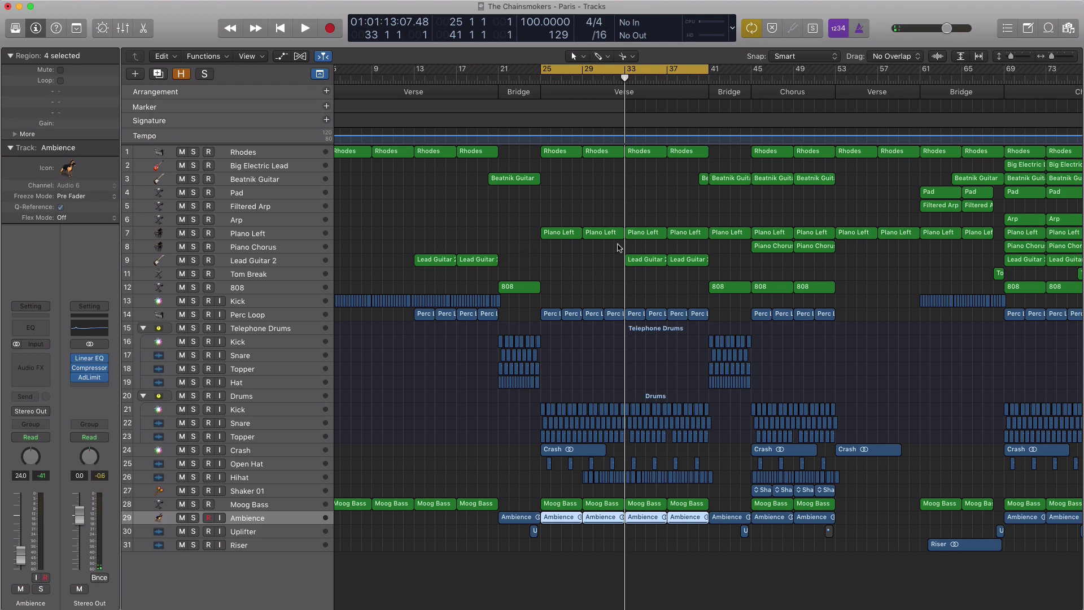
drag(629, 70, 703, 77)
key(space)
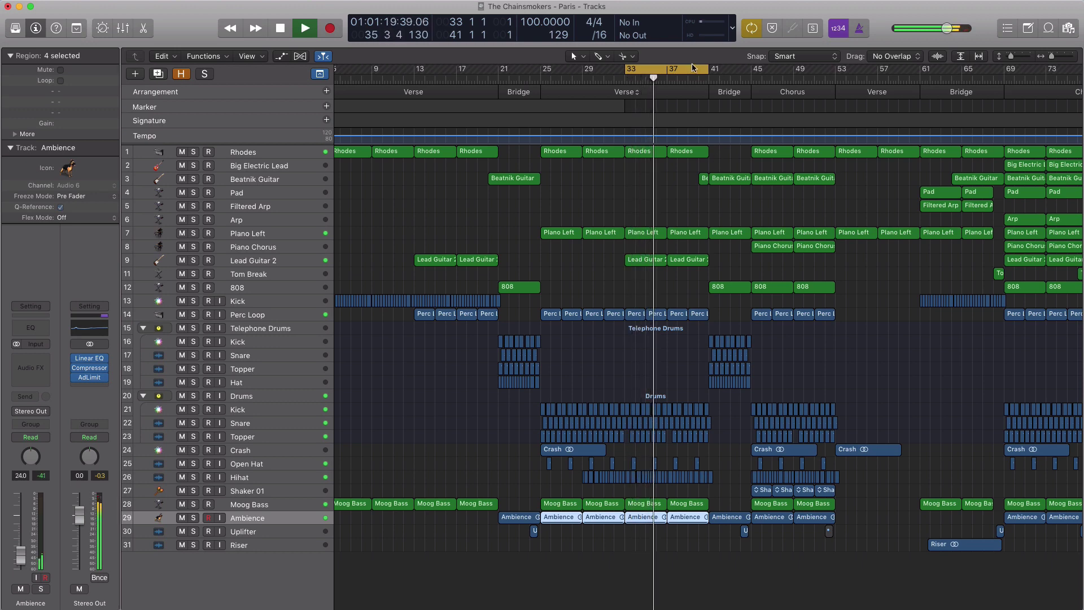
- Move the cycle range to the second bridge, bars 41 to 45, and play it with all tracks audible
drag(688, 73, 754, 77)
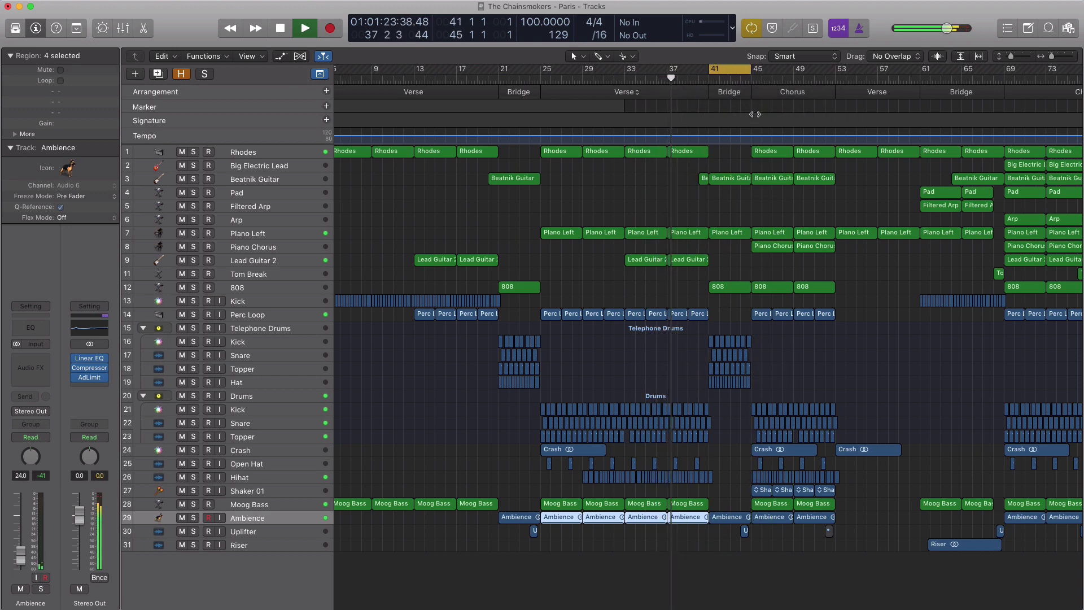
key(space)
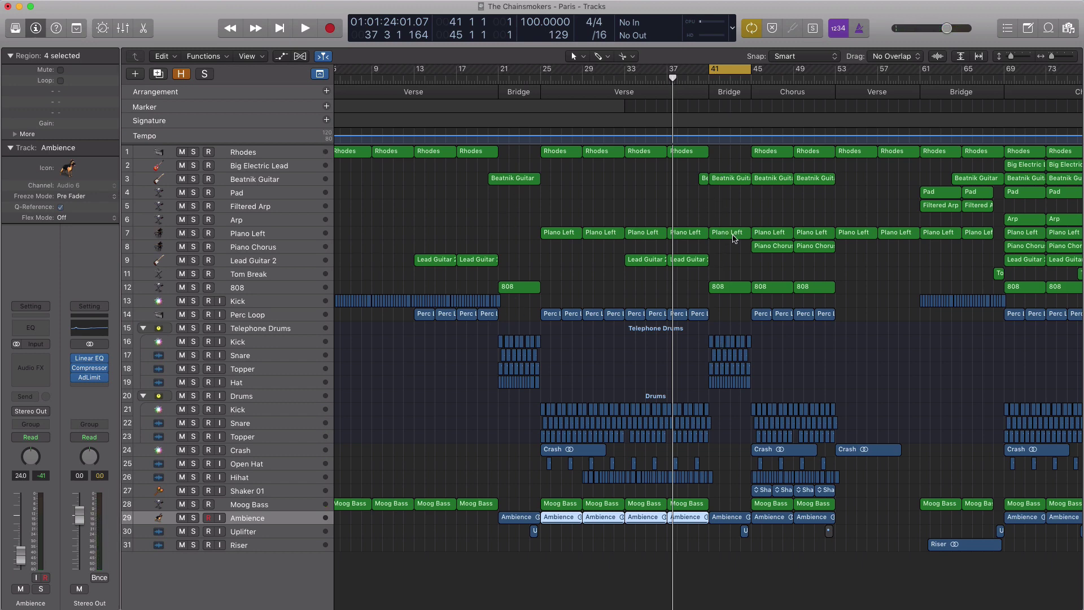
key(space)
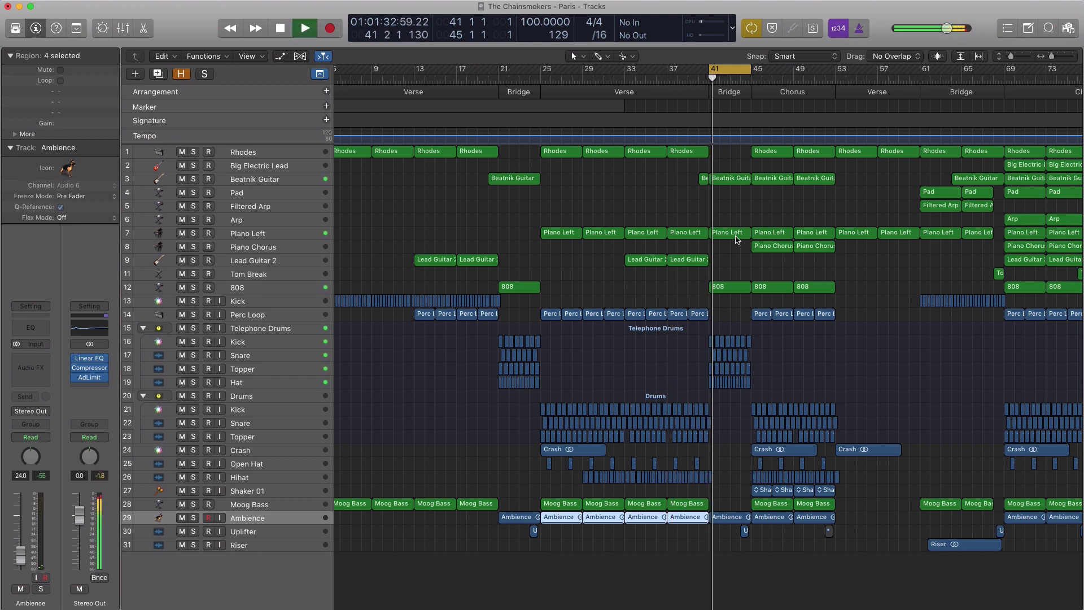
key(super+Left)
key(super+Left)
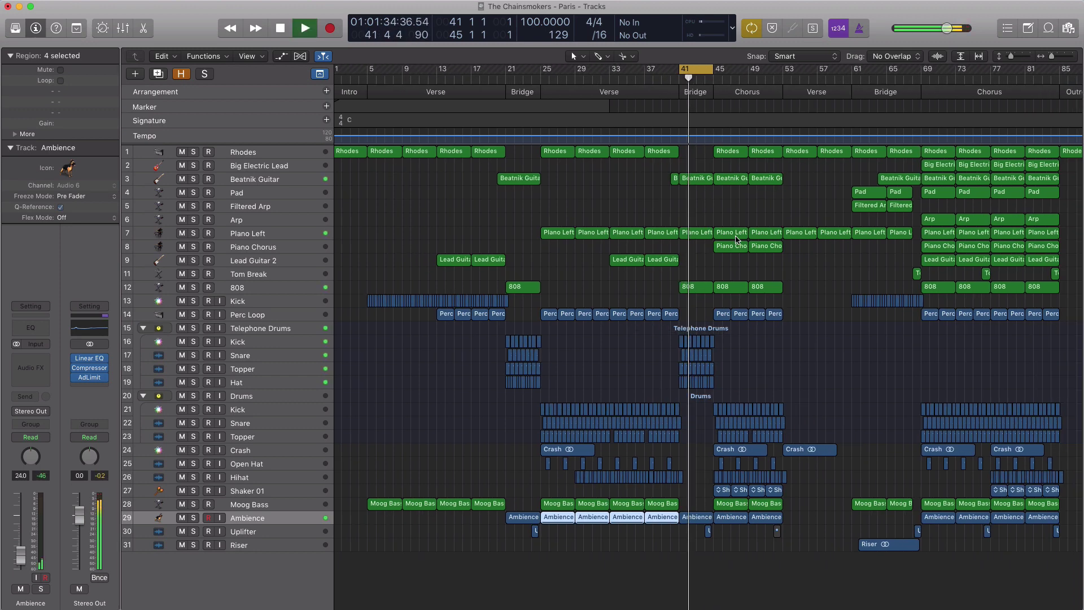
- Move the cycle range to the first chorus, bars 45 to 53, play it and stop playback
key(super+Up)
key(super+Up)
key(super+Up)
key(super+Up)
key(super+Right)
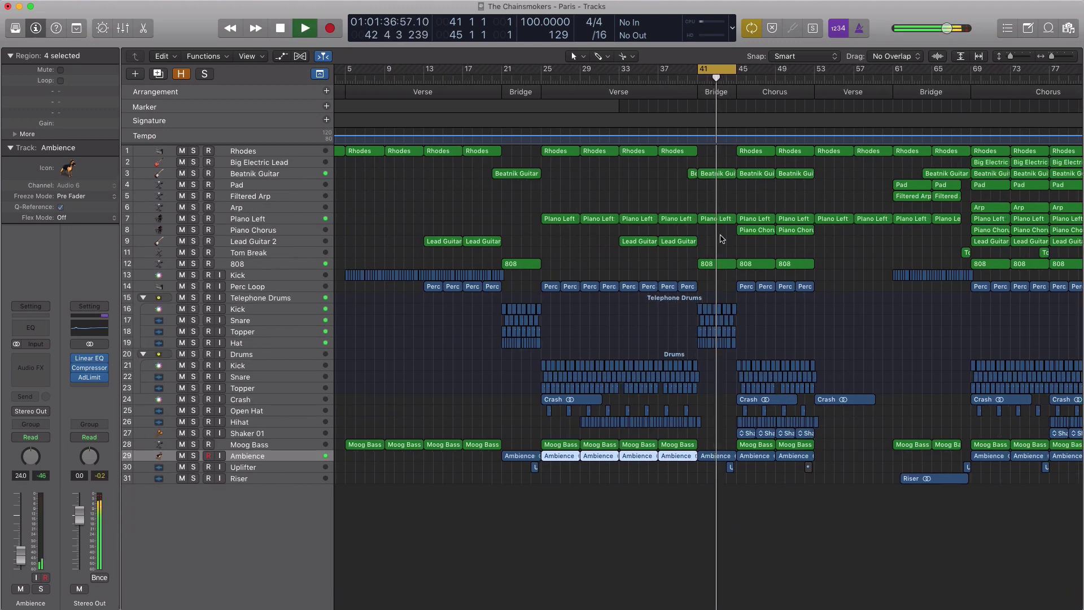
click(723, 70)
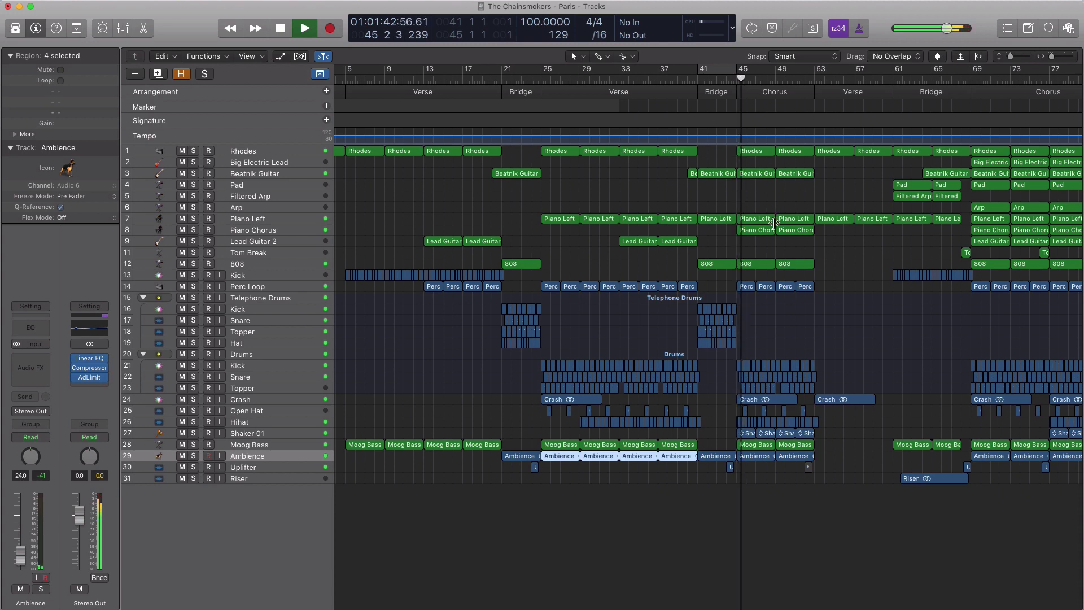
drag(740, 70, 811, 116)
key(space)
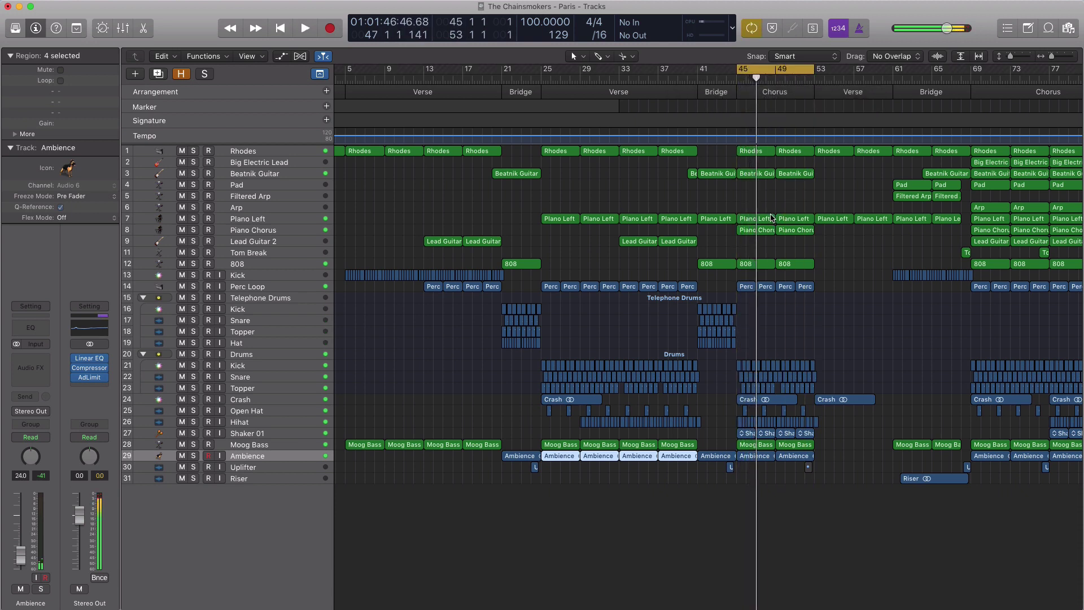
- Inspect the EXS24 instrument on the Piano Left track and close its window
click(278, 223)
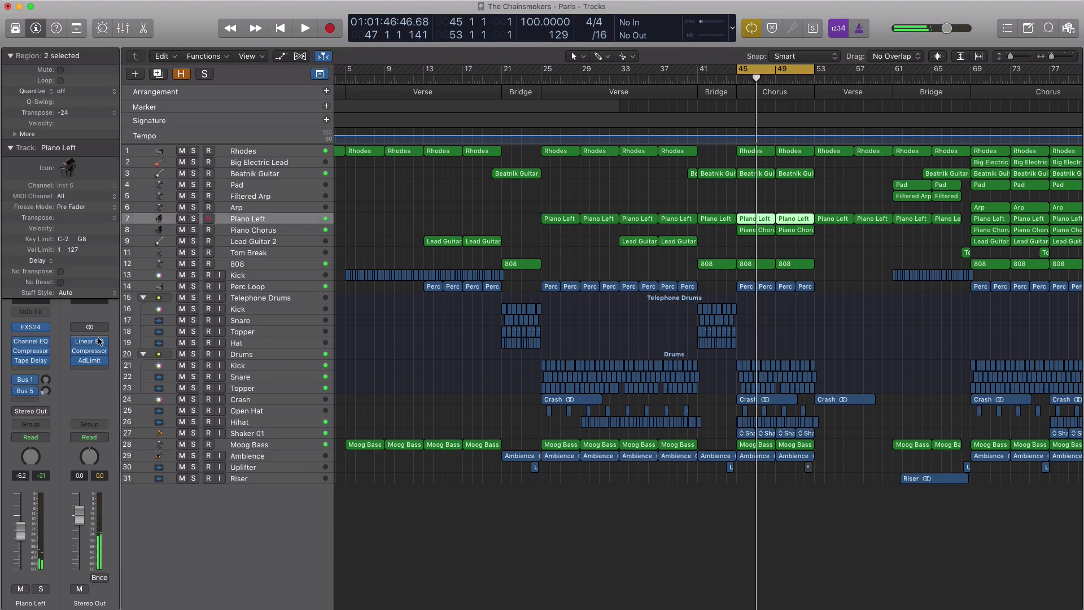
click(31, 328)
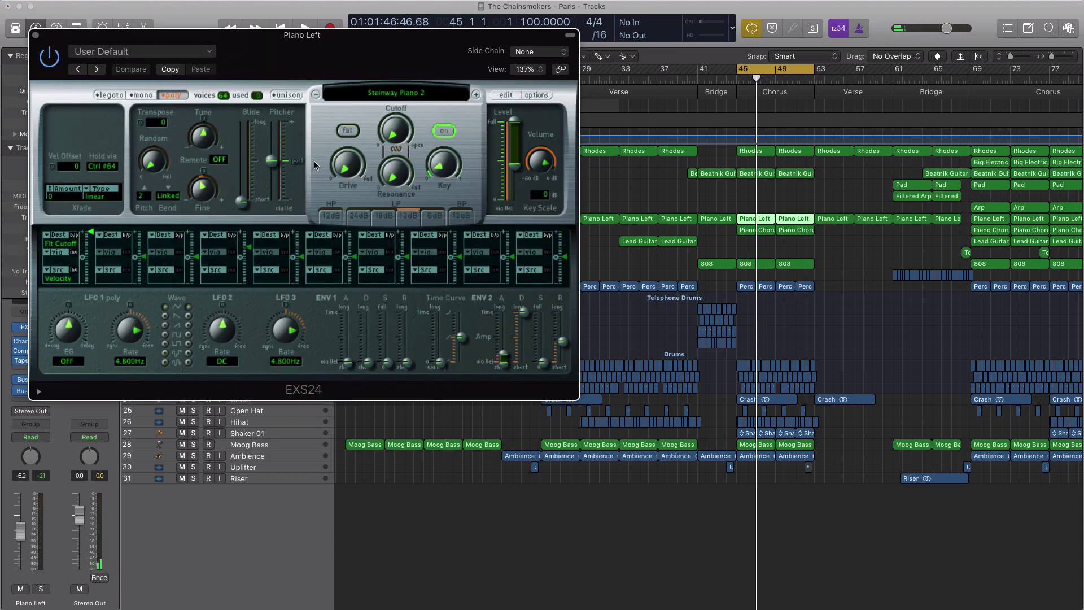
click(35, 35)
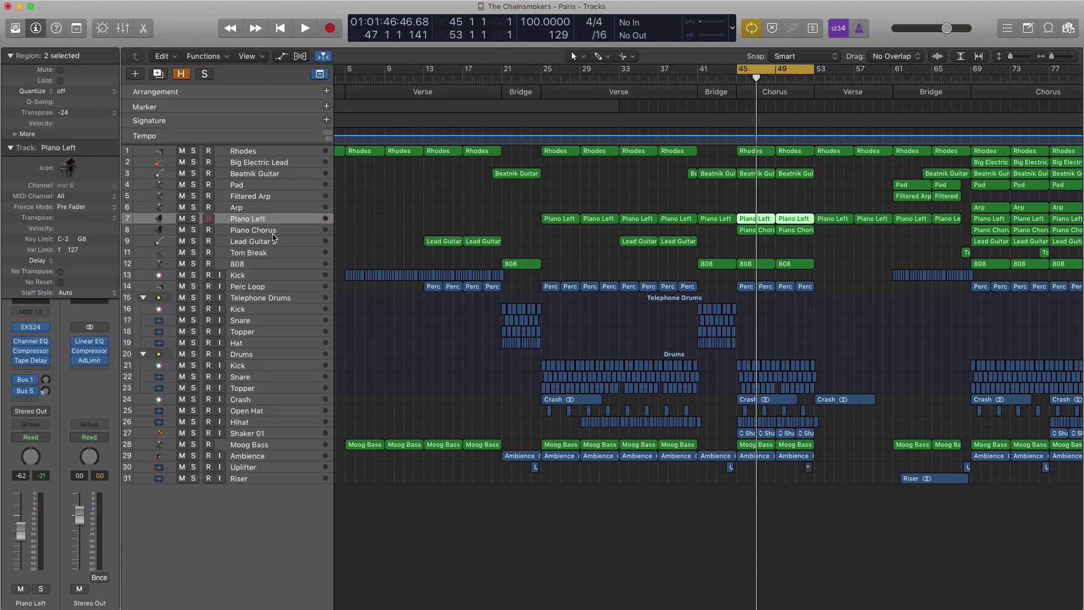
- Play the Piano Chorus track soloed, inspect its EXS24 instrument, and unsolo it before stopping playback
click(233, 232)
click(194, 230)
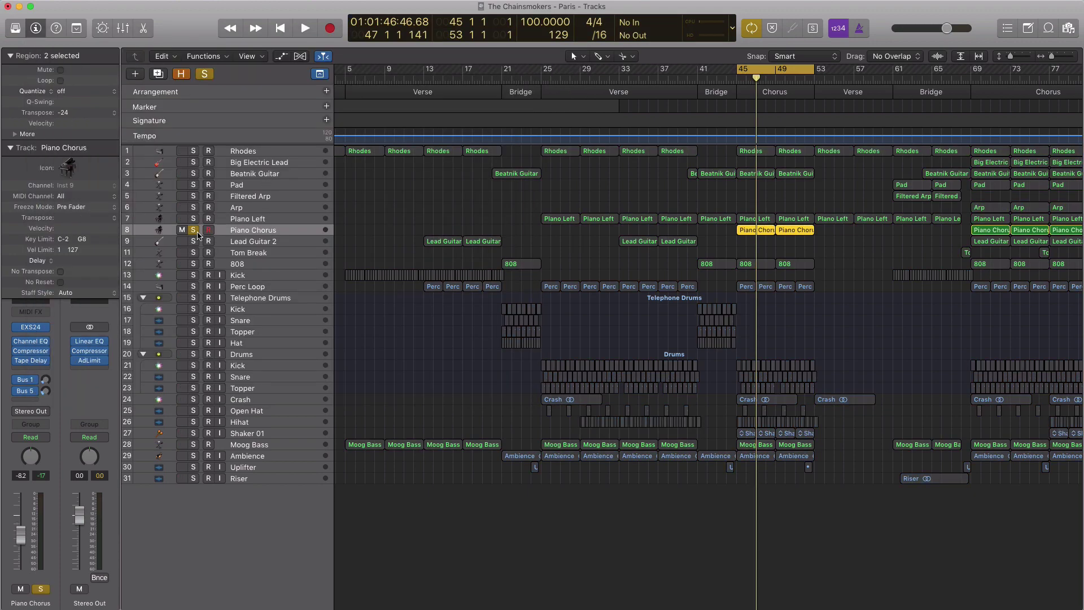
key(space)
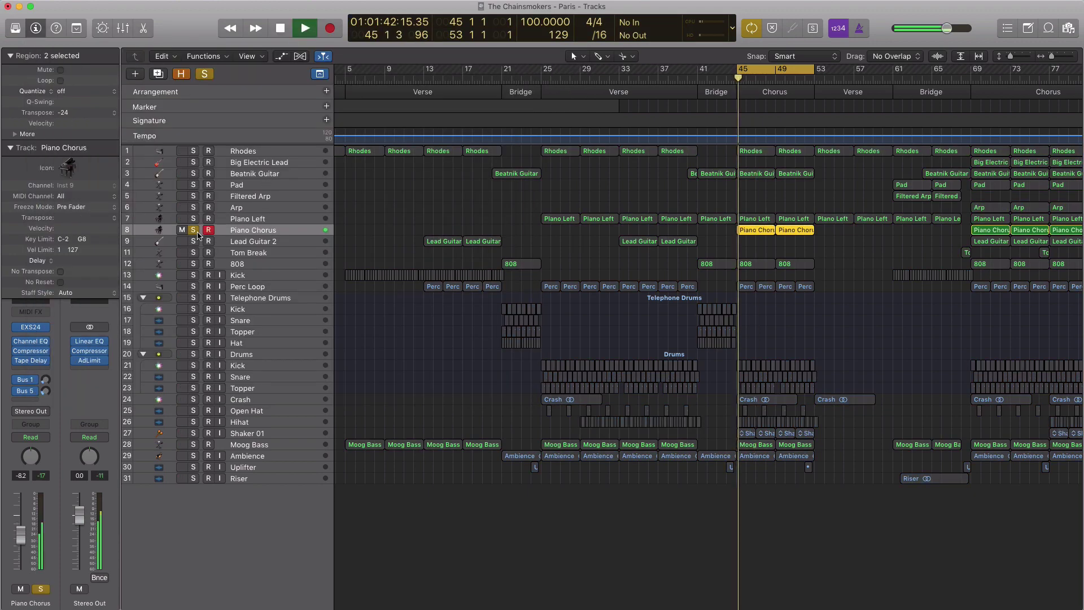
click(31, 327)
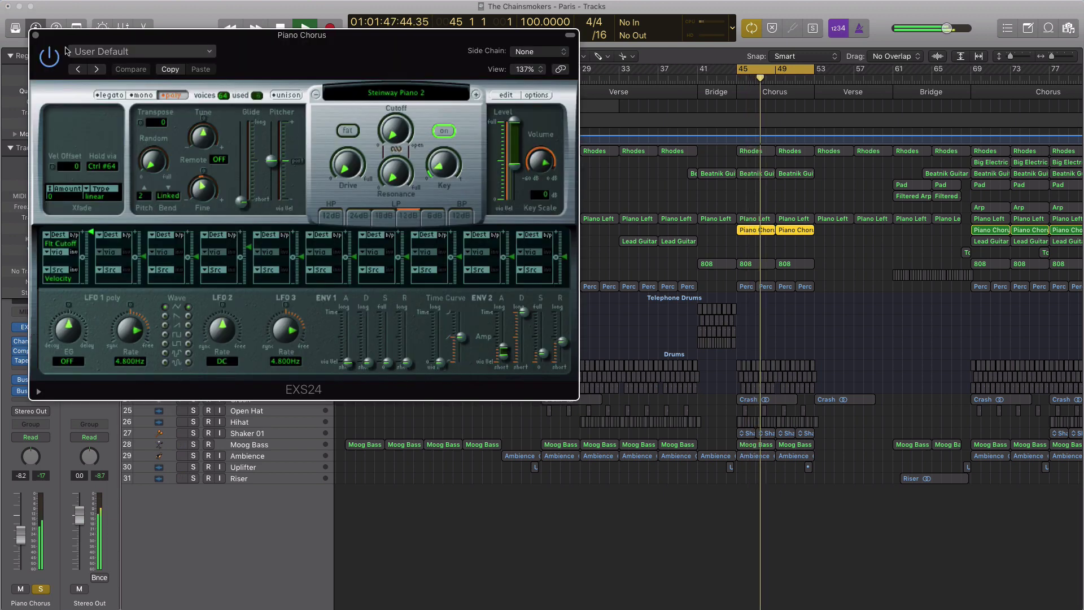
click(35, 35)
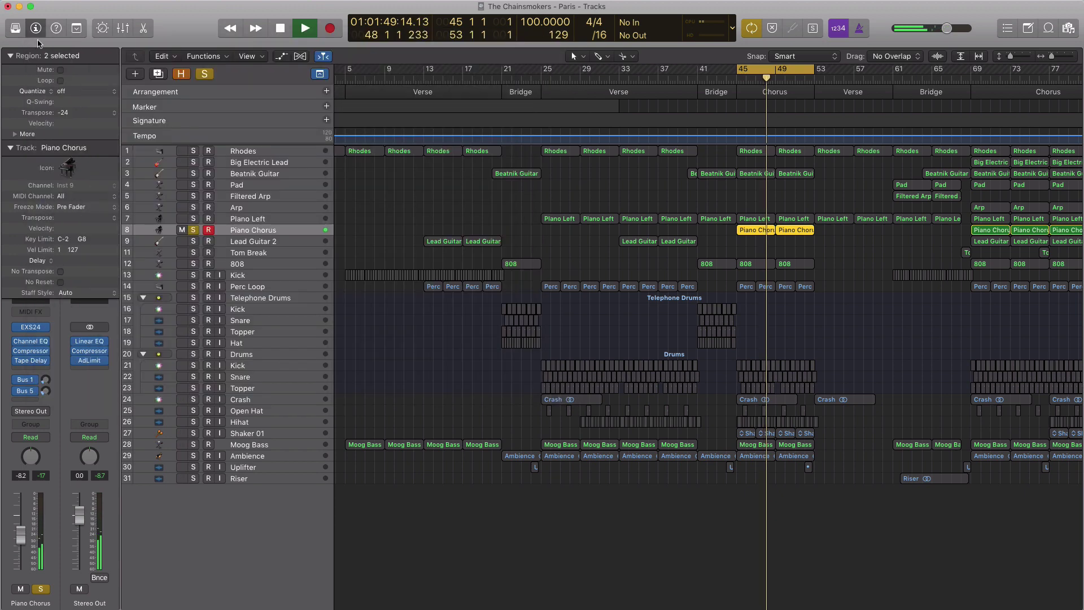
click(193, 230)
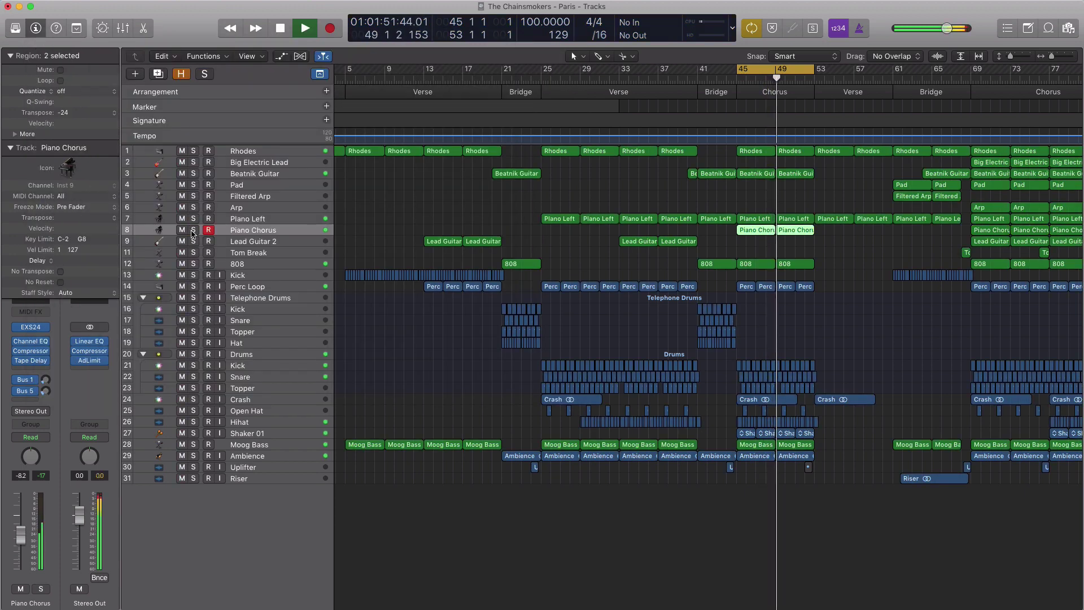
key(space)
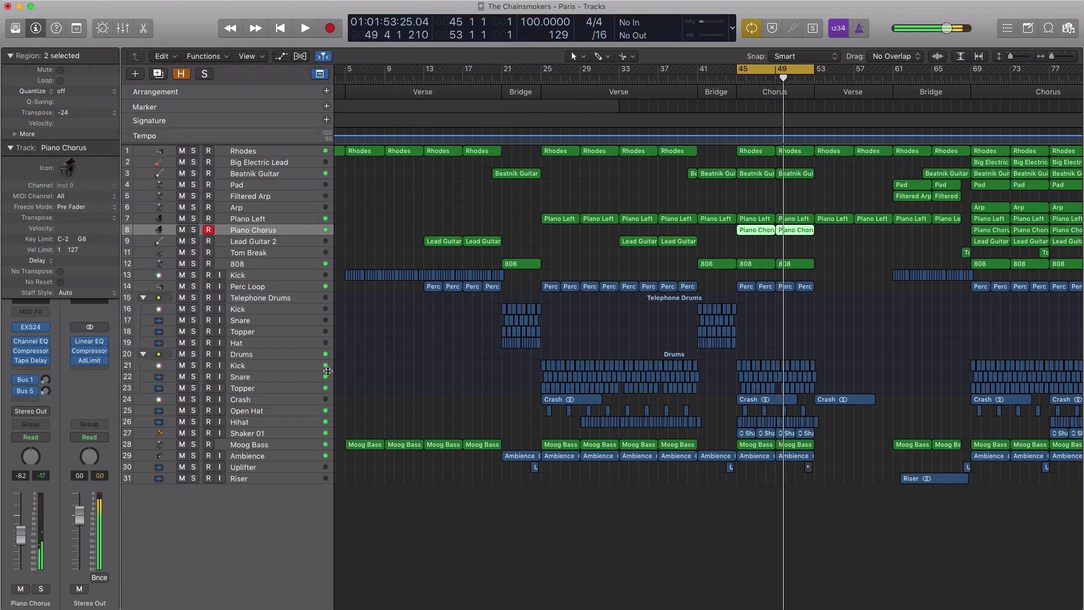
- Play the chorus with the Shaker 01 track soloed, and bring the other tracks back in
click(261, 434)
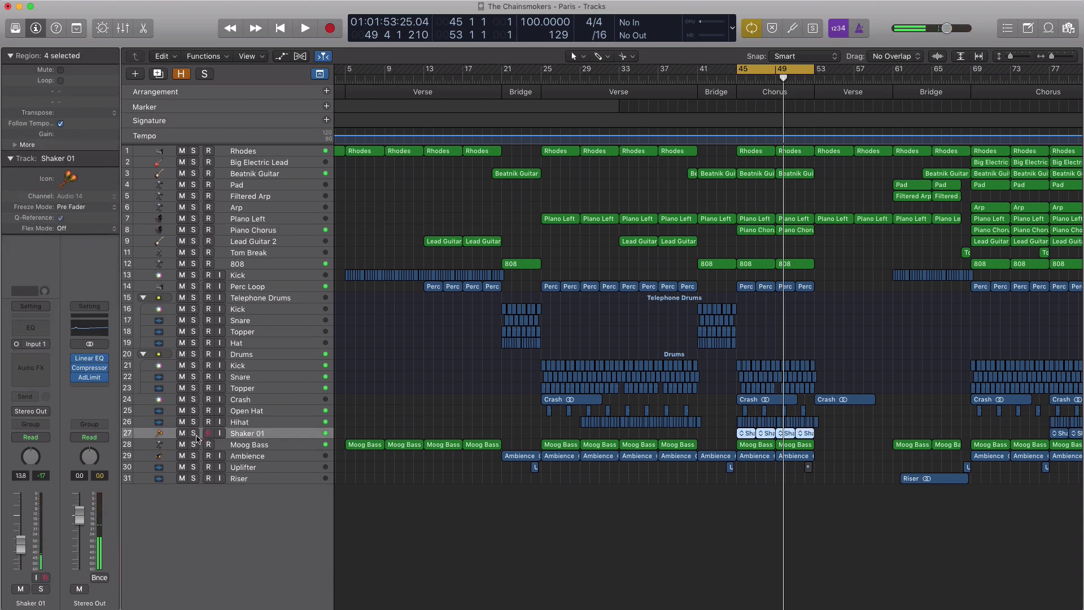
click(193, 433)
key(shift+space)
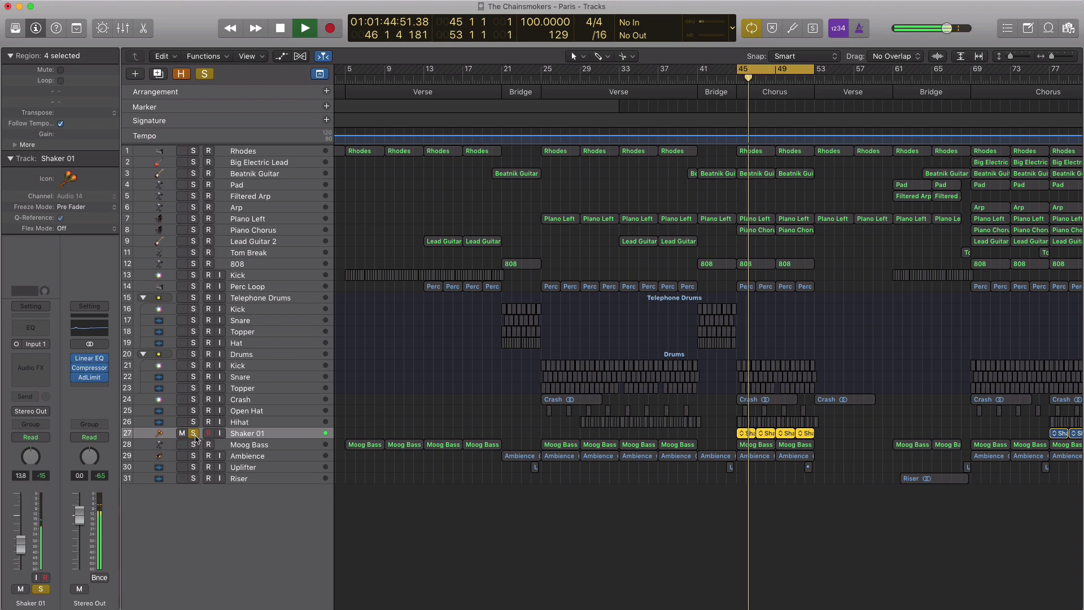
click(194, 434)
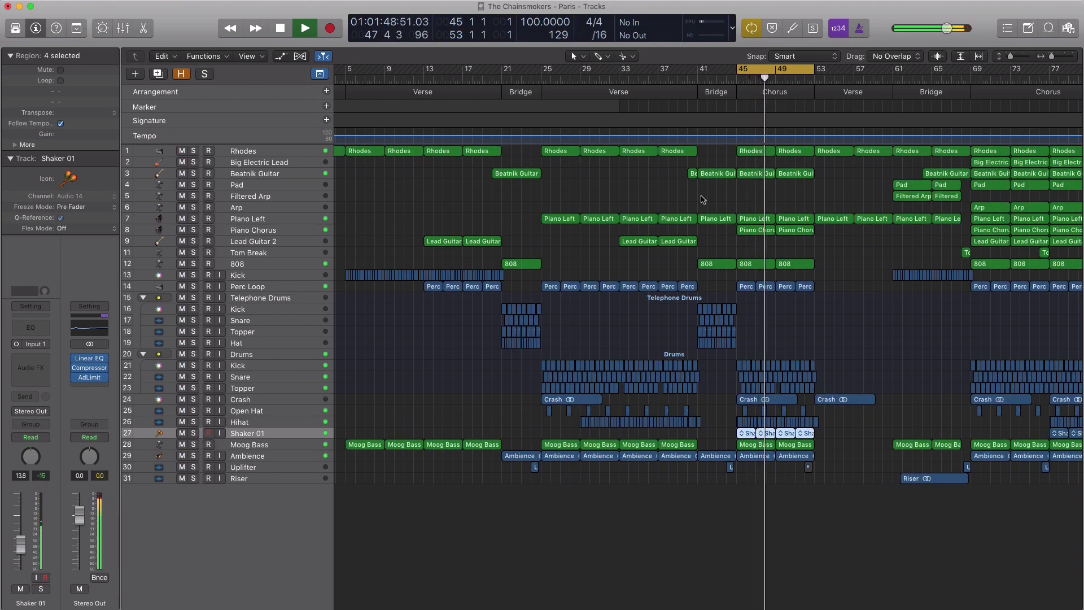
- Move the cycle range to the third verse, bars 53 to 61, and play it from its start
drag(781, 69, 859, 71)
scroll(864, 90, up, 3)
key(space)
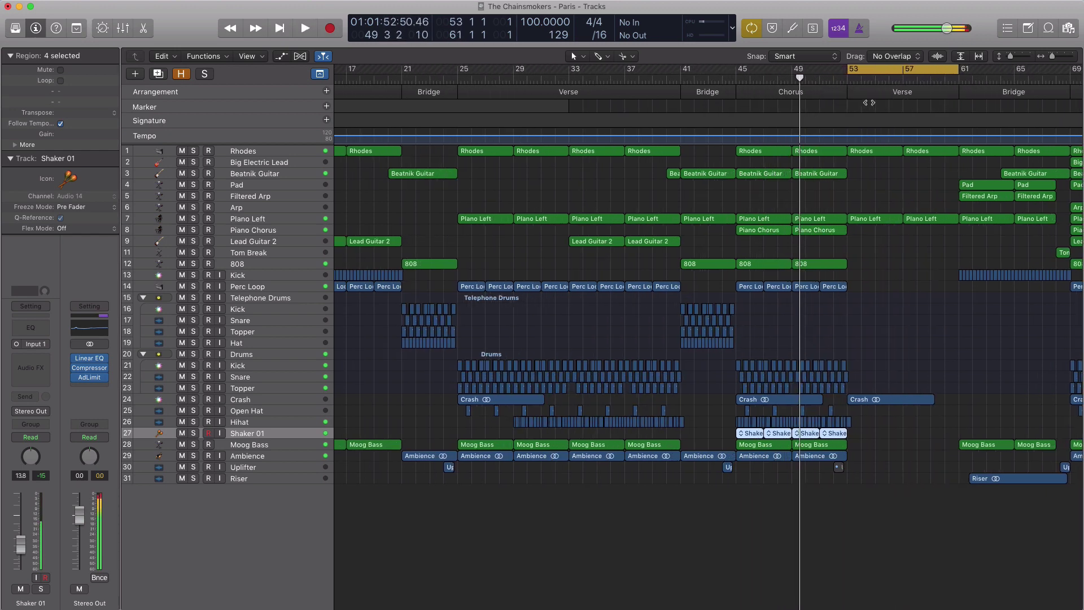
scroll(813, 86, right, 2)
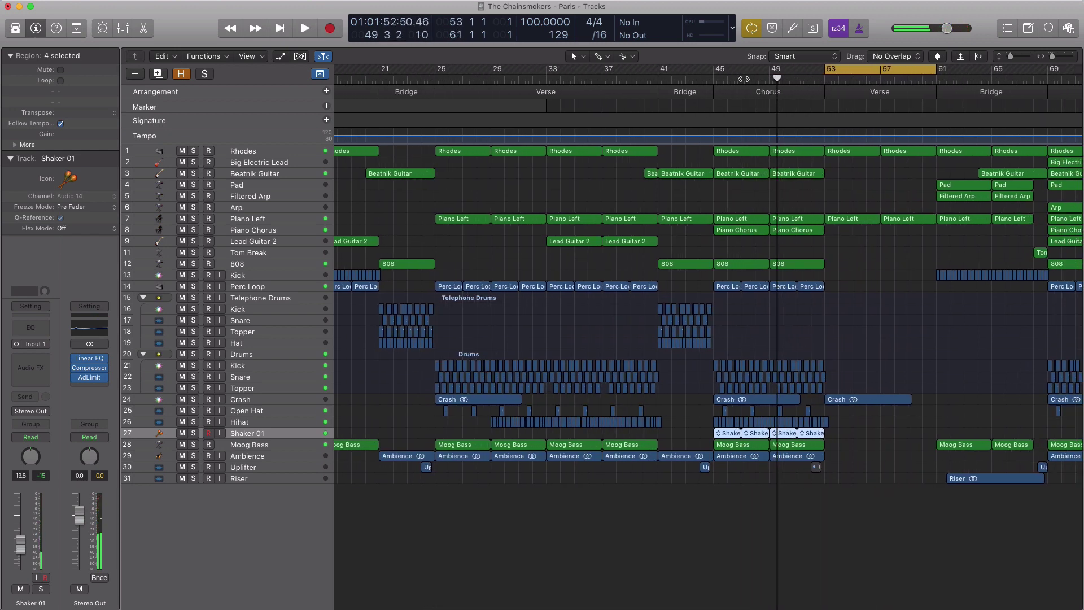
scroll(745, 79, up, 2)
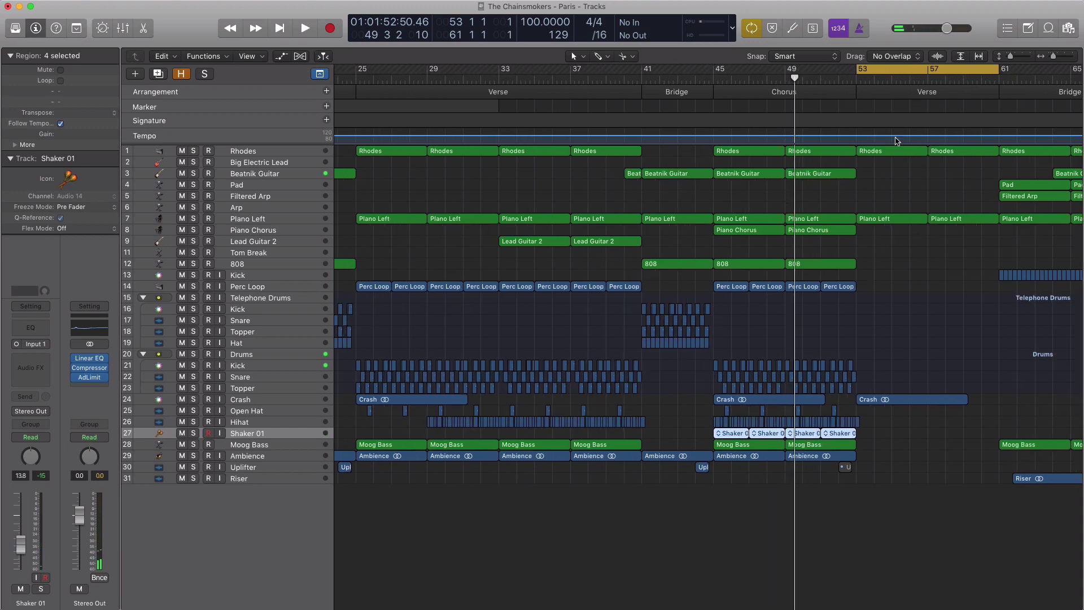
key(space)
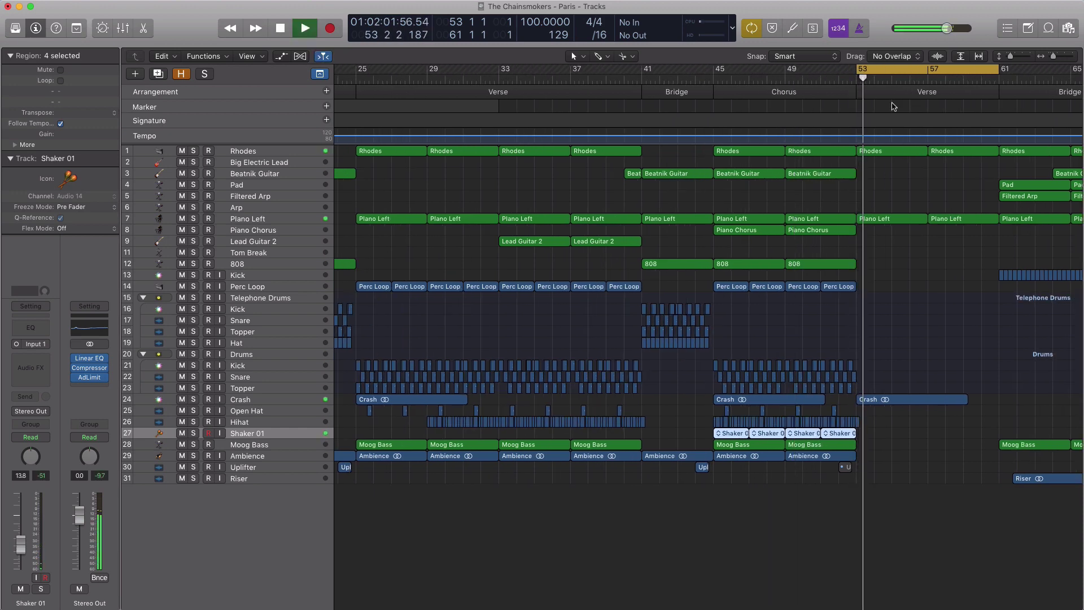
- Move the cycle range to the third bridge, shorten it to bars 61 to 65, and play it
scroll(894, 107, down, 1)
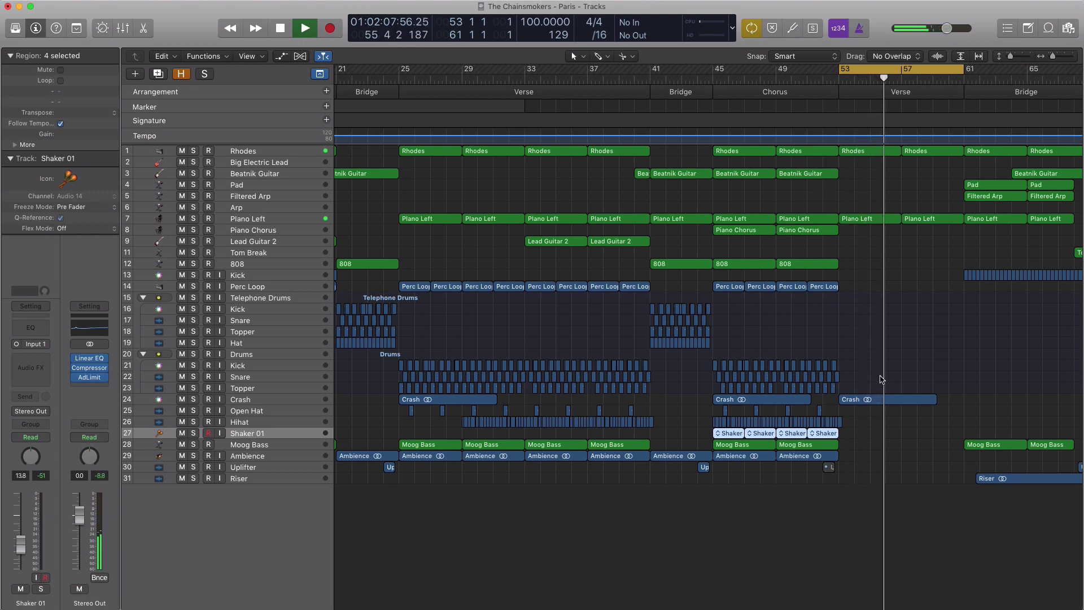
scroll(884, 378, down, 2)
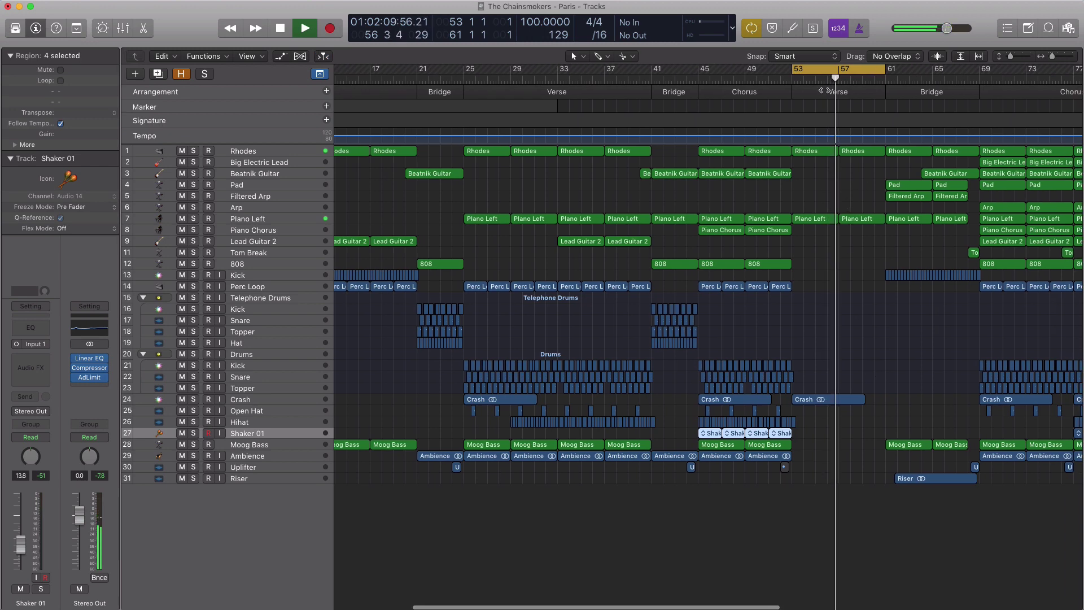
drag(830, 74, 923, 74)
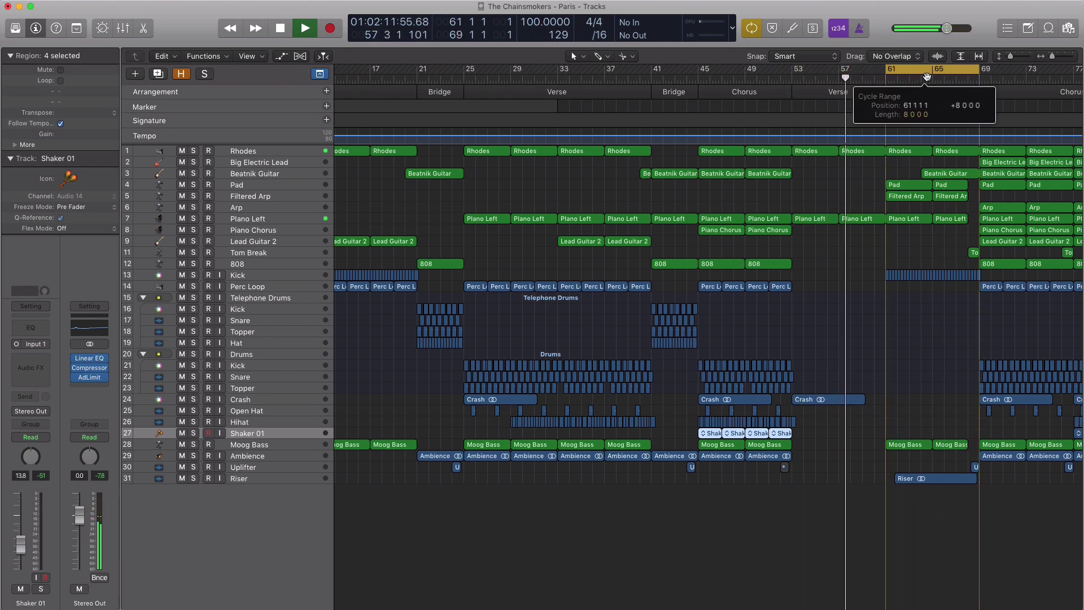
scroll(854, 205, down, 2)
scroll(853, 205, down, 2)
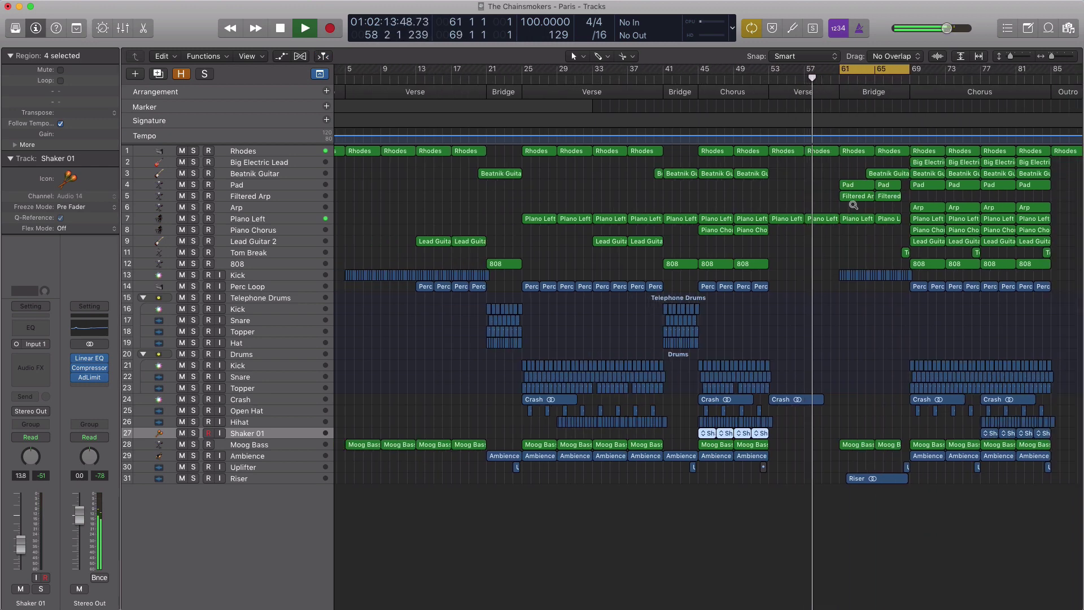
scroll(854, 205, right, 5)
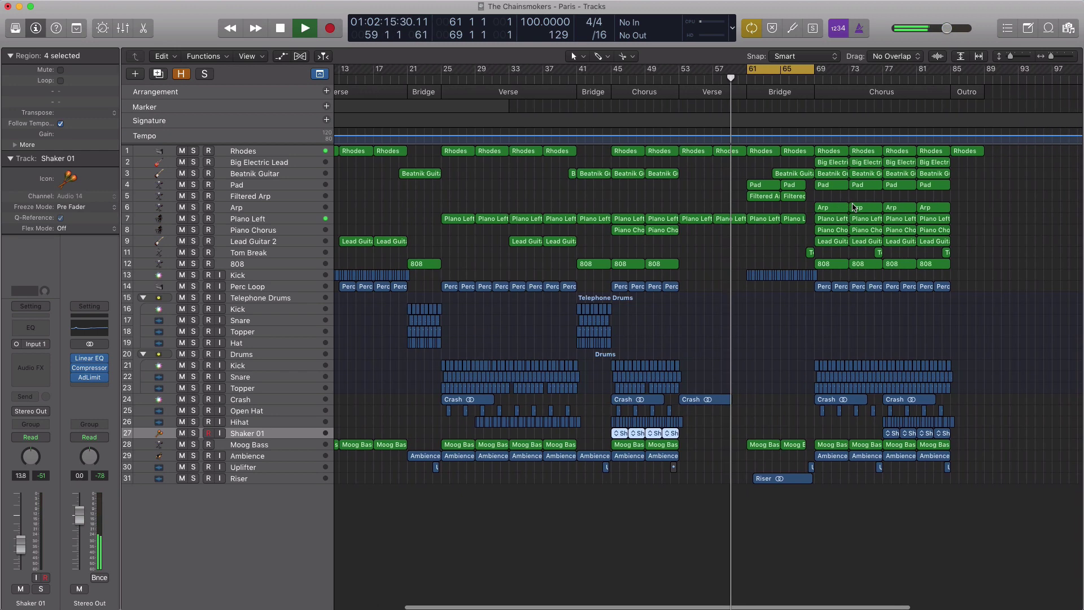
click(747, 70)
drag(743, 70, 773, 70)
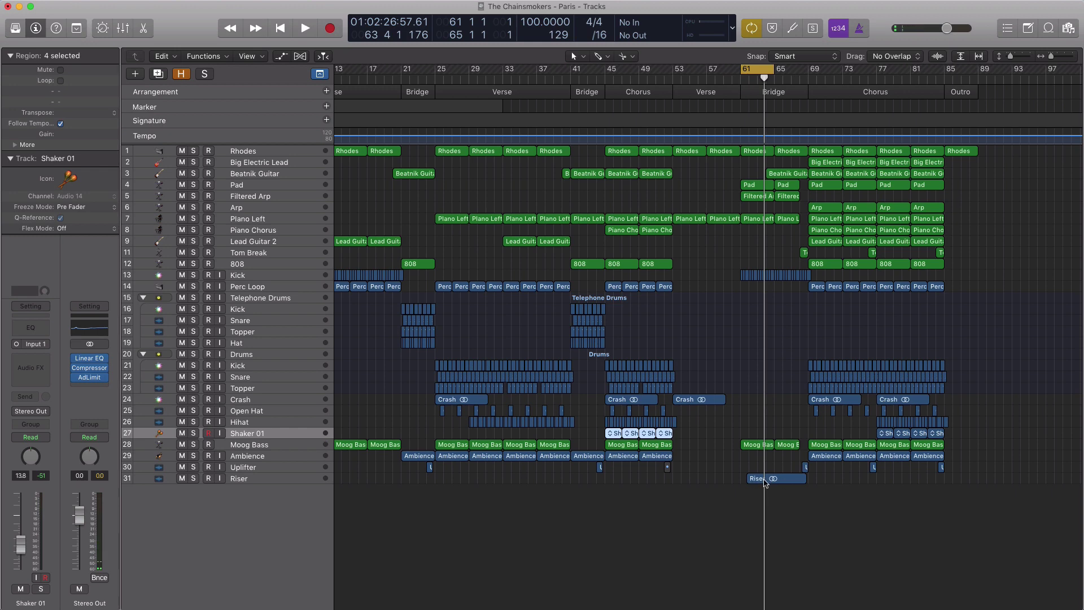
- Inspect the ES2 instrument on the Filtered Arp track, close its window and resume playback
click(758, 197)
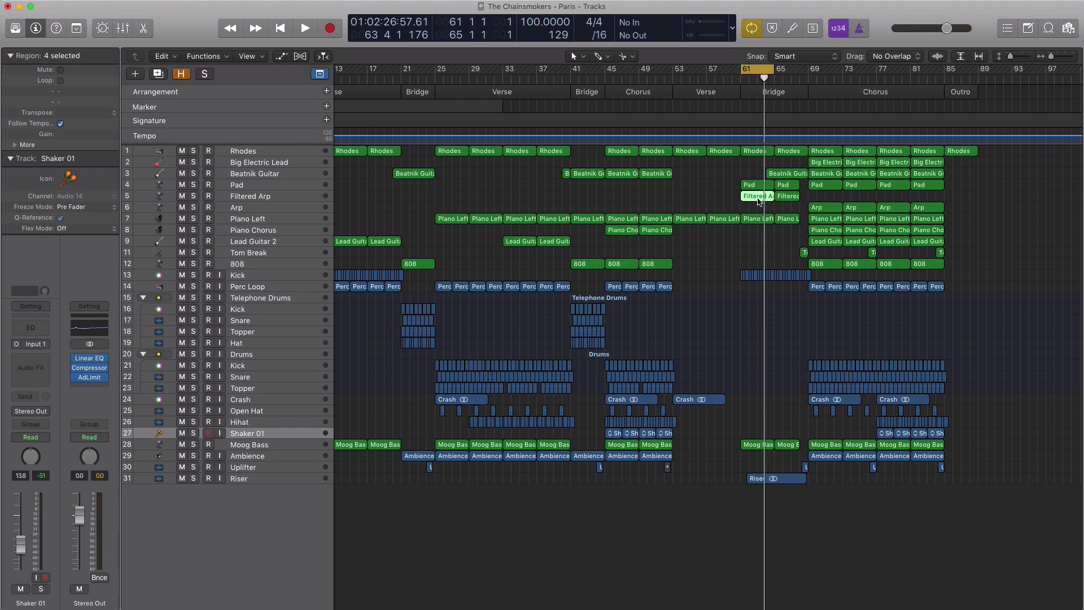
click(295, 198)
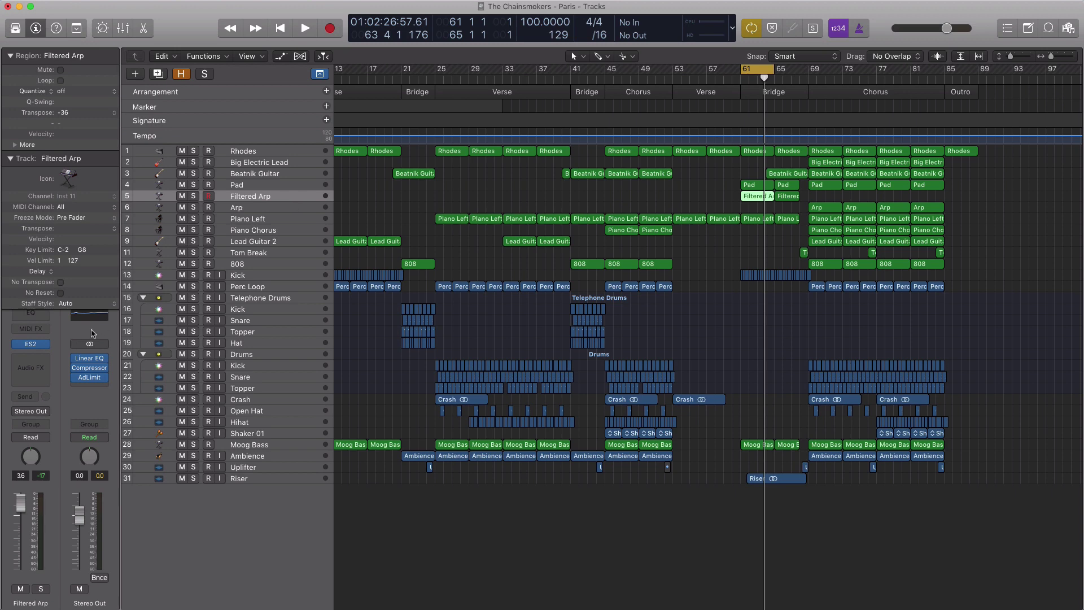
click(31, 344)
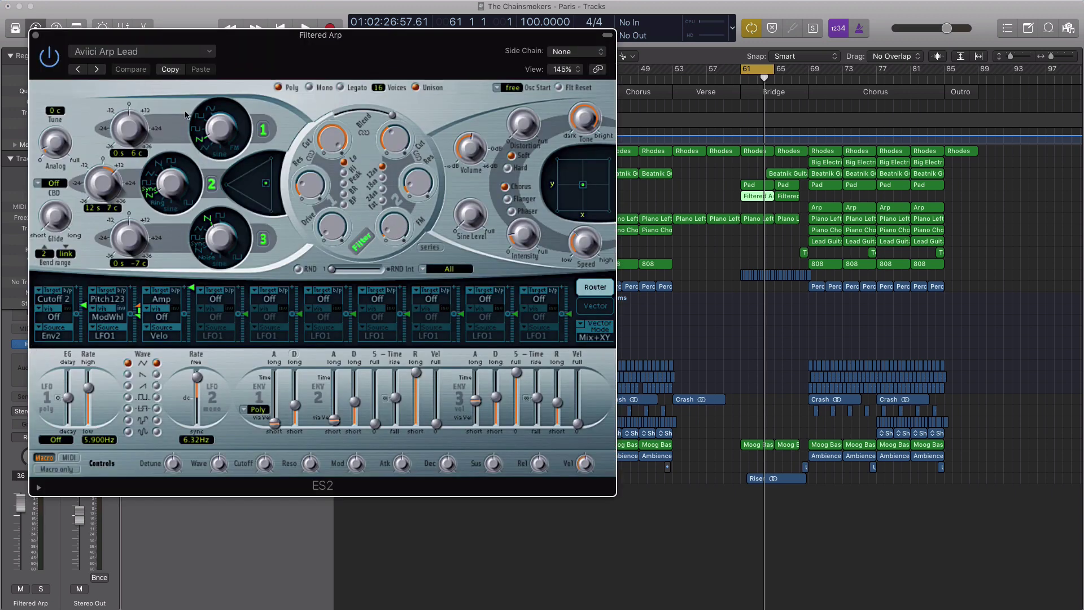
click(35, 35)
key(space)
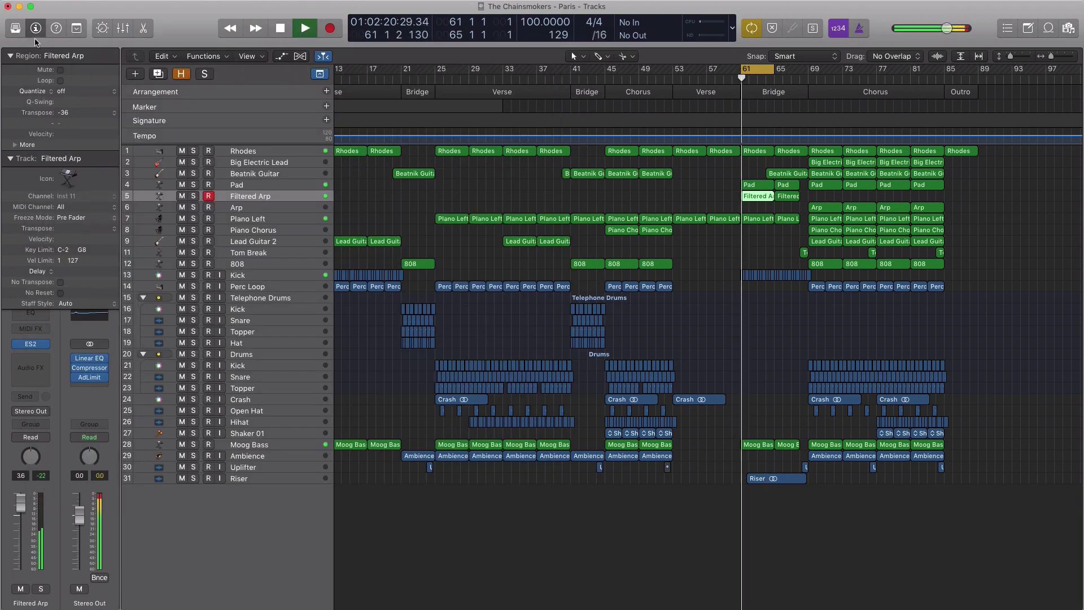
- Compare the Filtered Arp track soloed and unsoloed within the playing bridge loop
click(194, 197)
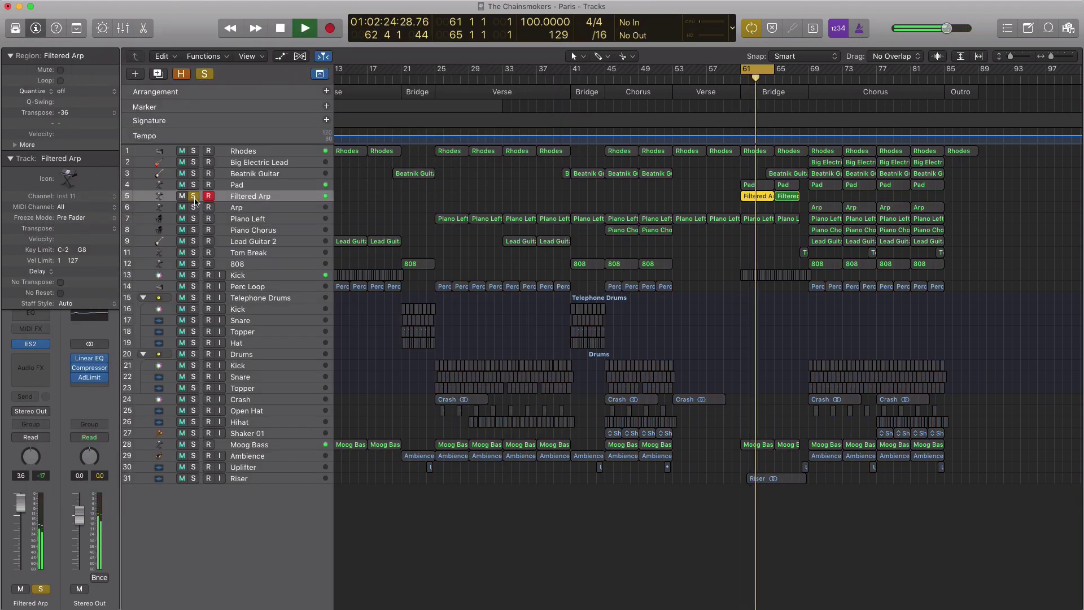
click(194, 199)
click(194, 199)
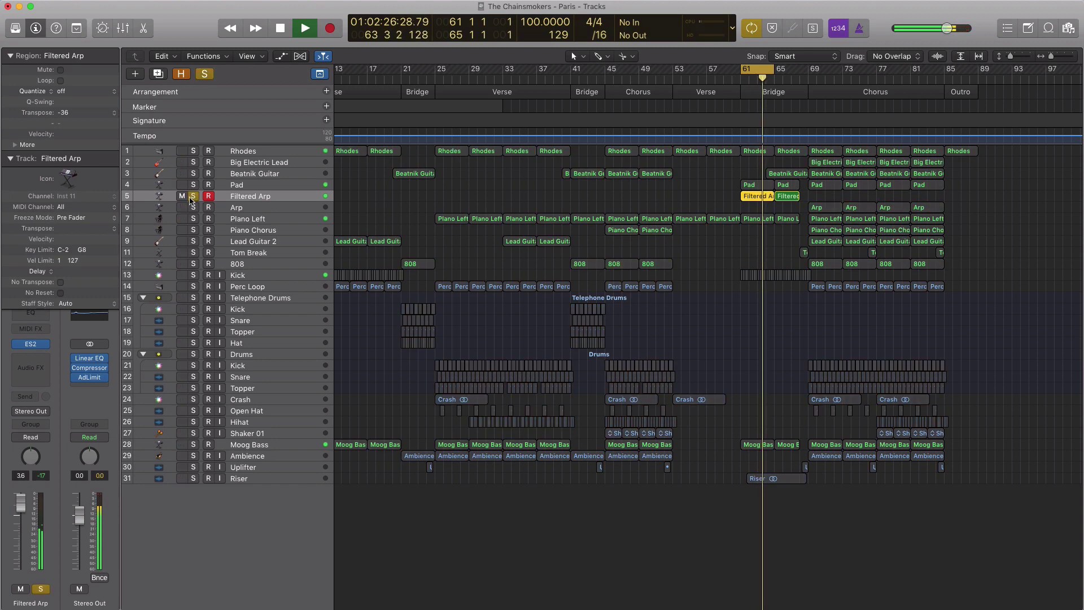
click(193, 198)
- Solo the Pad track in the bridge loop and inspect its ES2 instrument settings
click(193, 186)
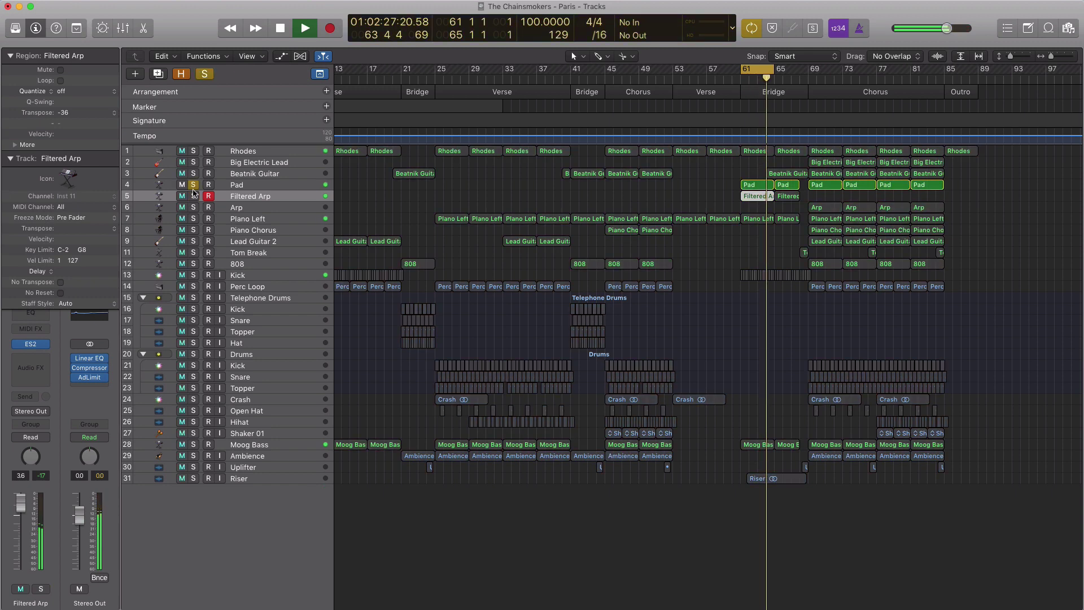
click(256, 186)
click(30, 344)
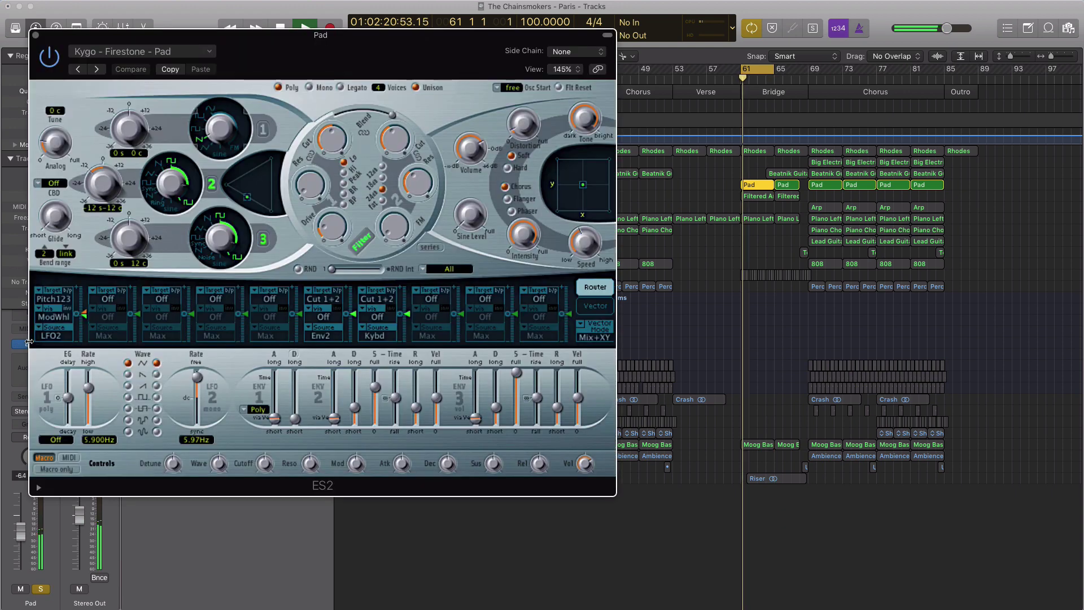
click(35, 35)
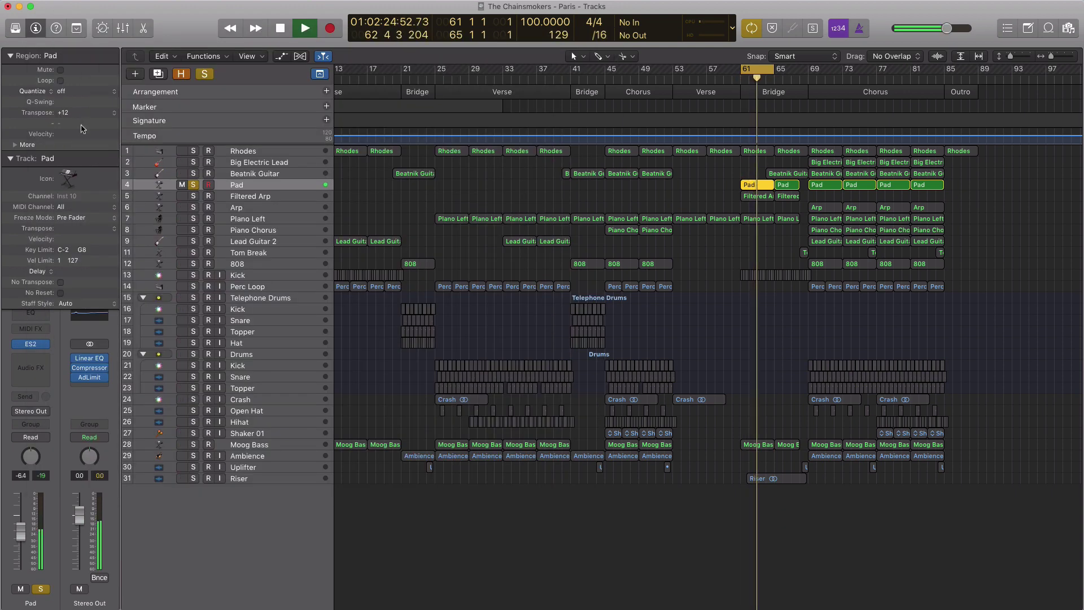
click(33, 344)
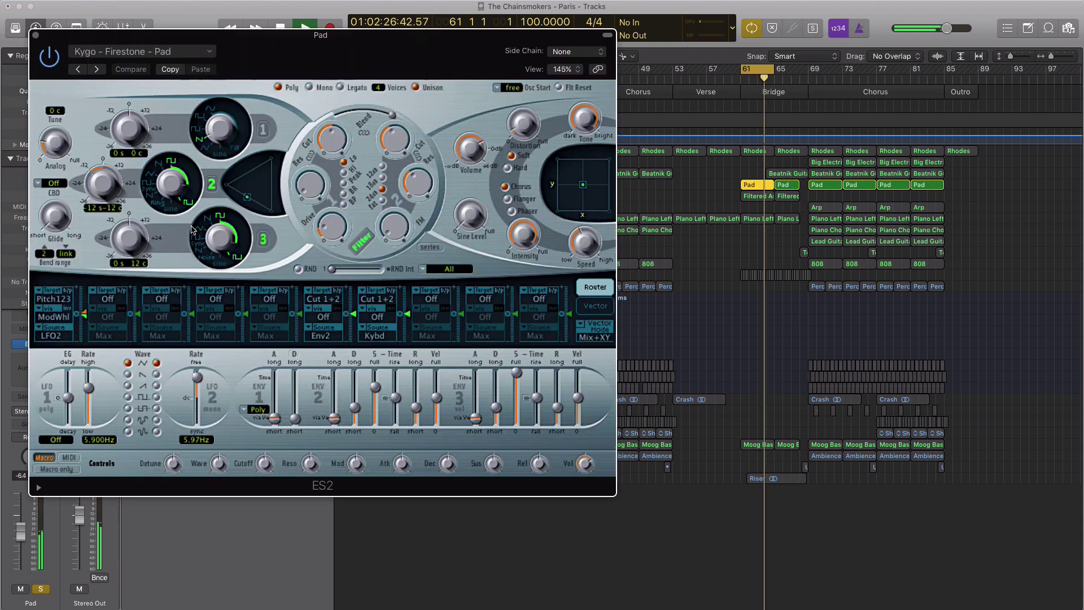
- Close the Pad's ES2 window, inspect the ES2 settings of the Filtered Arp track and close that window too
drag(289, 71, 363, 86)
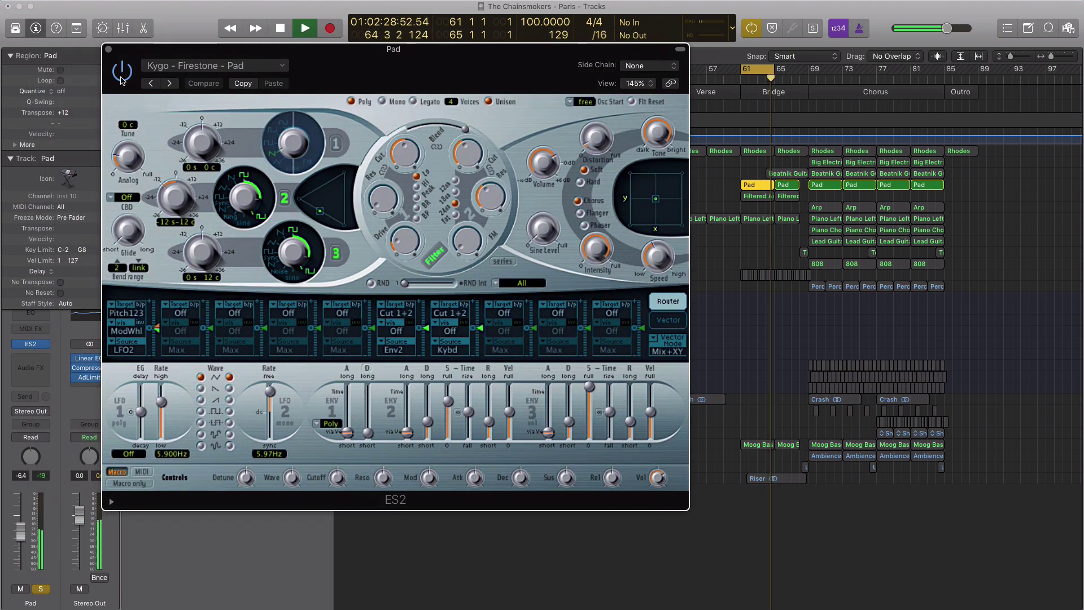
click(109, 49)
click(147, 196)
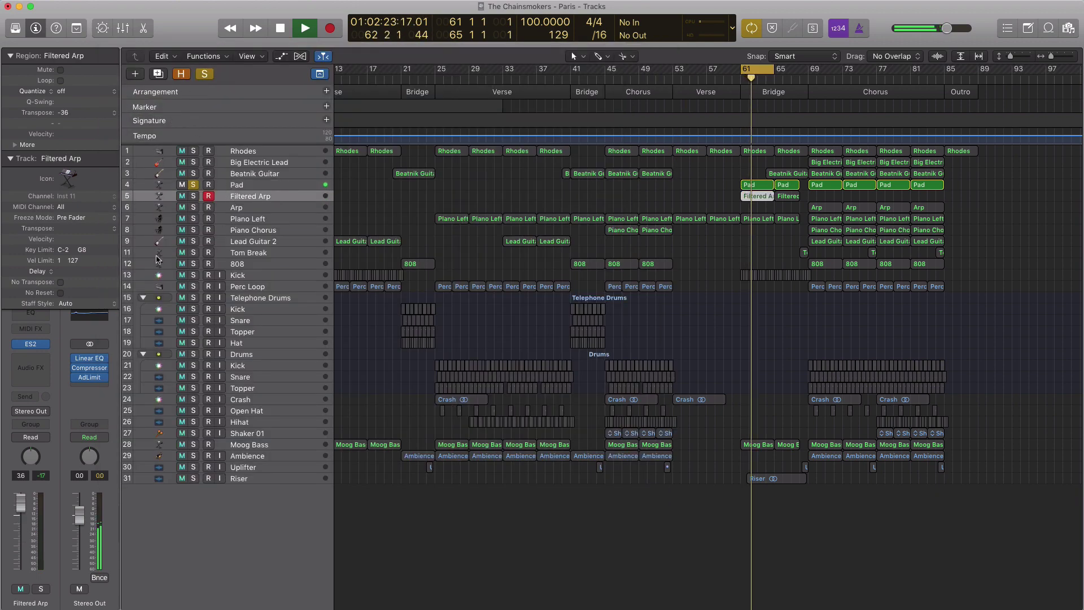
click(45, 346)
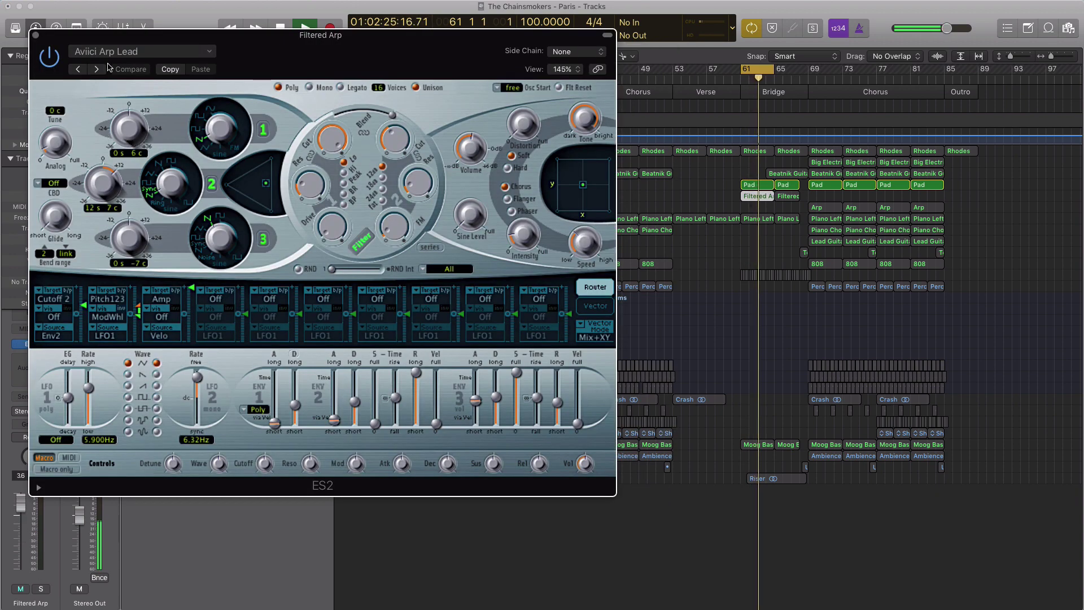
click(35, 35)
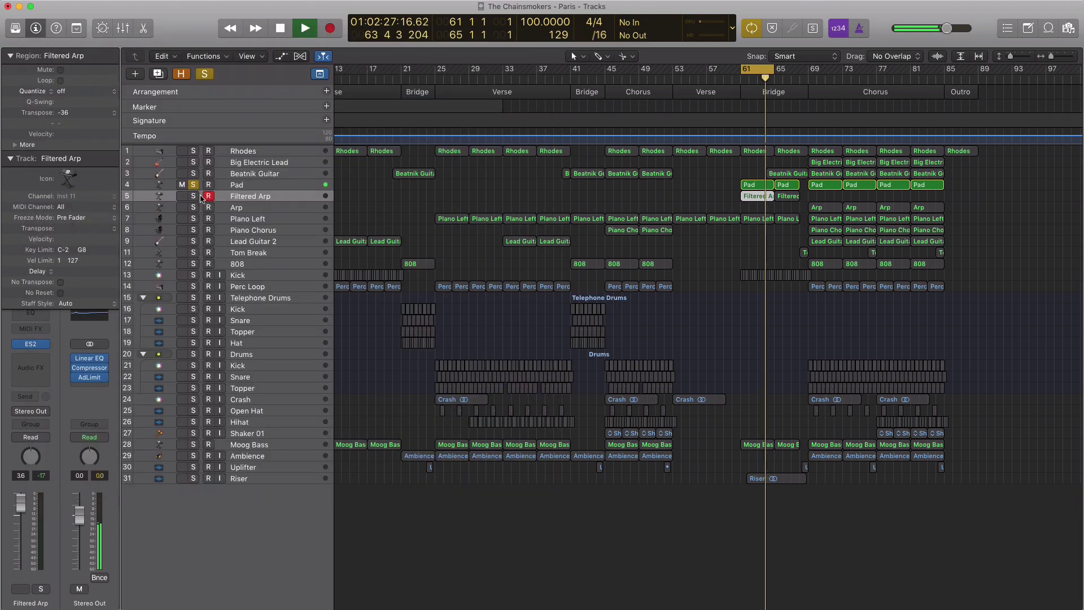
- Play Filtered Arp soloed together with Pad, and turn off the cycle and all solos to continue into the last chorus
click(193, 196)
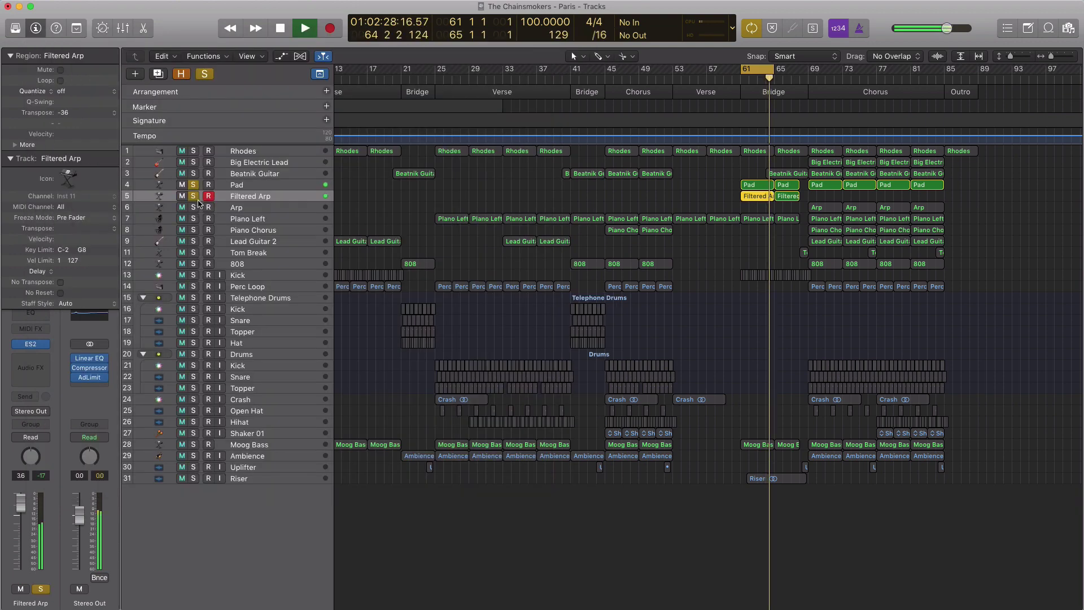
click(765, 70)
click(767, 82)
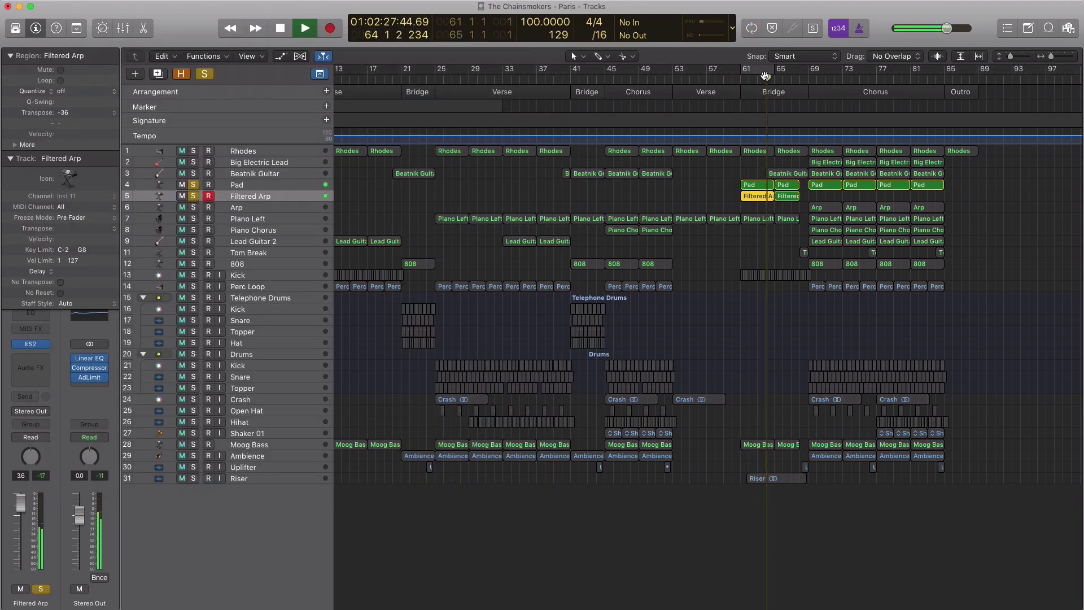
click(194, 198)
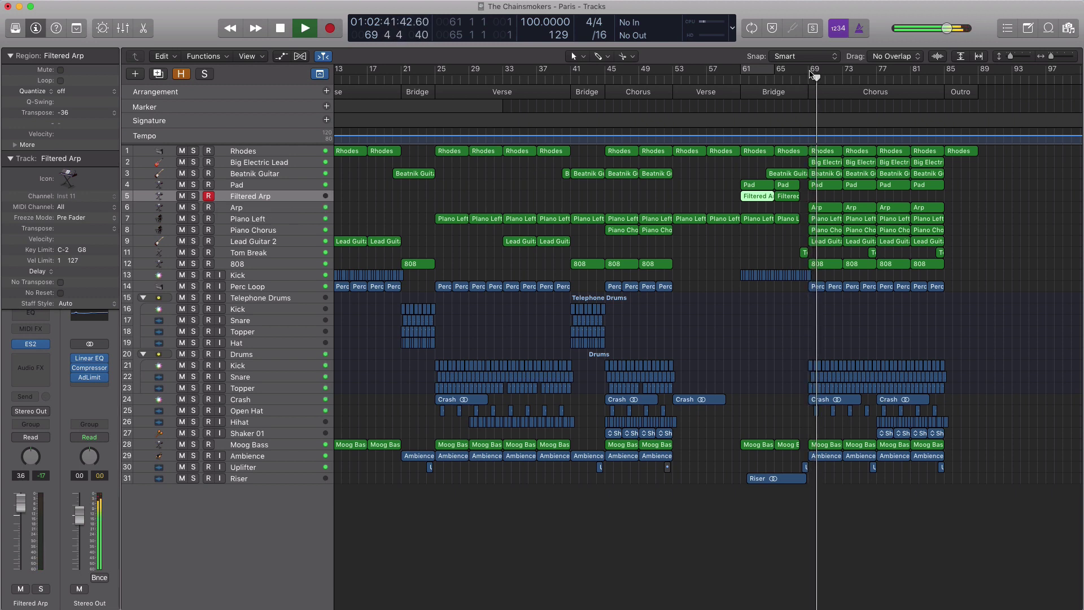
- Set the cycle range over the last chorus, bars 69 to 85, and play Big Electric Lead soloed
drag(810, 71, 942, 80)
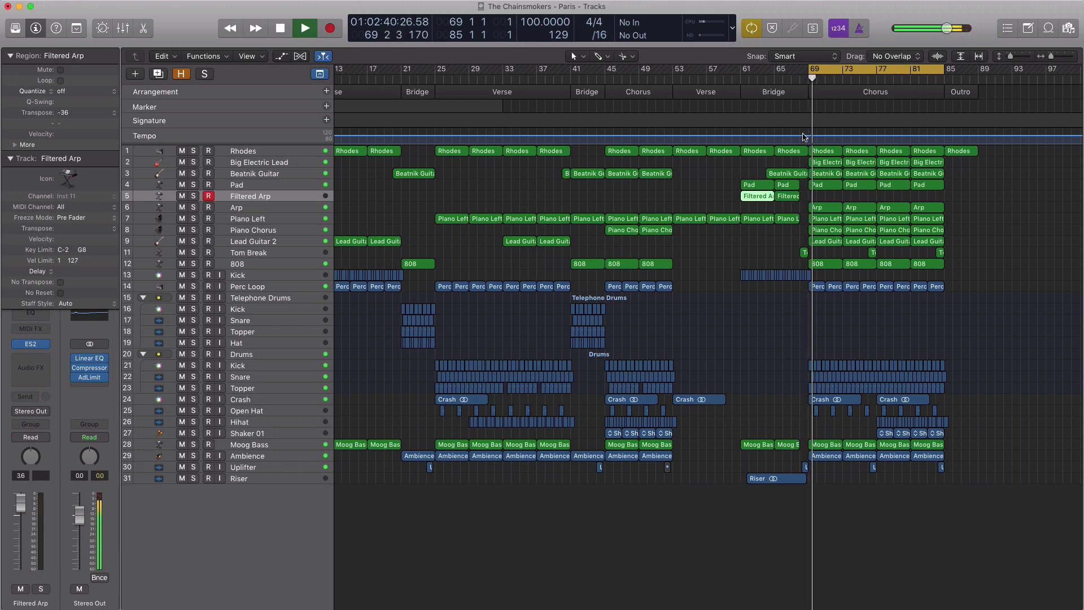
key(space)
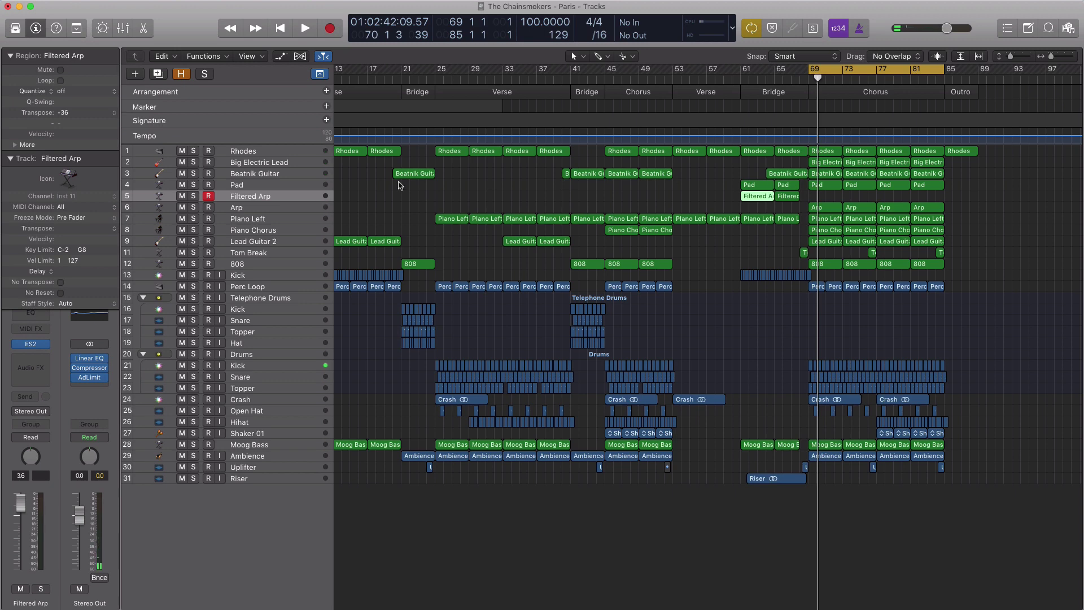
click(243, 166)
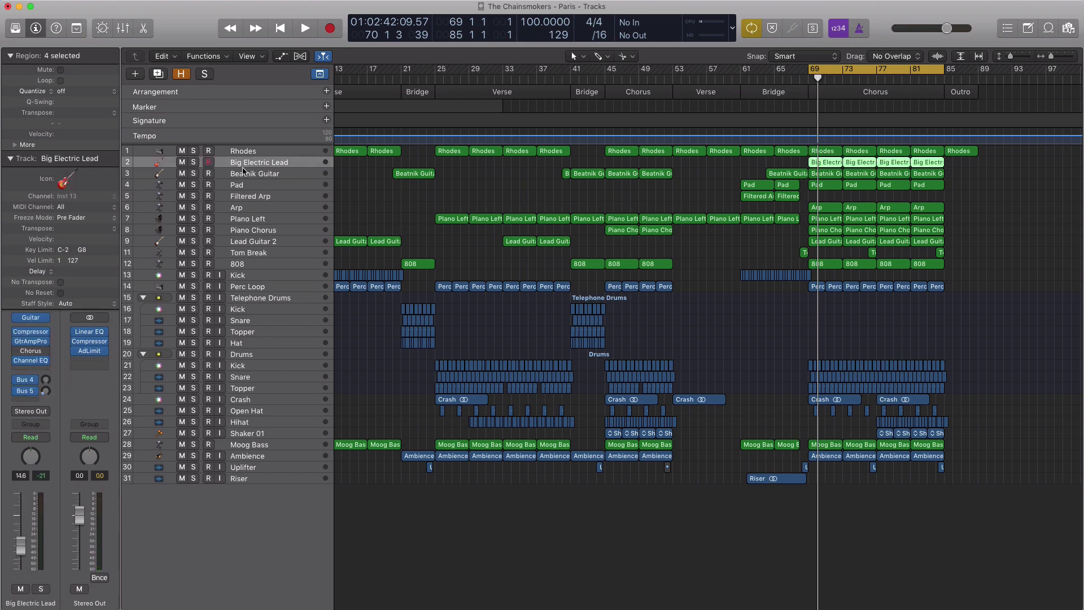
click(193, 163)
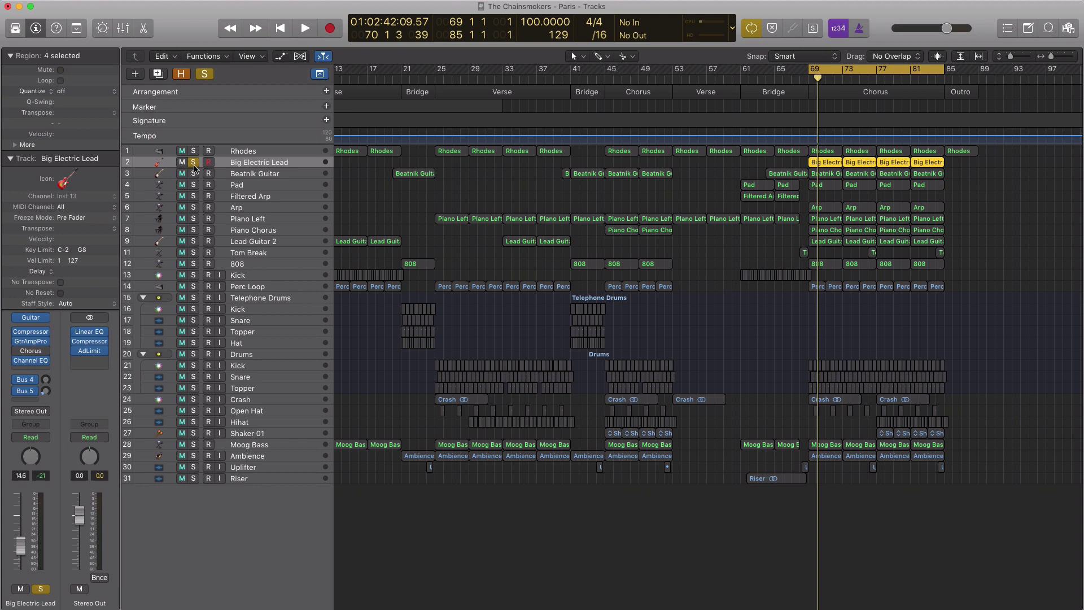
key(space)
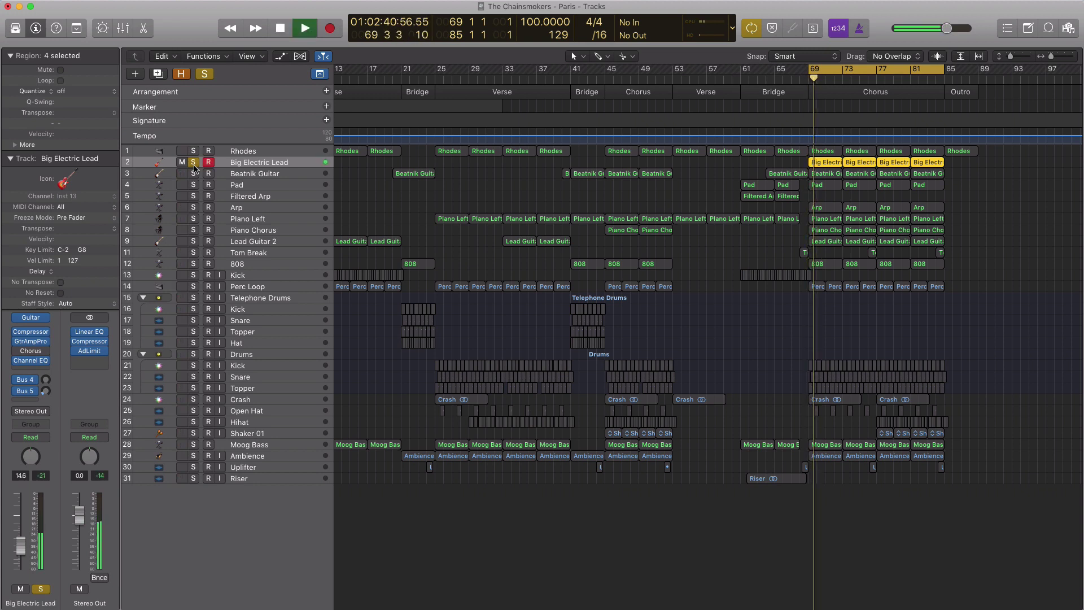
- Add Beatnik Guitar, Pad, Arp, Piano Left, Piano Chorus, Lead Guitar 2 and Tom Break to the solo one by one during playback
click(193, 174)
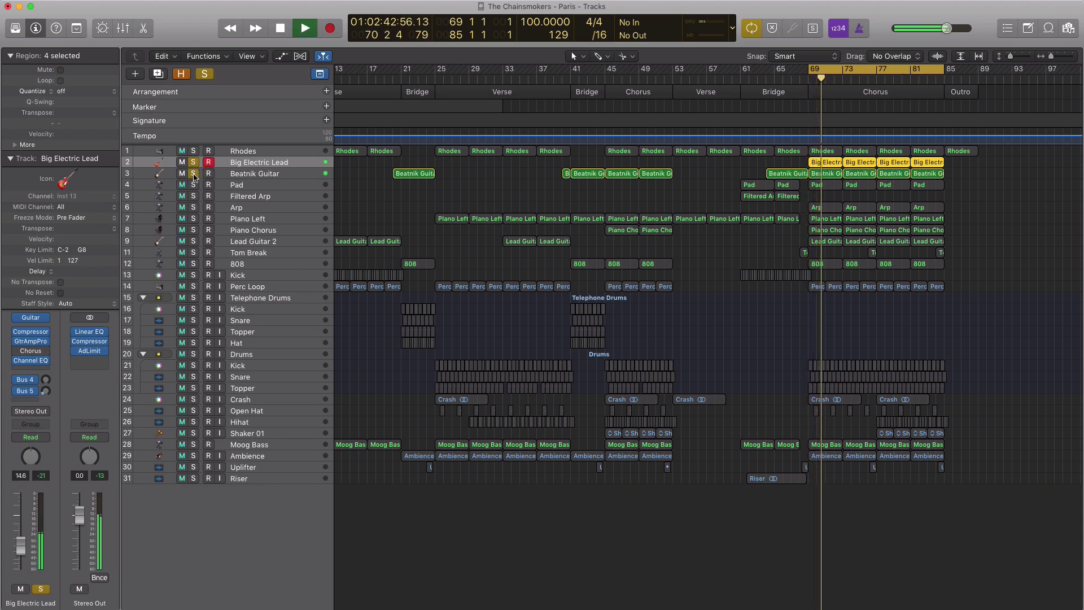
click(193, 186)
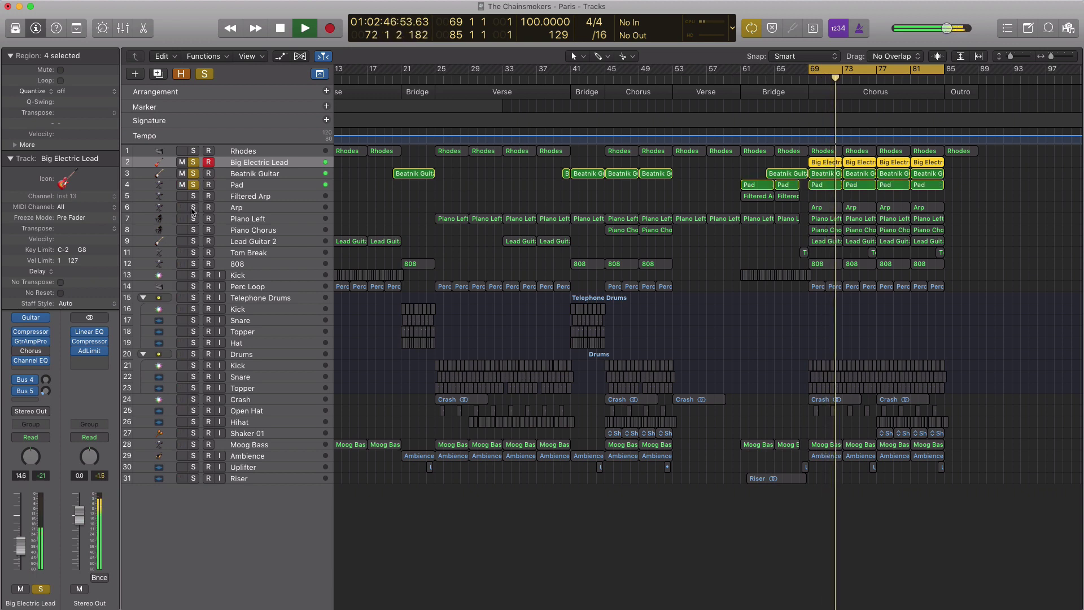
click(192, 208)
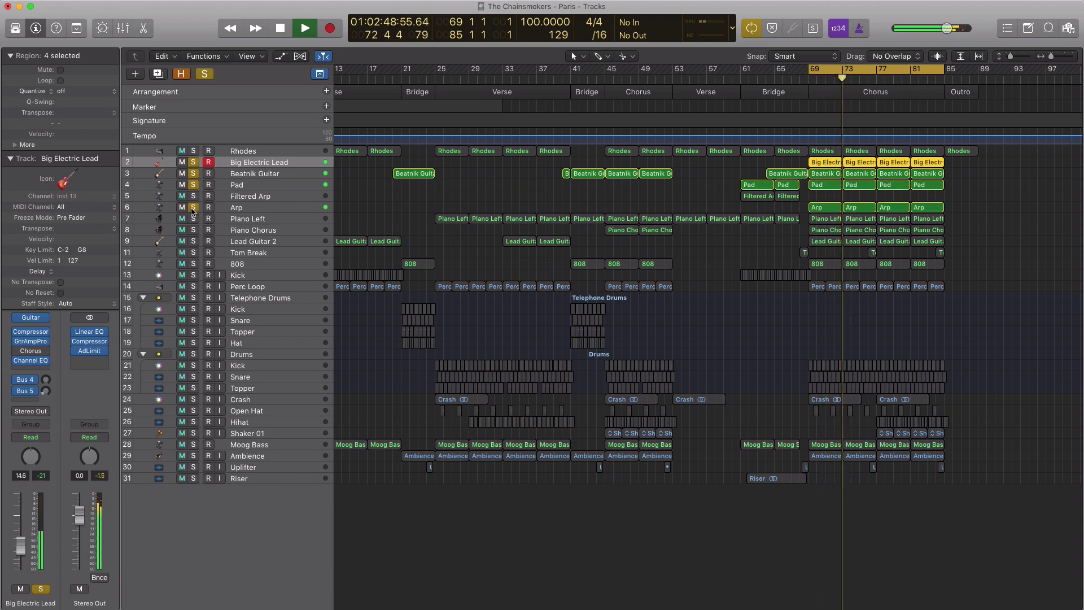
click(194, 219)
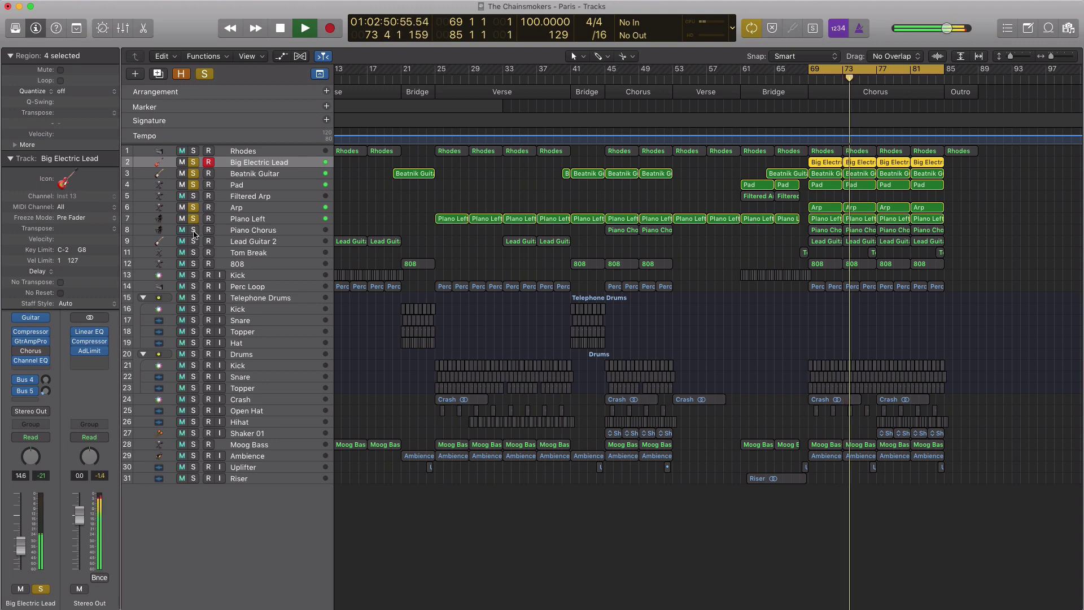
click(193, 231)
click(192, 241)
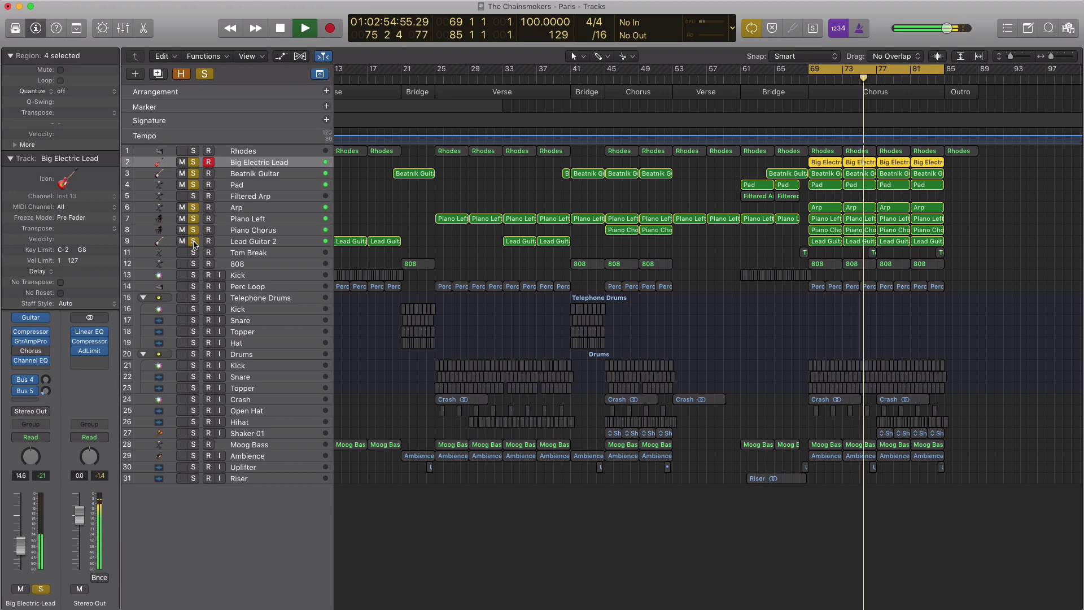
click(193, 253)
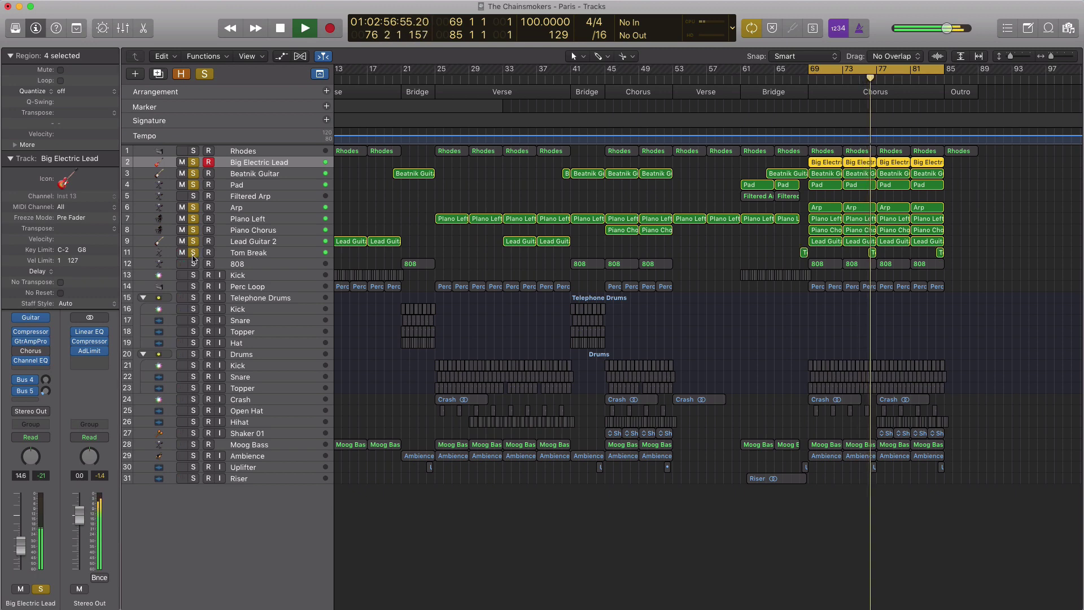
- Clear all solos and play the full mix with the cycle range on the last chorus's second half, bars 77 to 85
alt+click(192, 255)
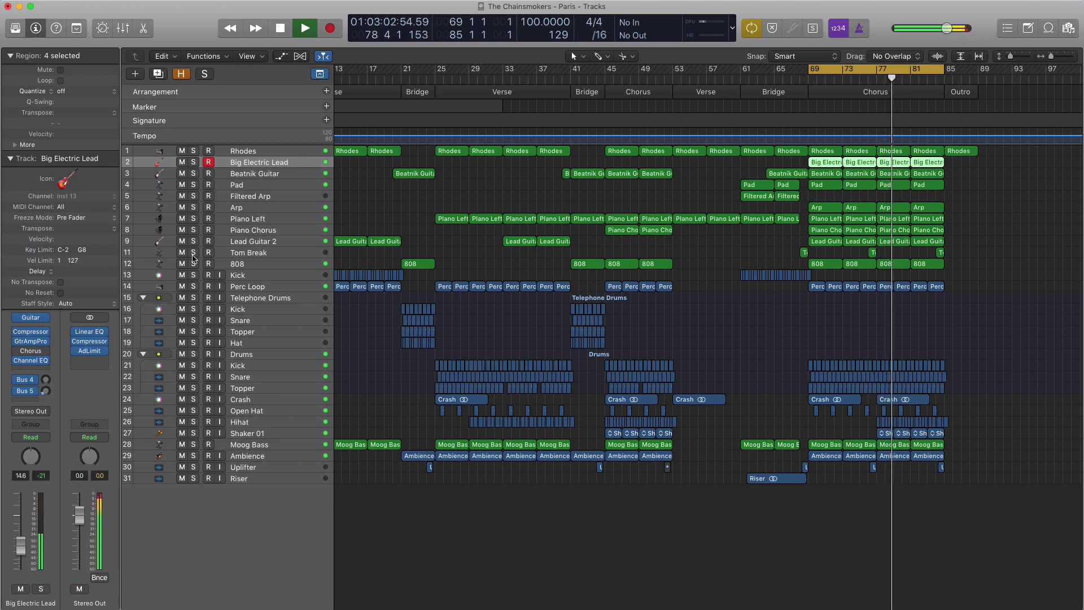
click(874, 74)
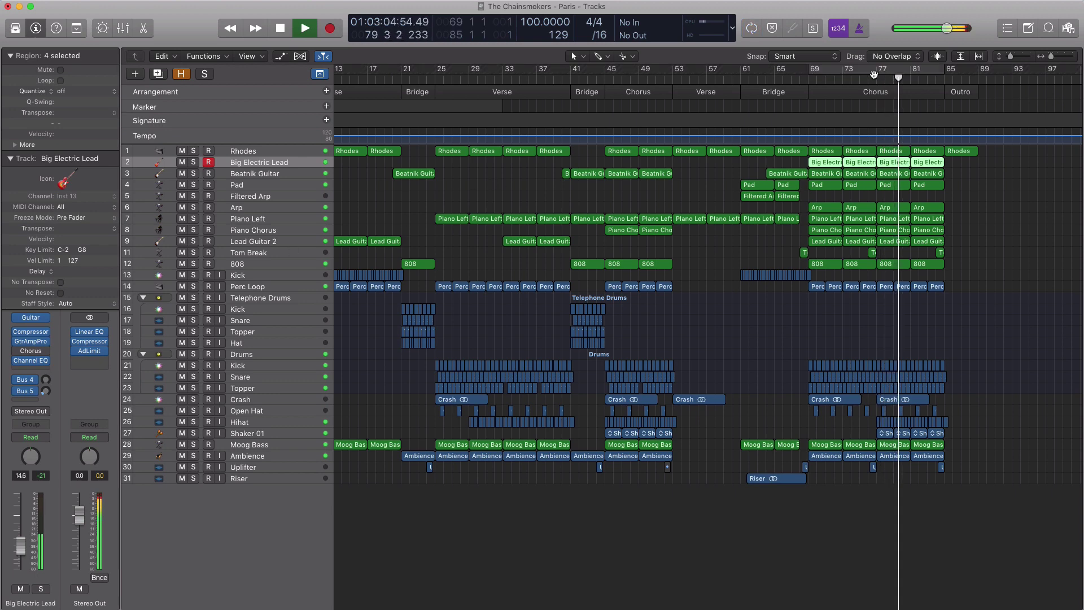
drag(874, 74, 940, 79)
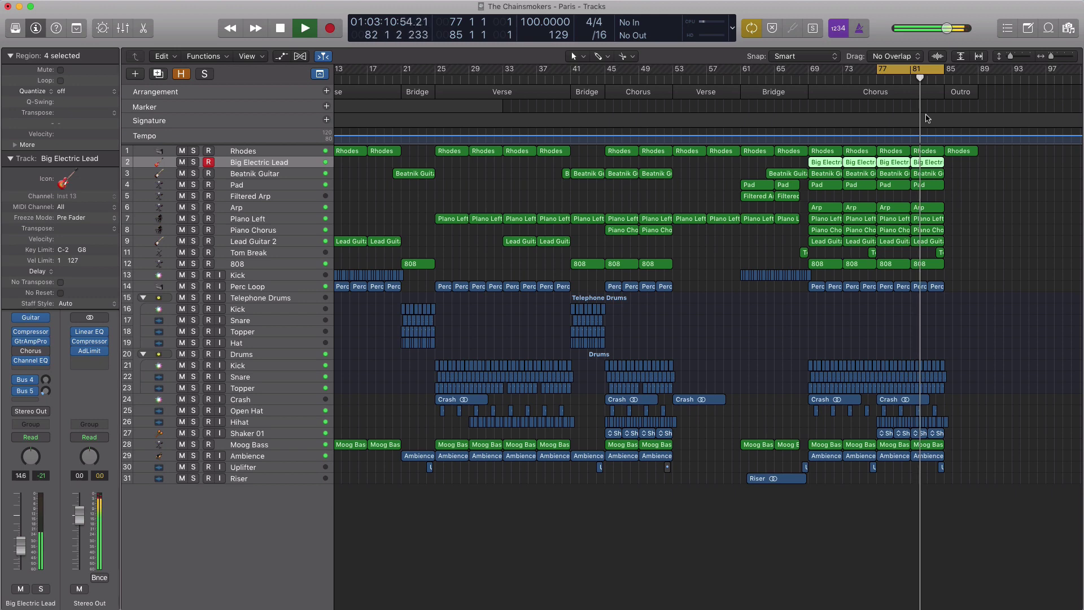
key(space)
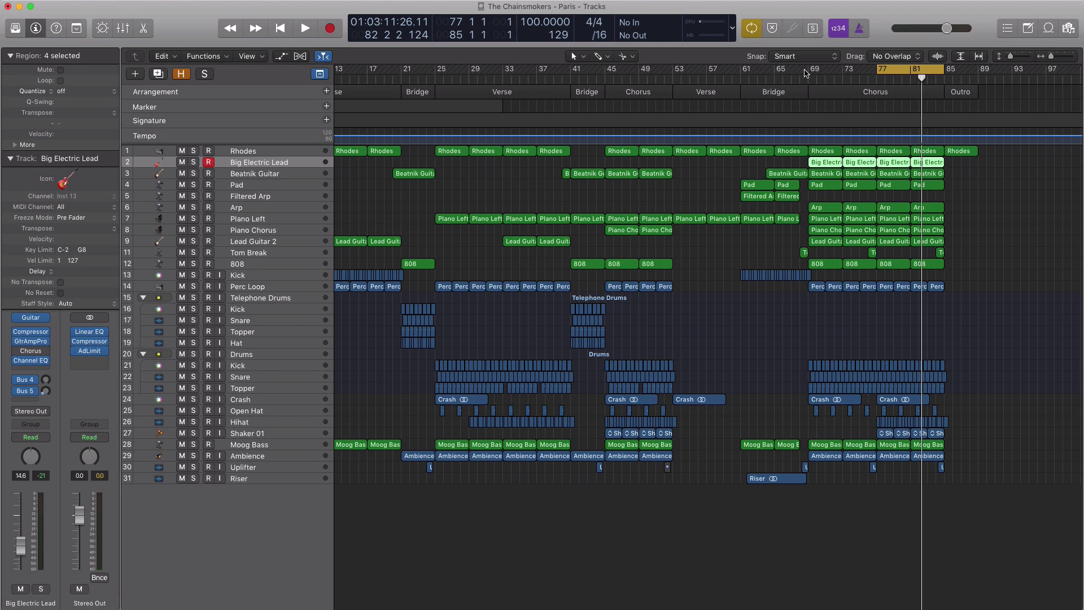
- Set the cycle range to bar 68 before the last chorus and play the Tom Break track soloed
drag(806, 72, 793, 118)
scroll(725, 265, up, 3)
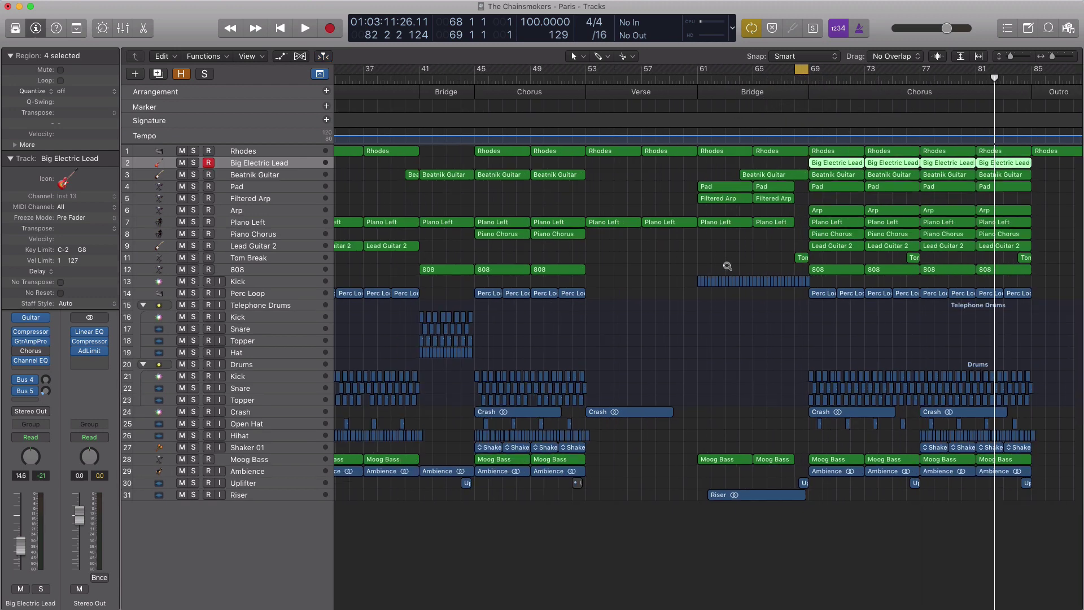
scroll(727, 266, up, 3)
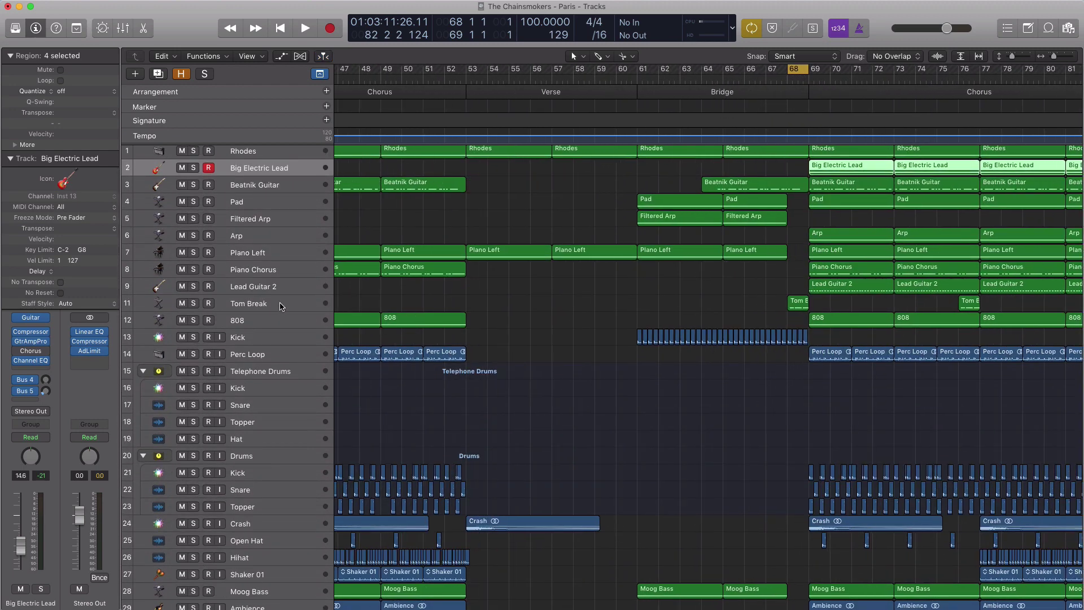
click(281, 307)
click(194, 305)
key(space)
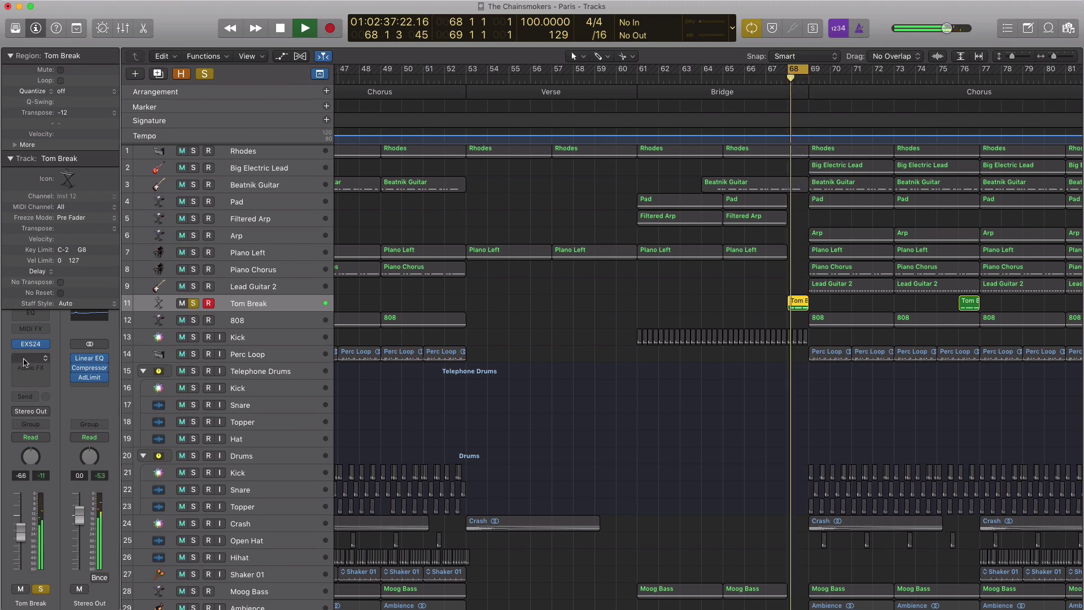
key(space)
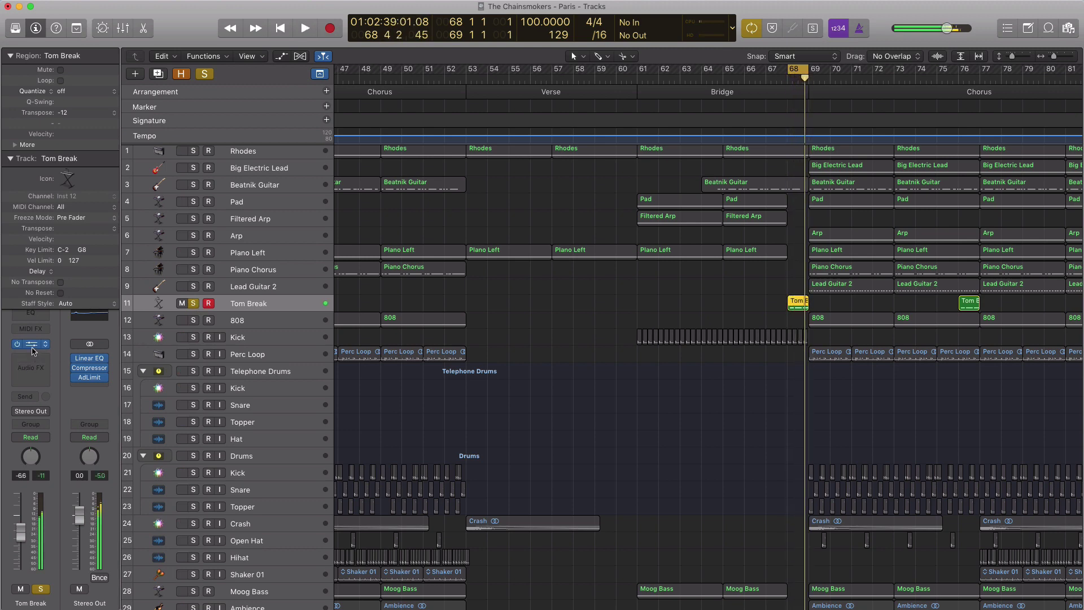
- Inspect the EXS24 instrument on the Tom Break track, close its window and unsolo the track
click(32, 347)
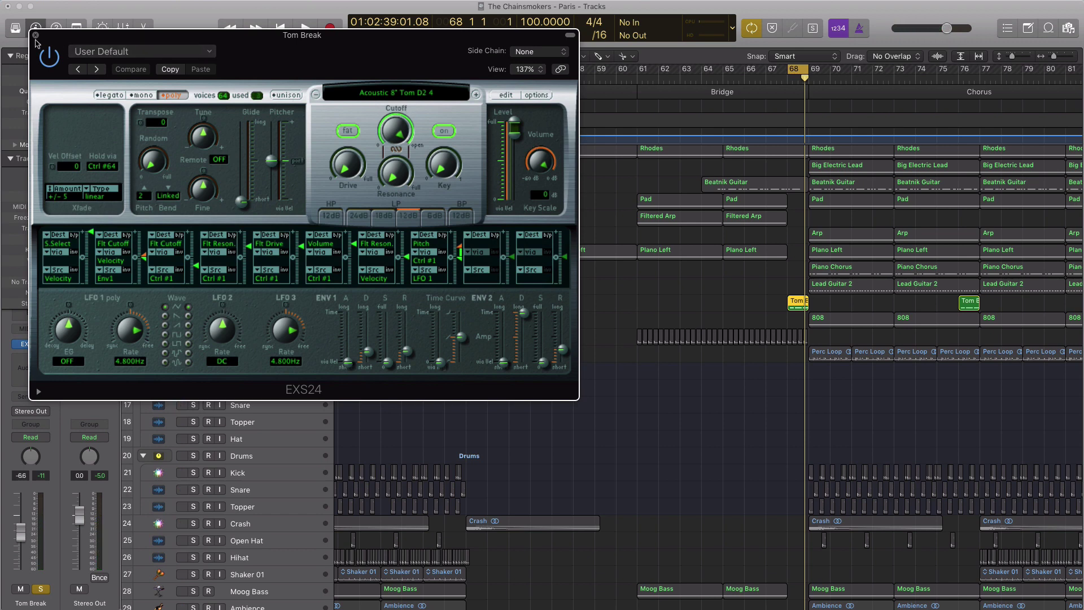
click(35, 35)
click(193, 304)
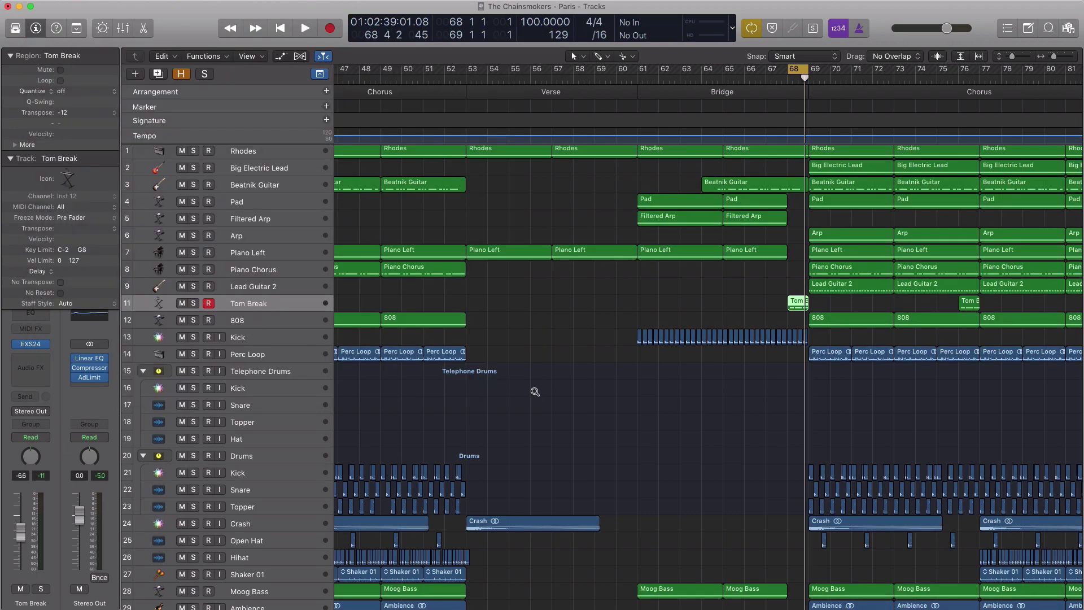
- Turn off the bar 68 cycle and set the cycle range over the outro, bars 85 to 89
scroll(536, 391, down, 3)
scroll(537, 391, down, 5)
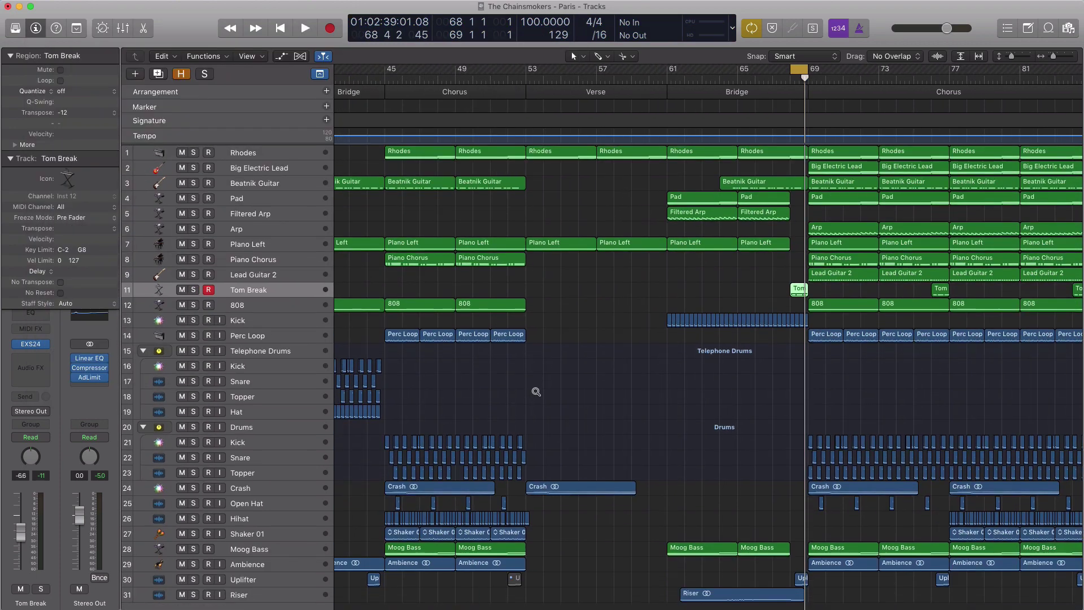
scroll(536, 391, down, 2)
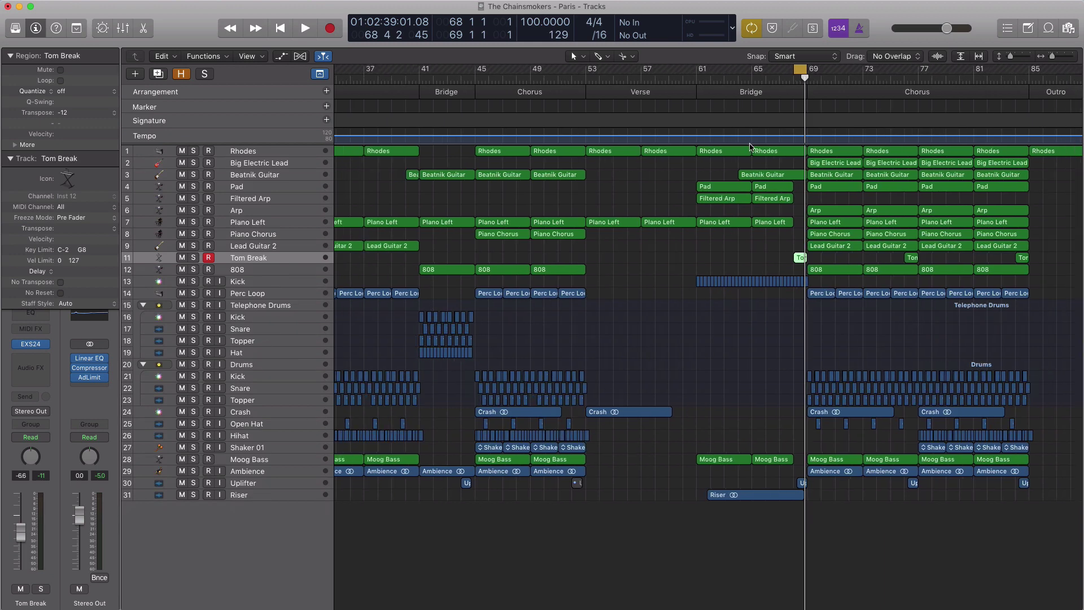
click(798, 71)
scroll(858, 115, right, 1)
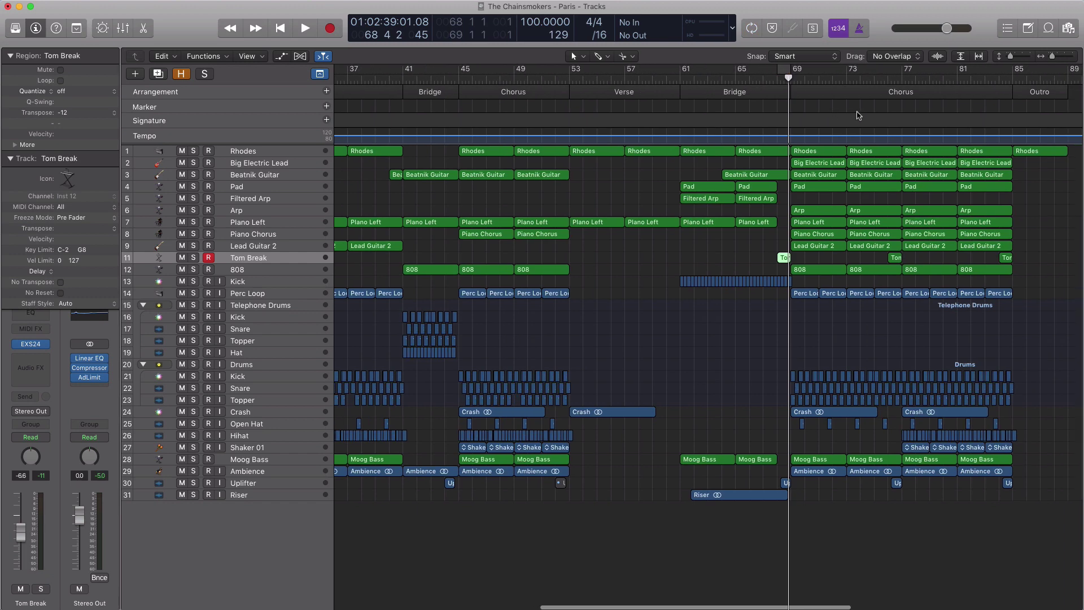
scroll(859, 116, down, 2)
scroll(858, 115, down, 4)
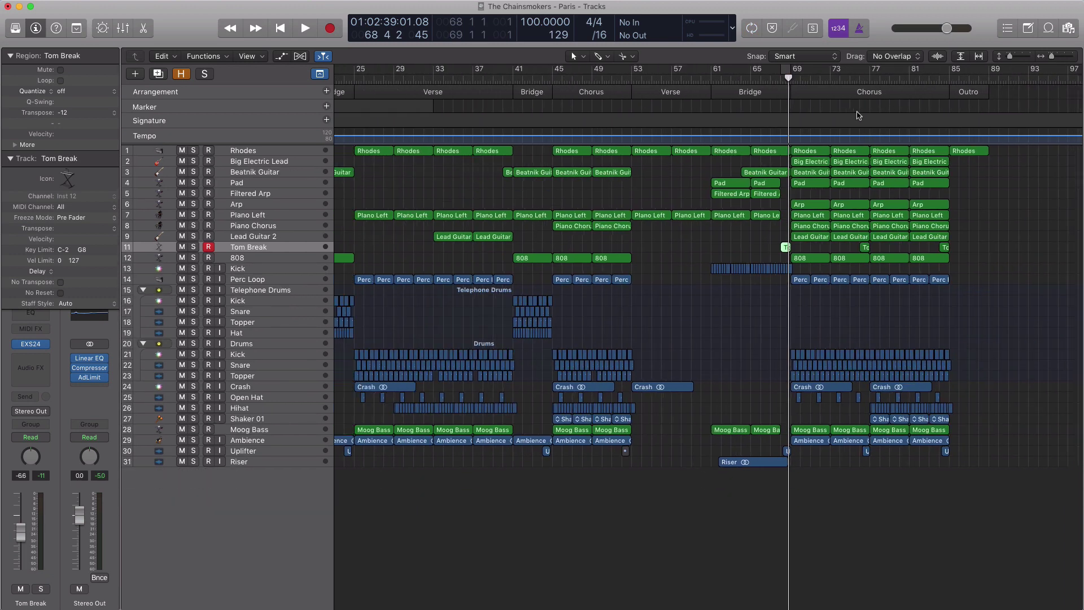
scroll(859, 115, down, 3)
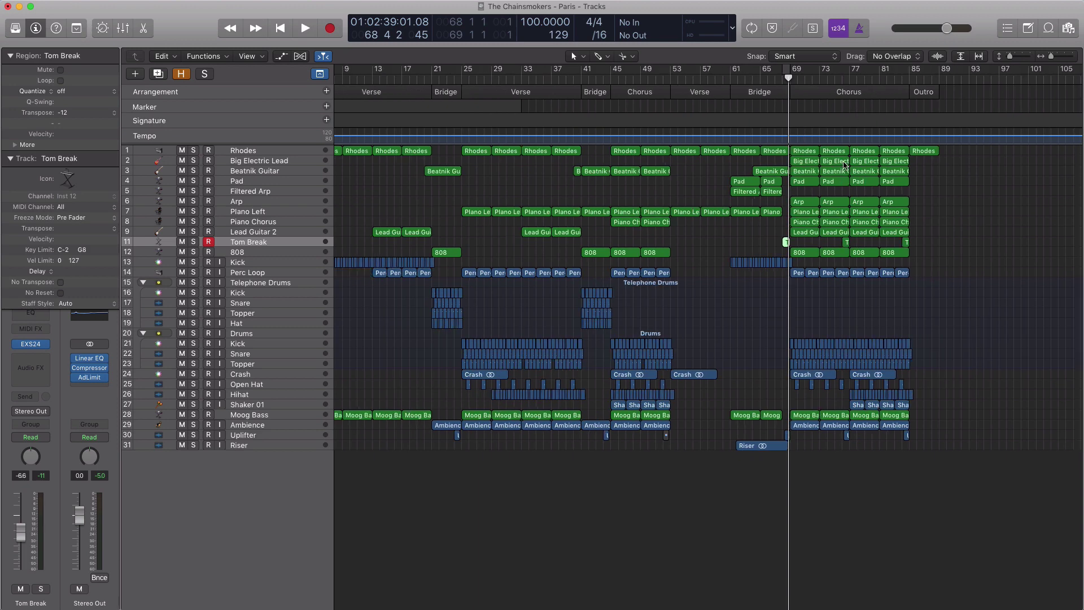
drag(913, 75, 938, 76)
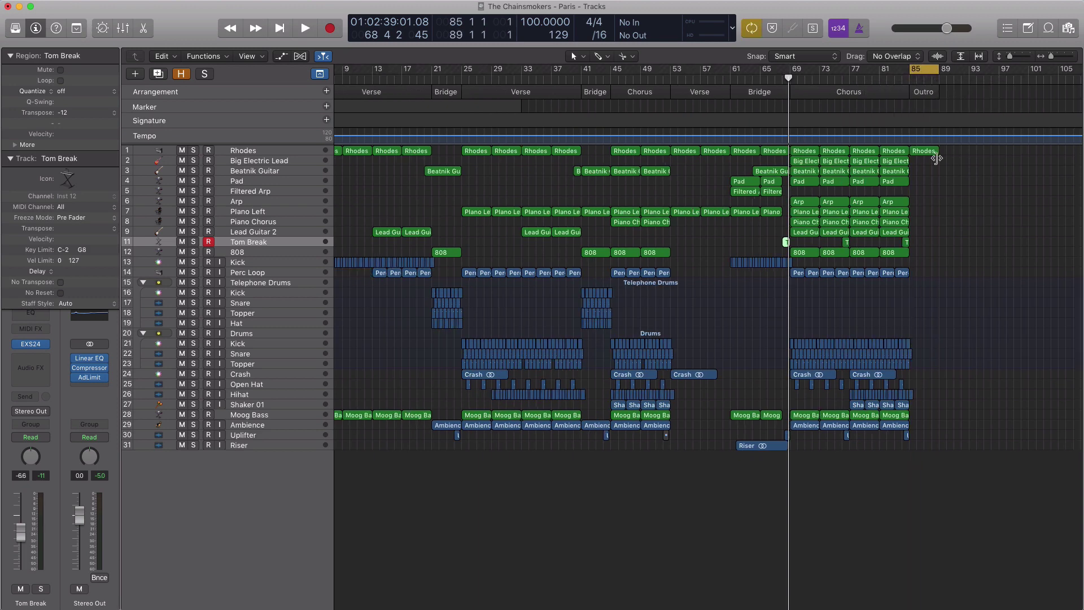
- Turn the cycle off and play the whole arrangement from bar 1, stopping playback after the outro
key(z)
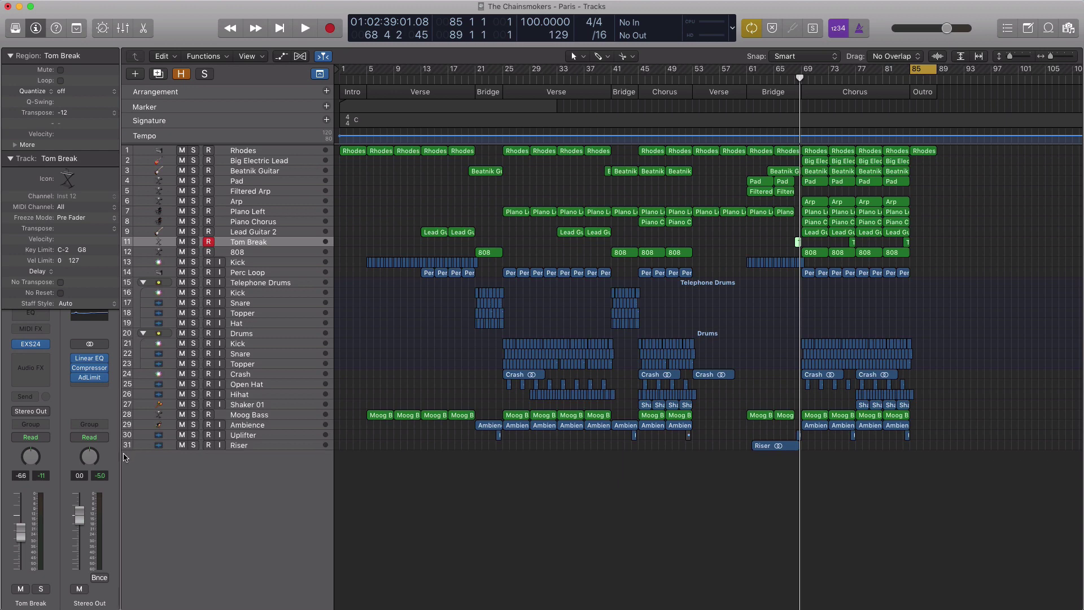
click(919, 74)
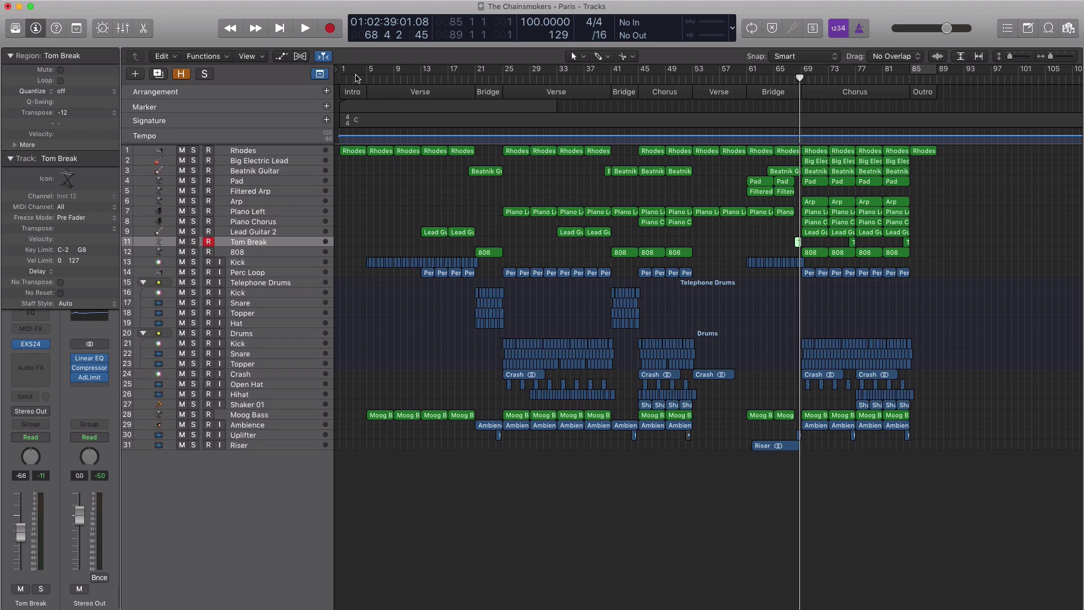
key(Return)
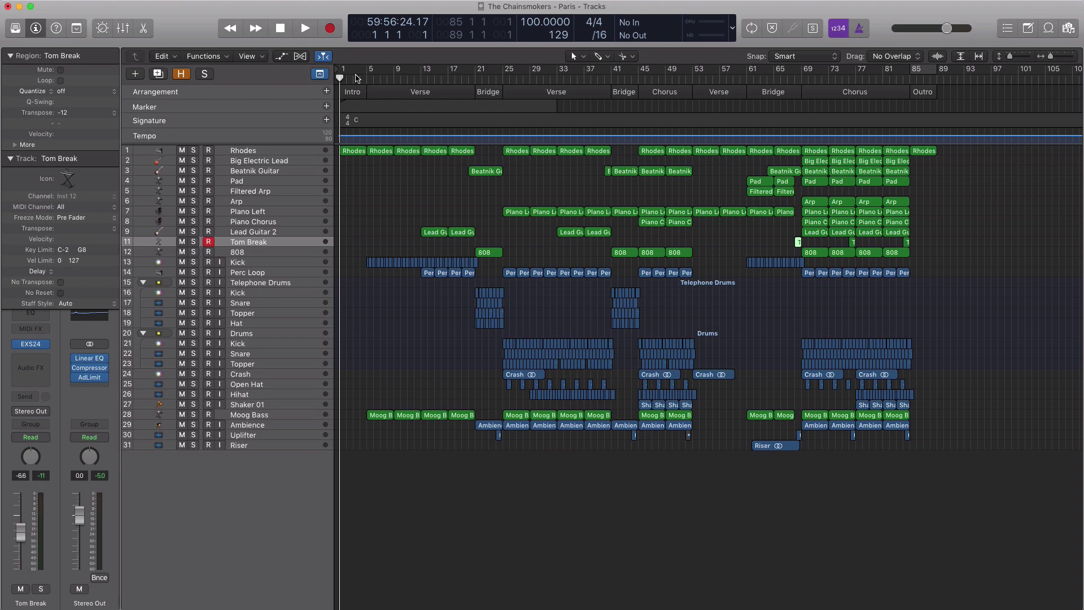
key(space)
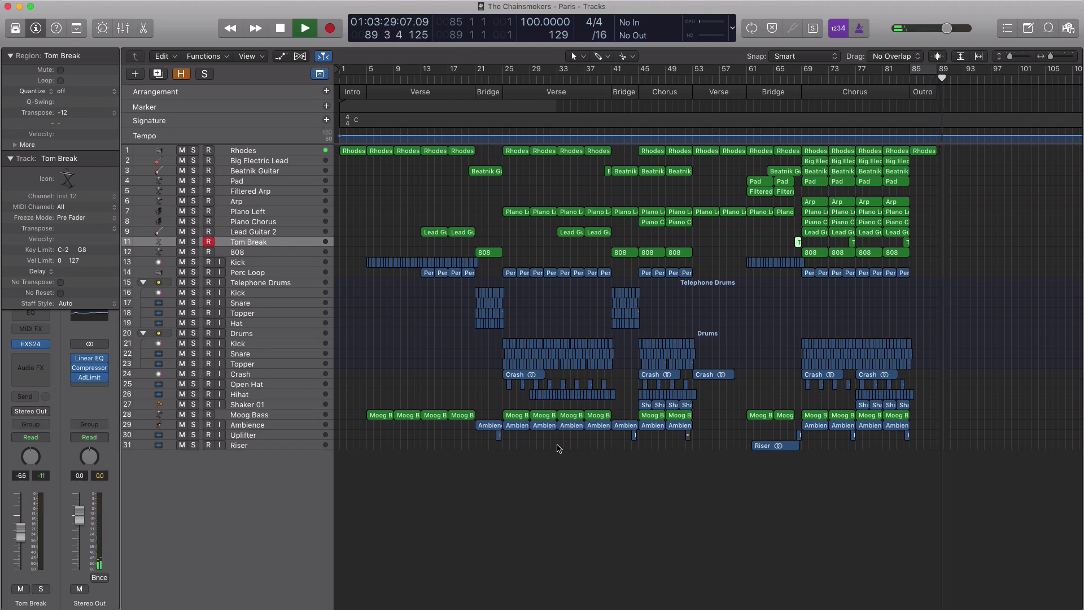
key(space)
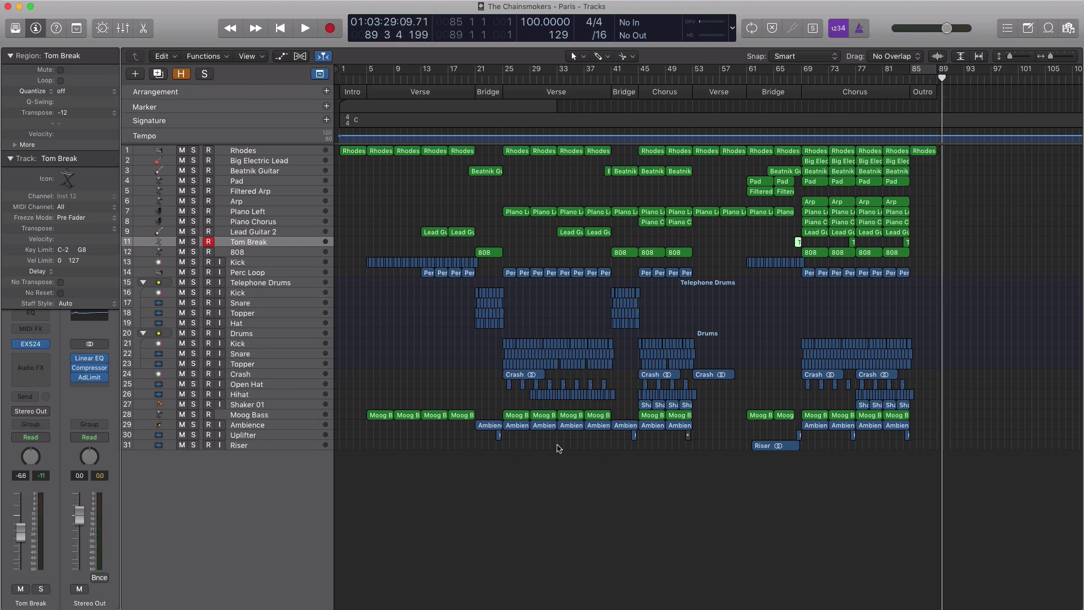